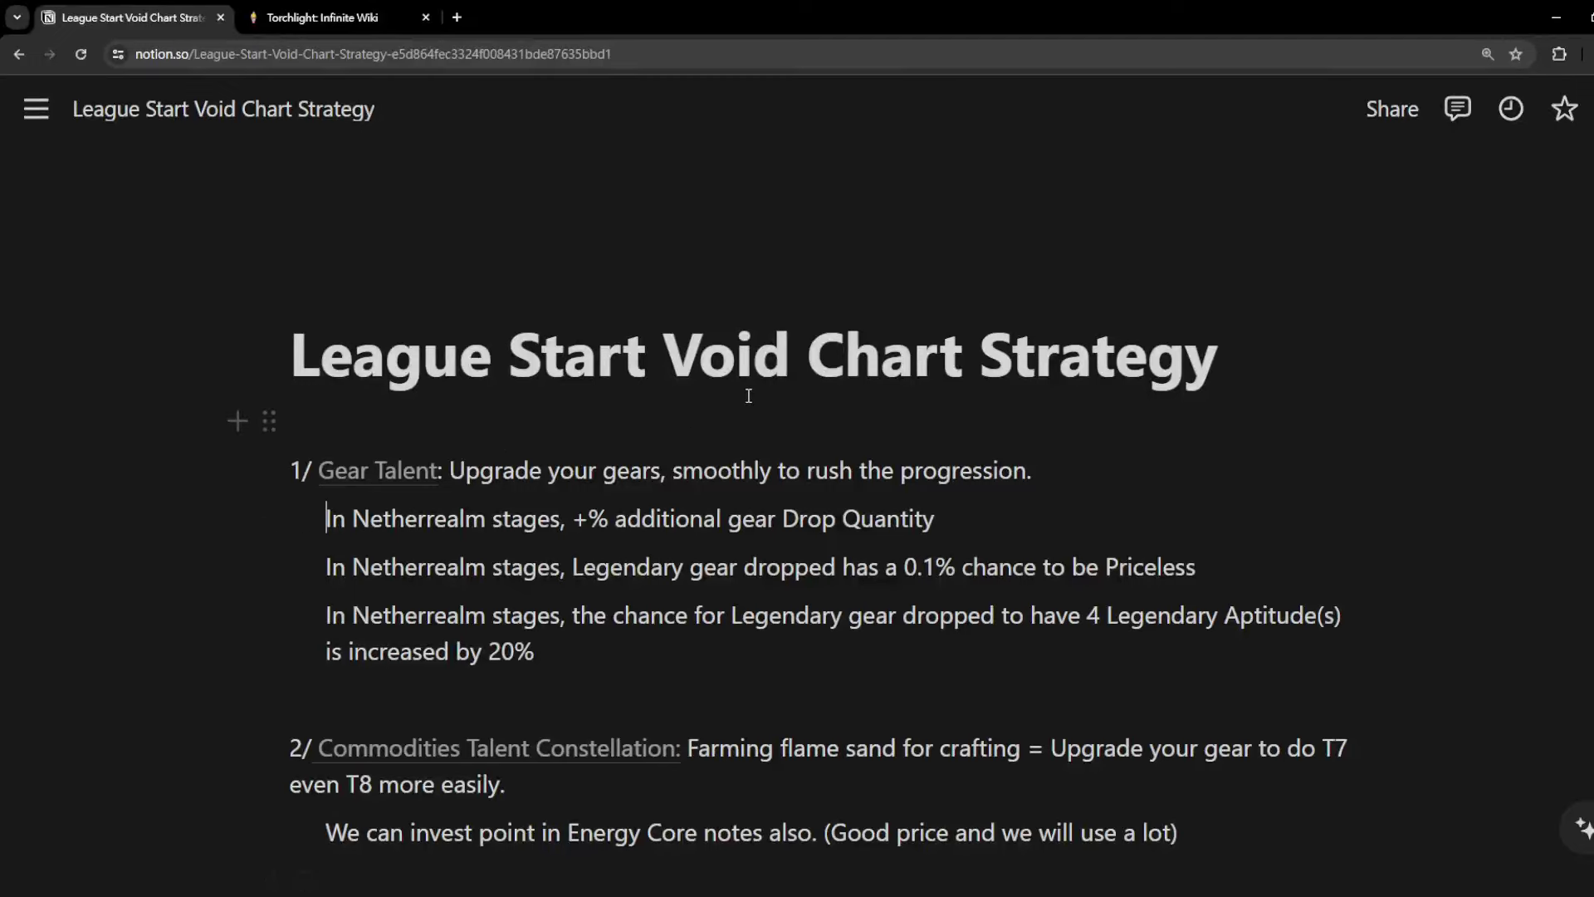
Highlight 'Void Chart' in the title, then view the Gear Talent constellation's +5% Drop Quantity node
left_click_drag(663, 355, 1057, 361)
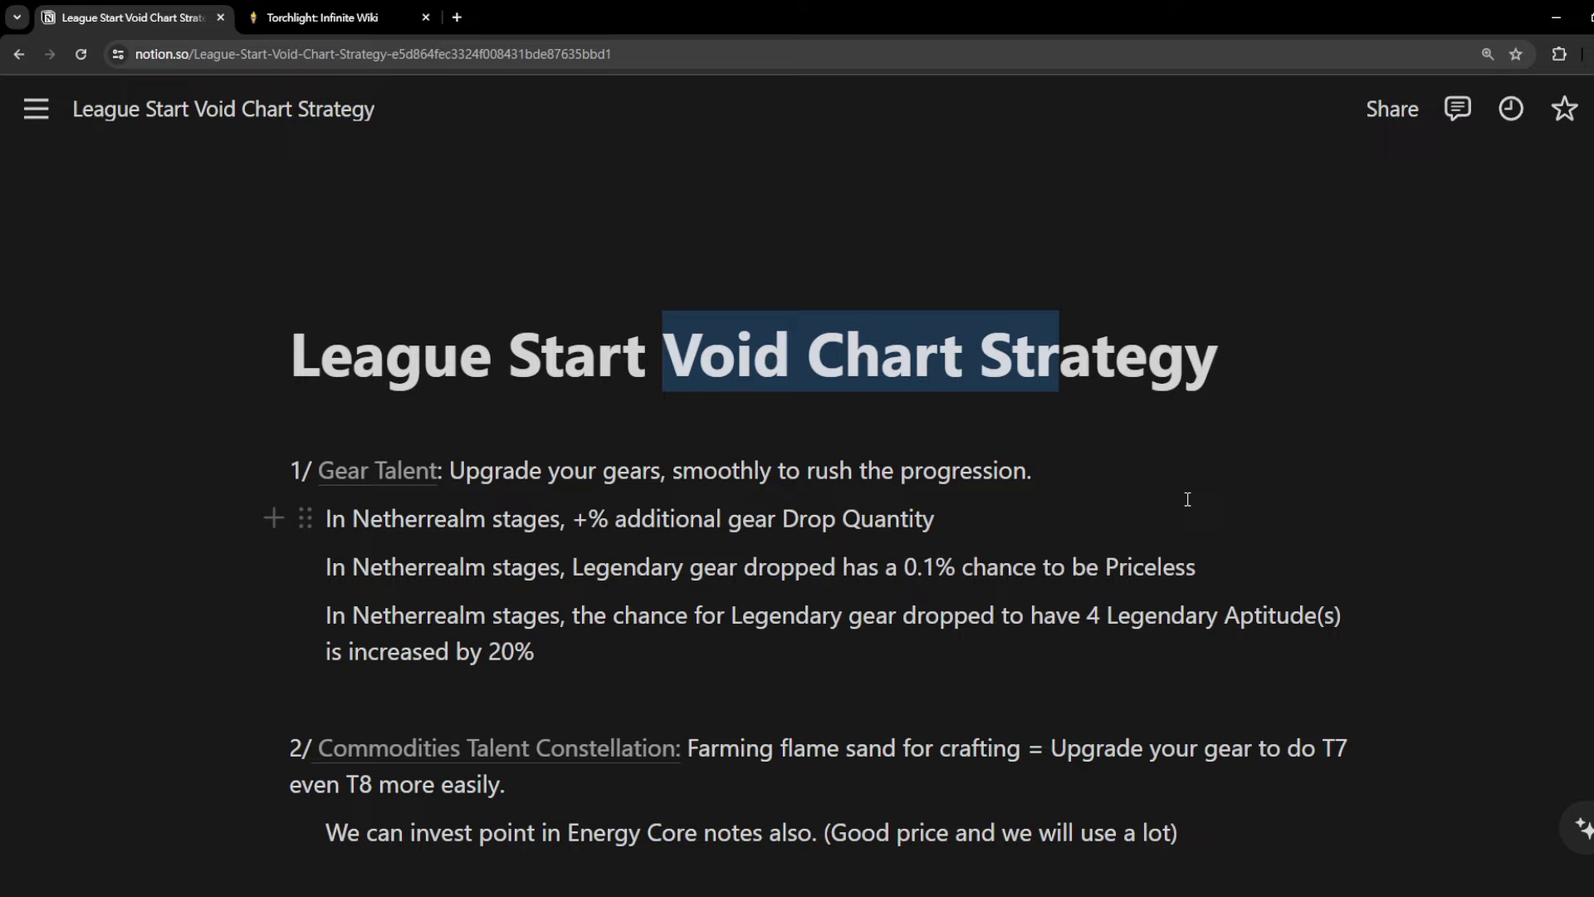
left_click(1169, 466)
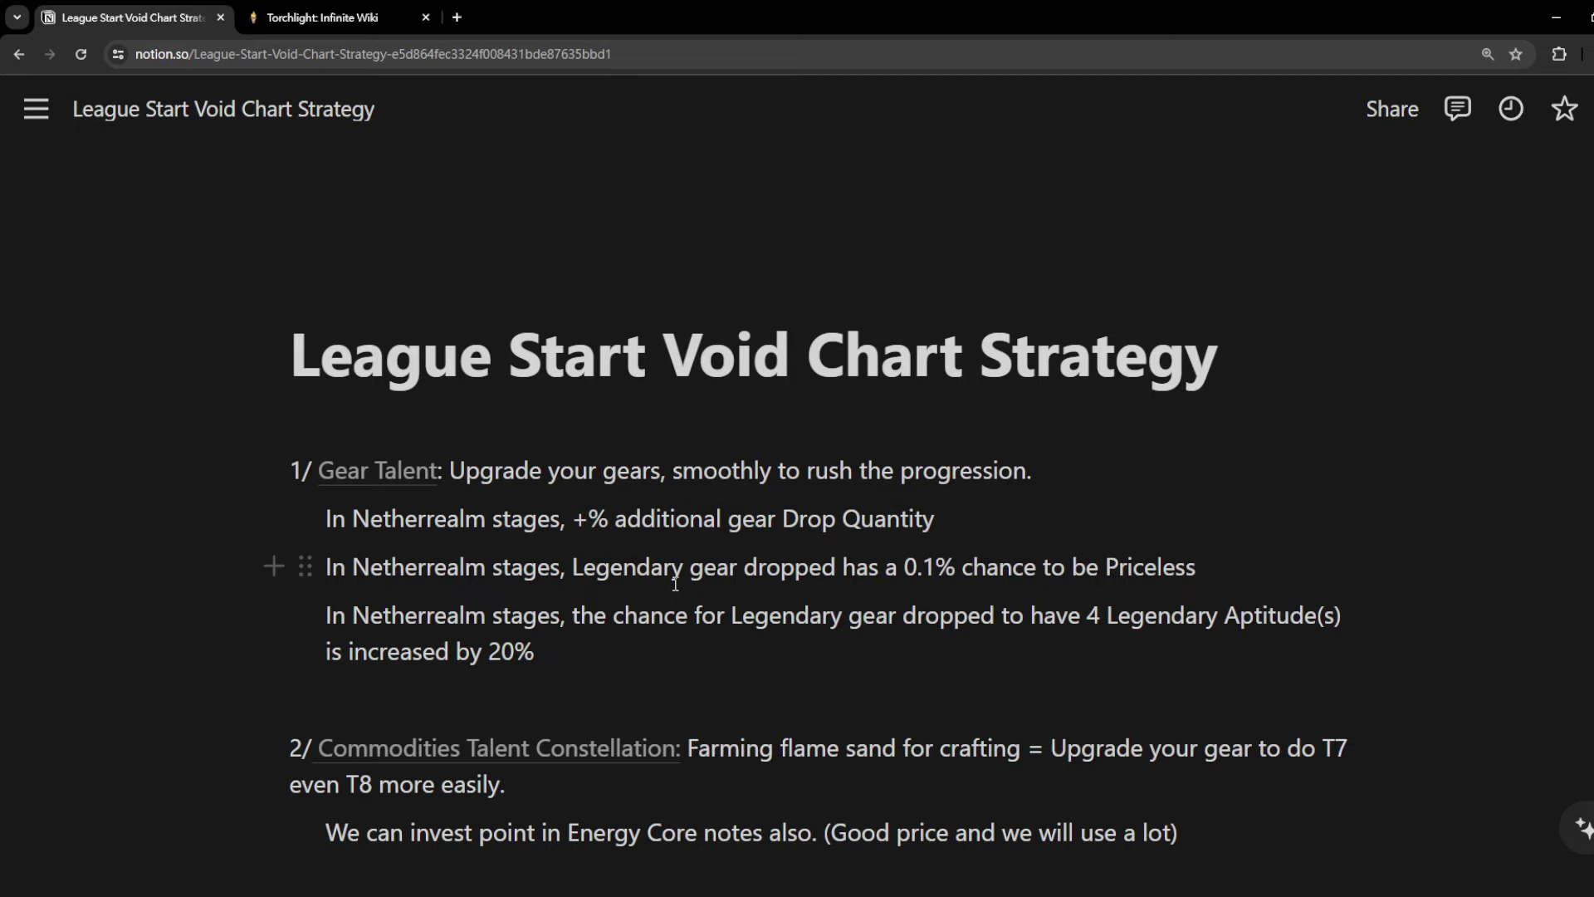
mouse_move(754, 357)
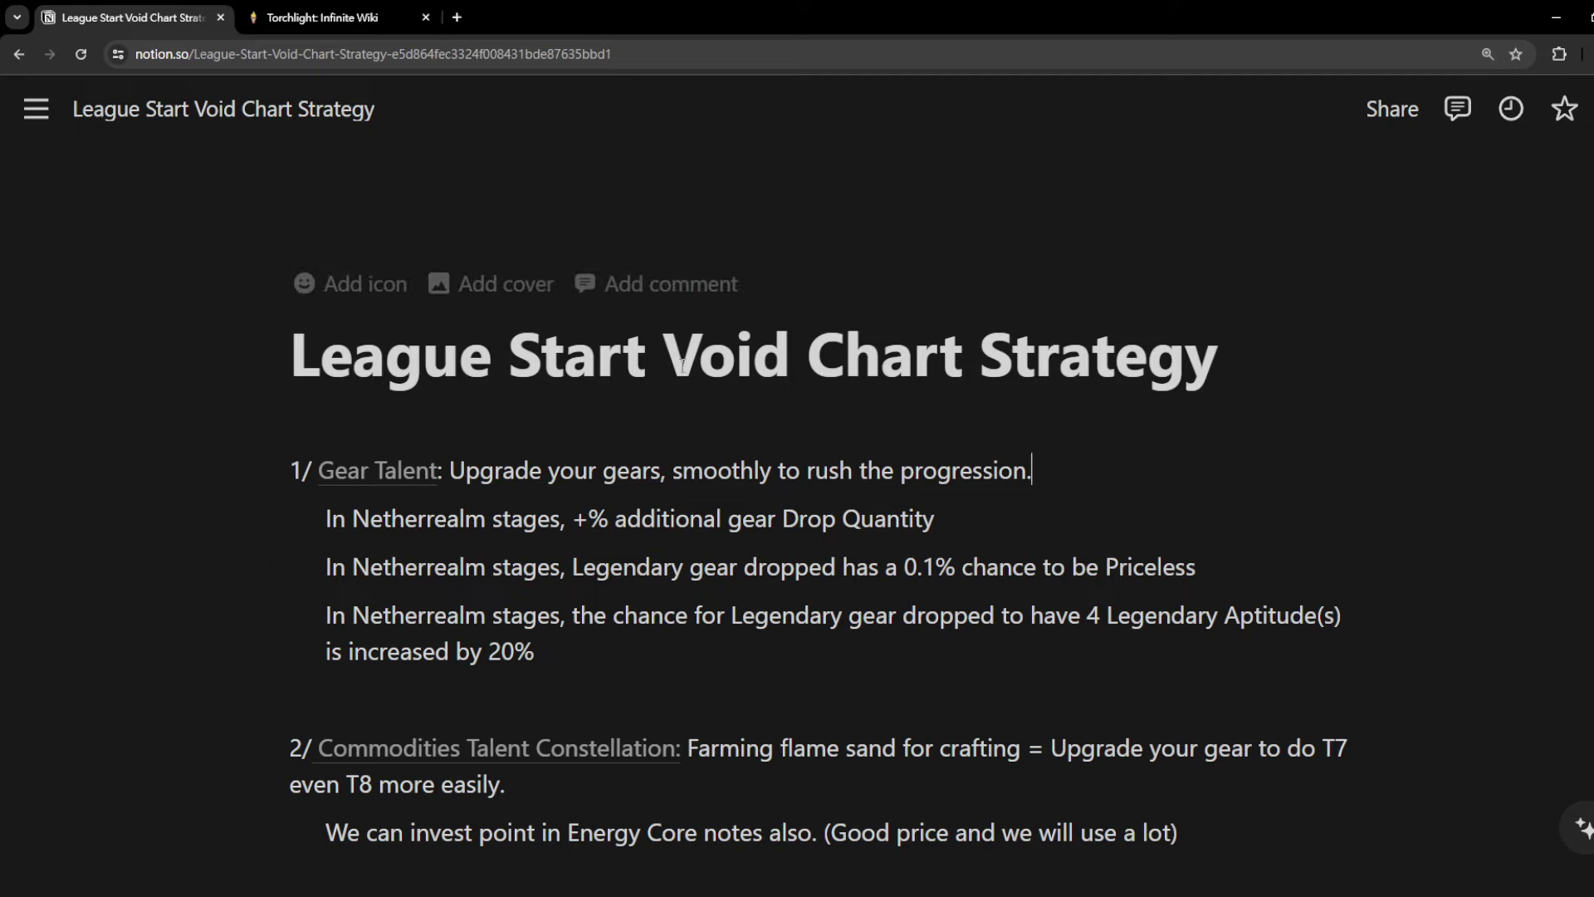
left_click_drag(666, 358, 965, 349)
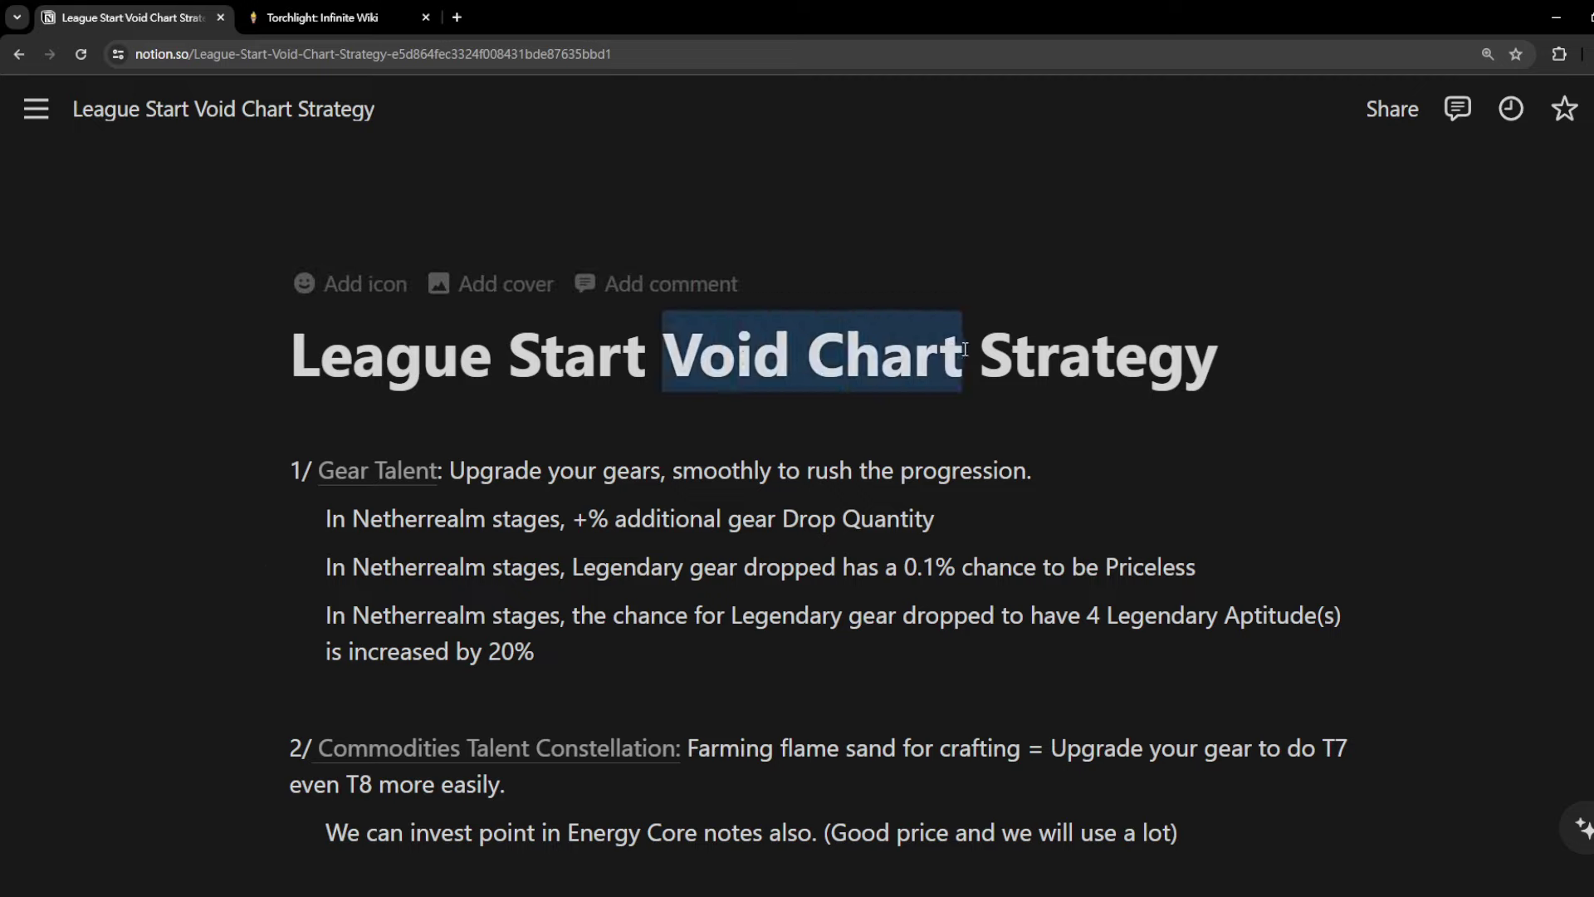
left_click(953, 425)
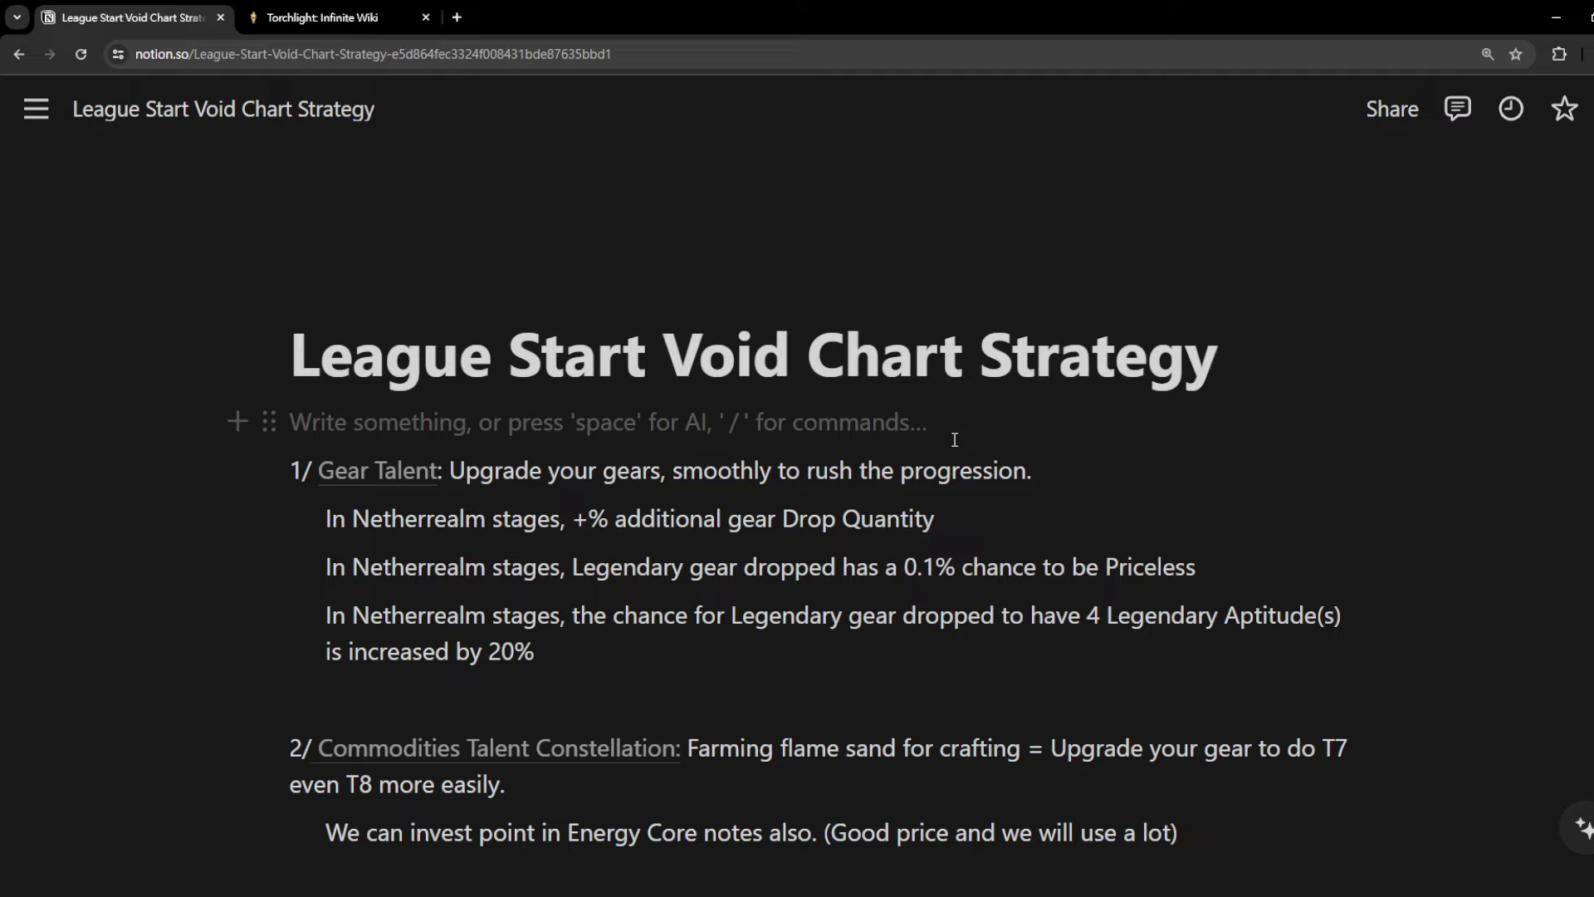
mouse_move(754, 357)
left_click_drag(674, 364, 964, 362)
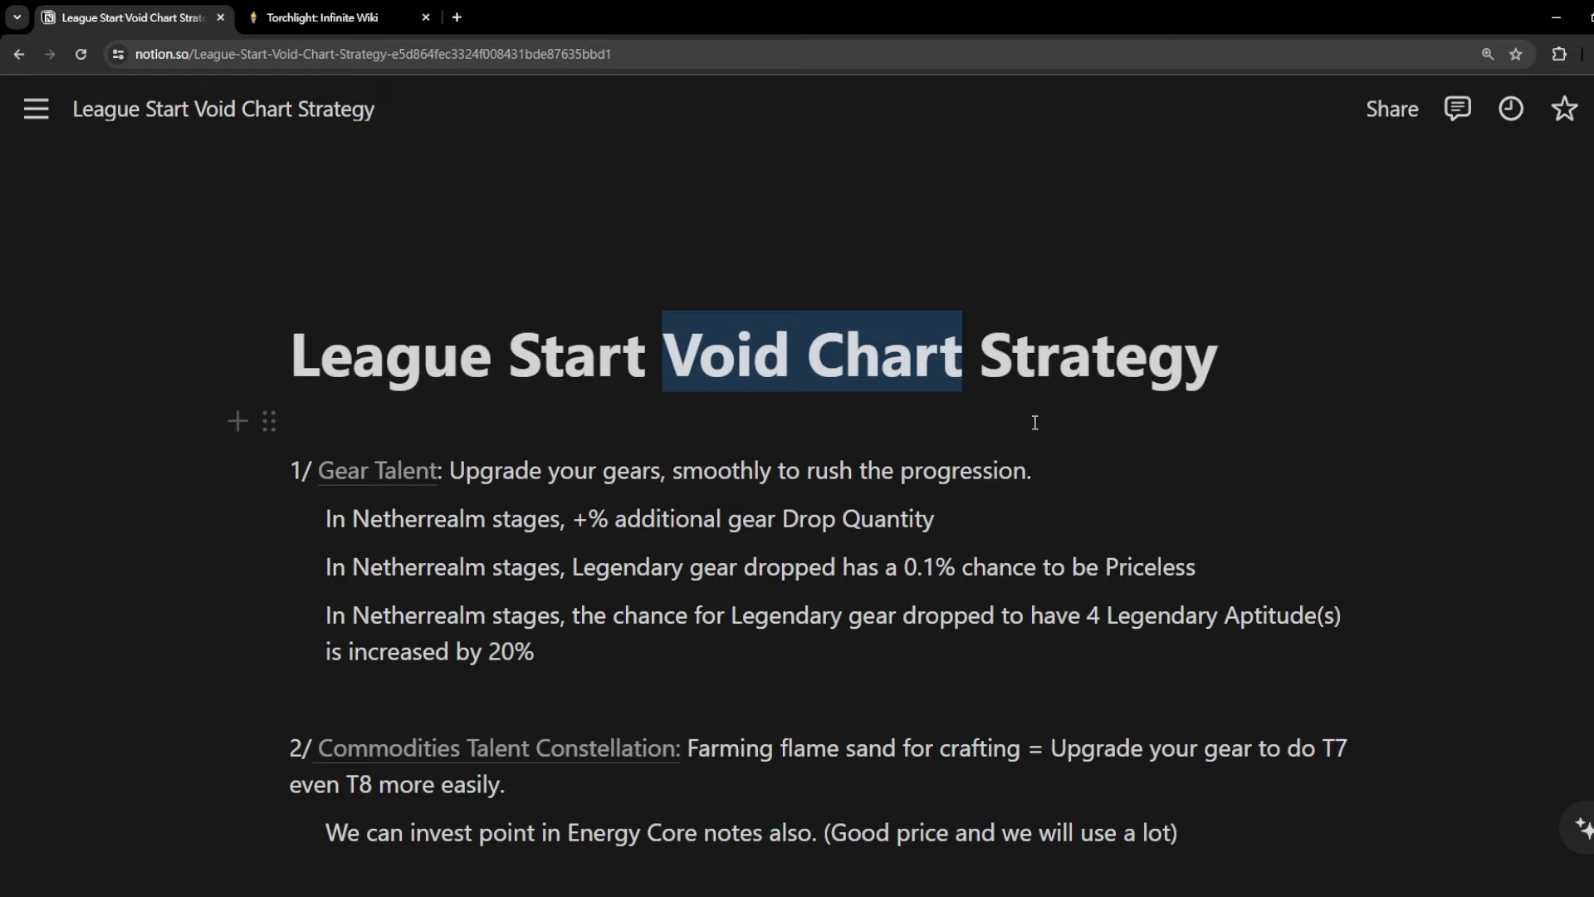
left_click(669, 361)
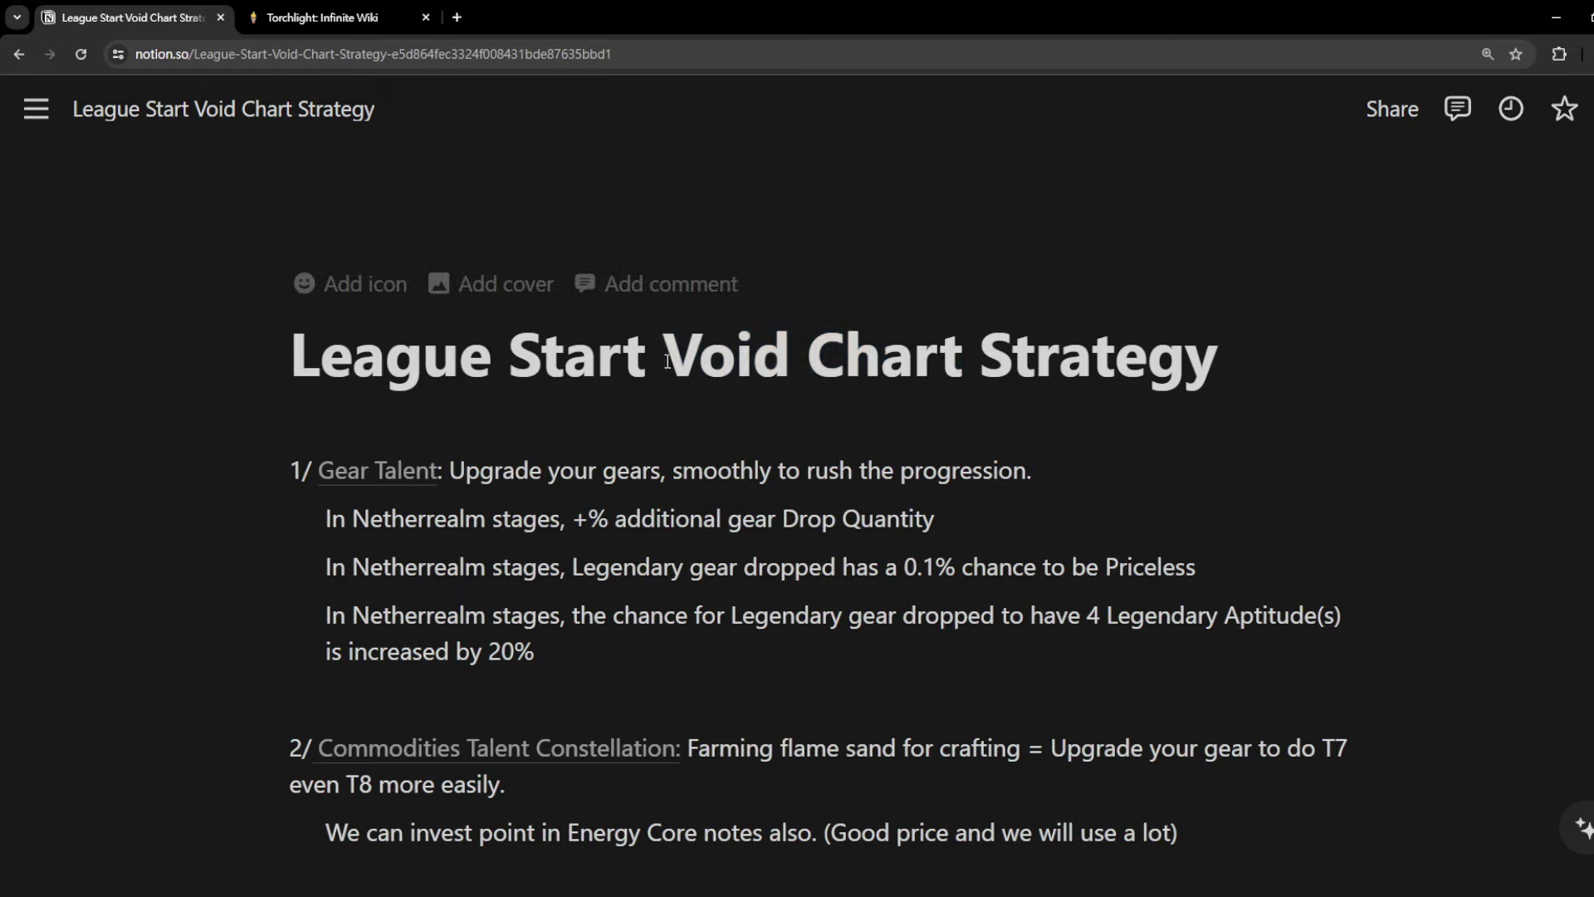
left_click_drag(668, 360, 973, 366)
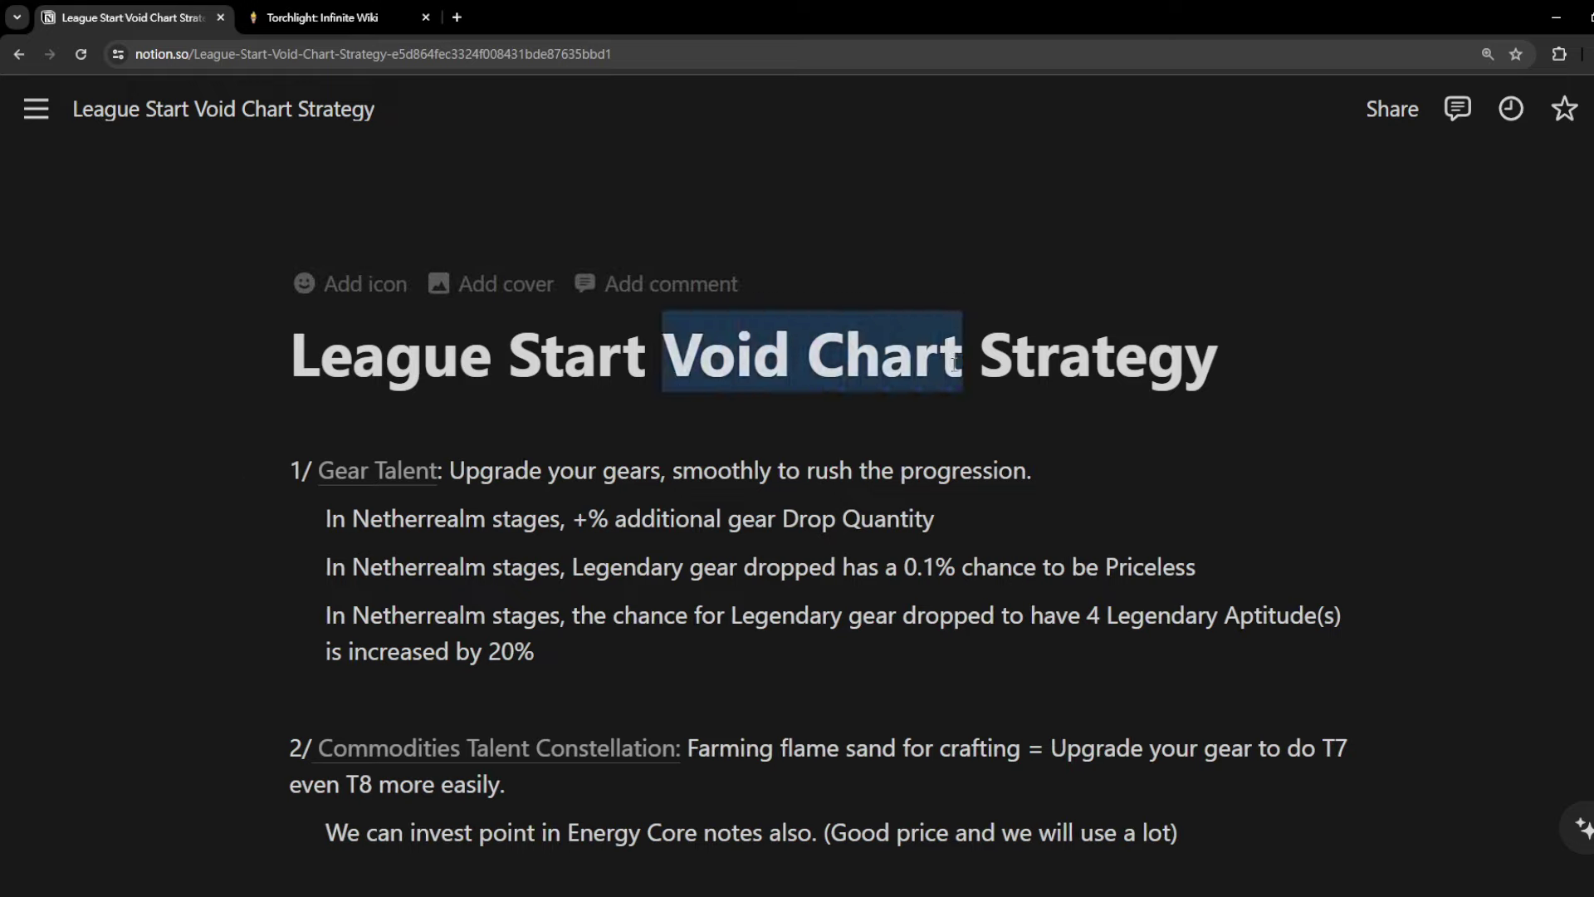
left_click(1005, 435)
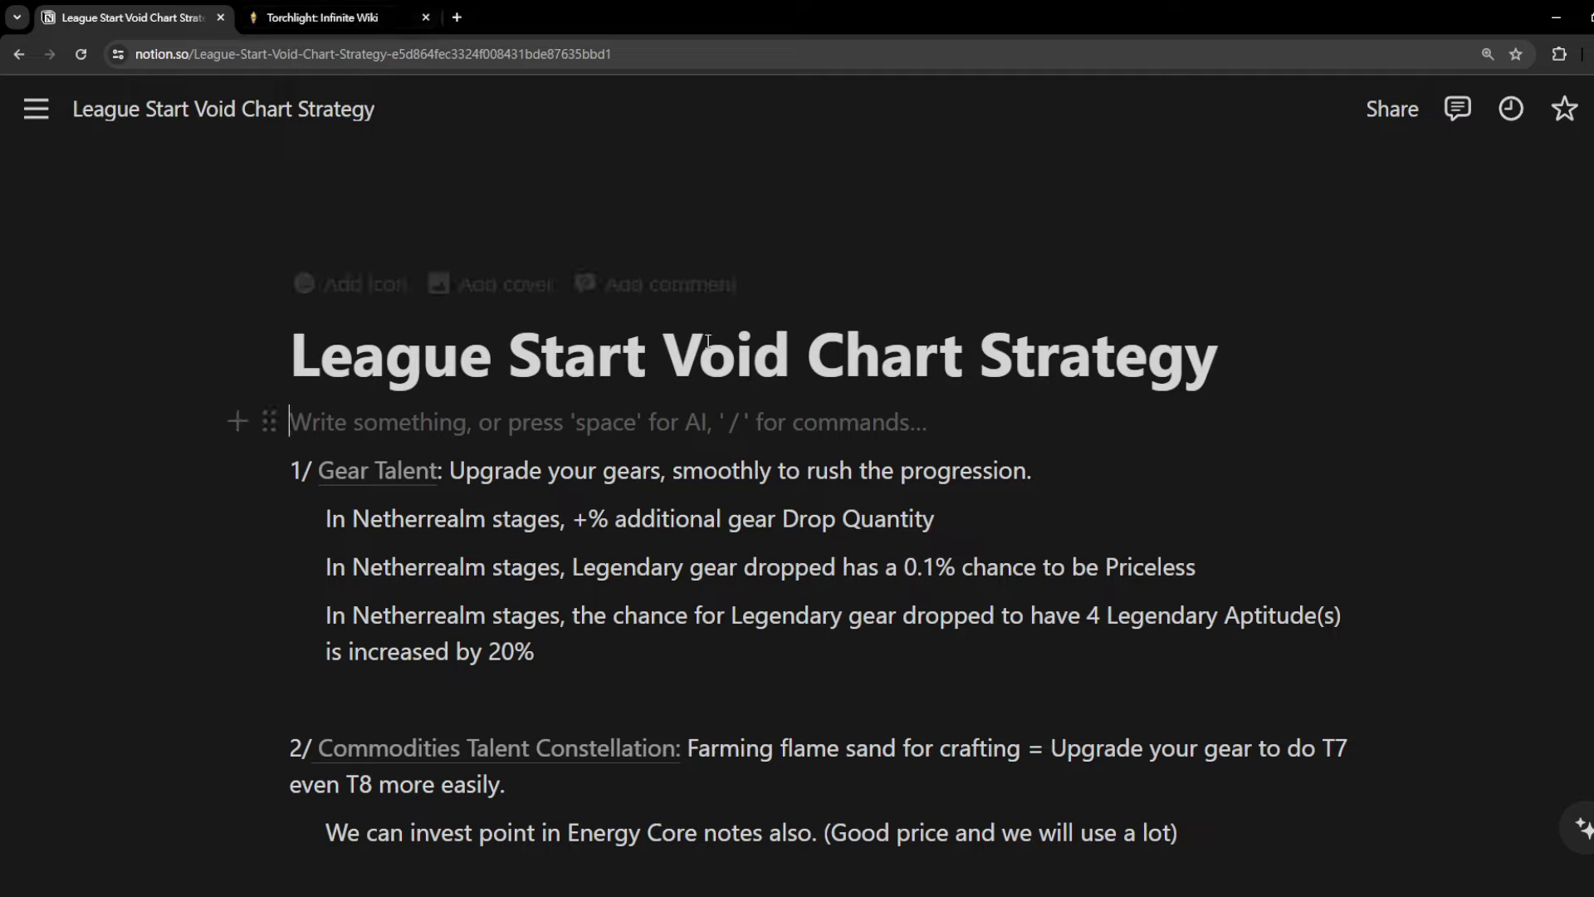
left_click(378, 481)
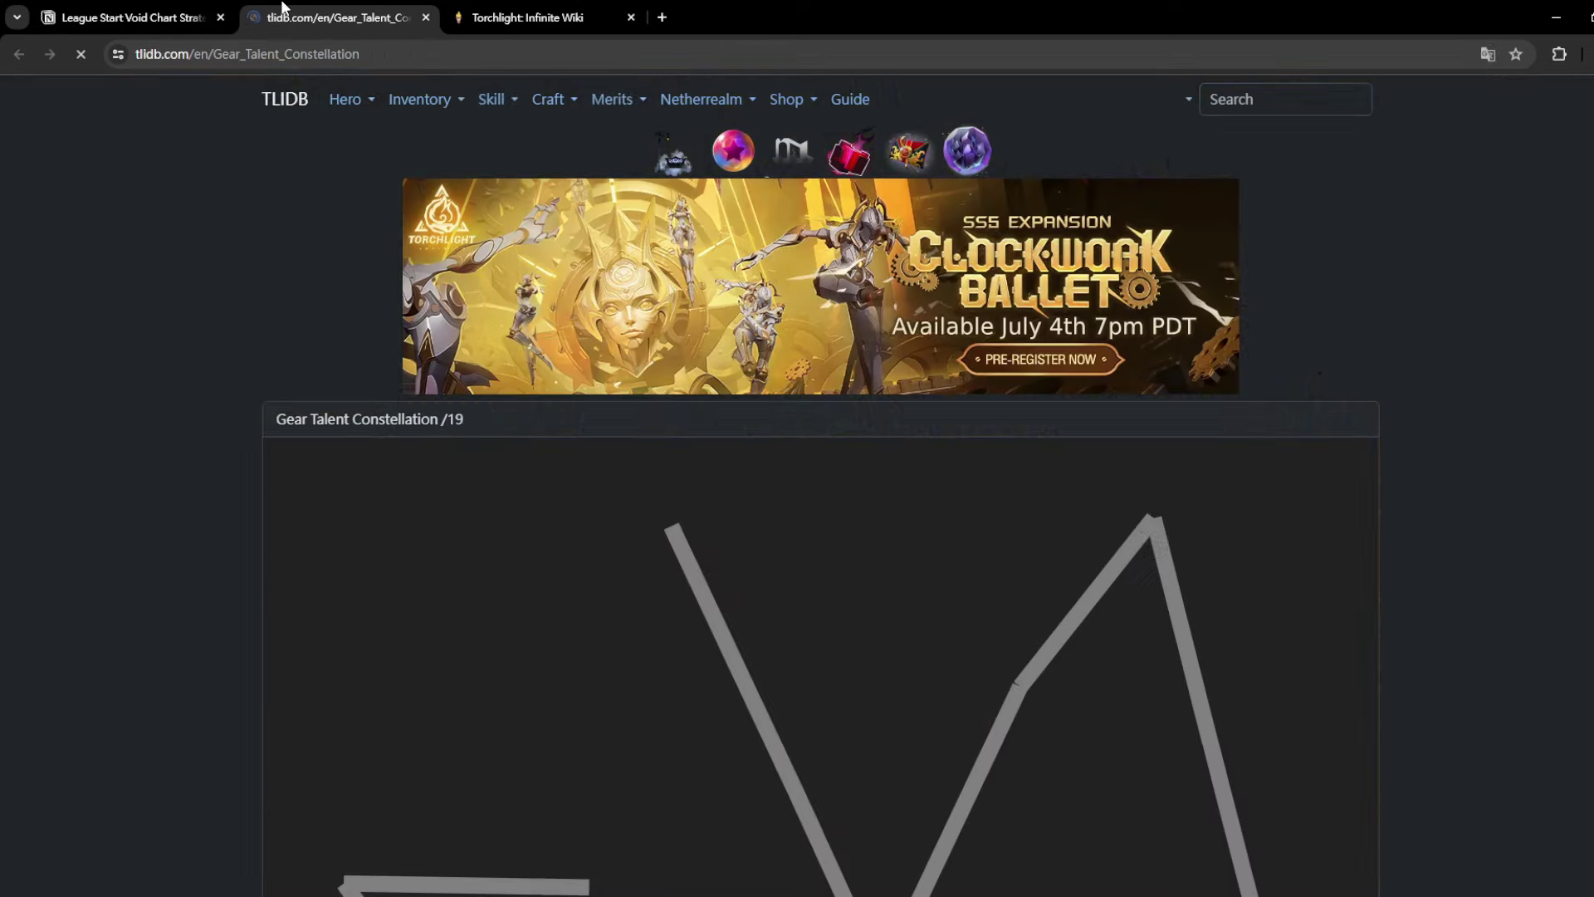
scroll(314, 606, "down", 3)
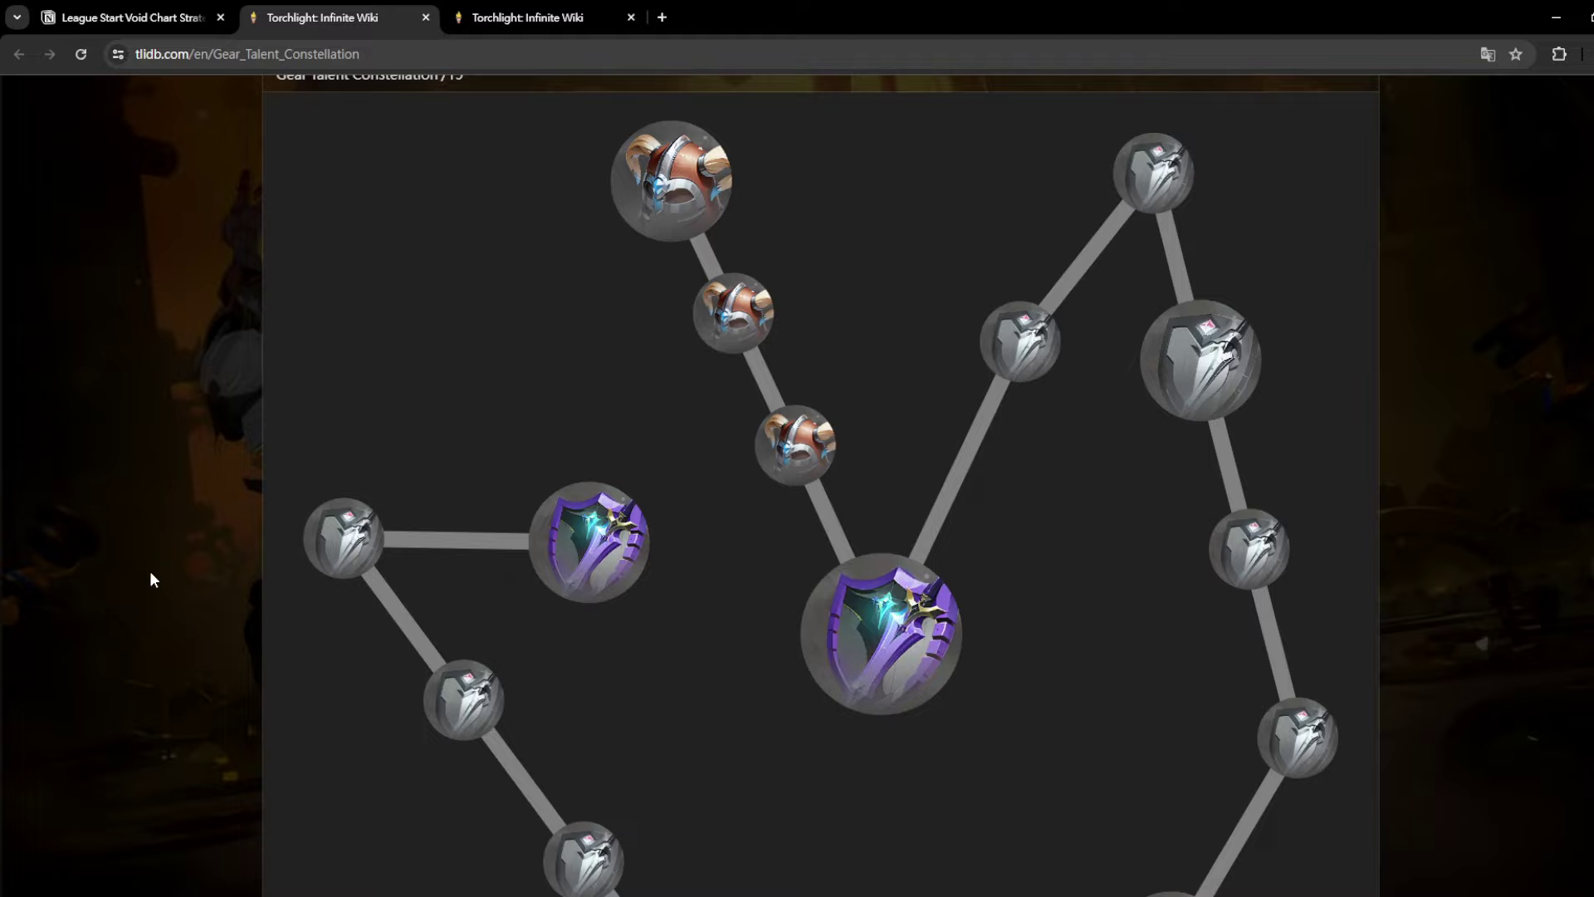
scroll(180, 559, "up", 1)
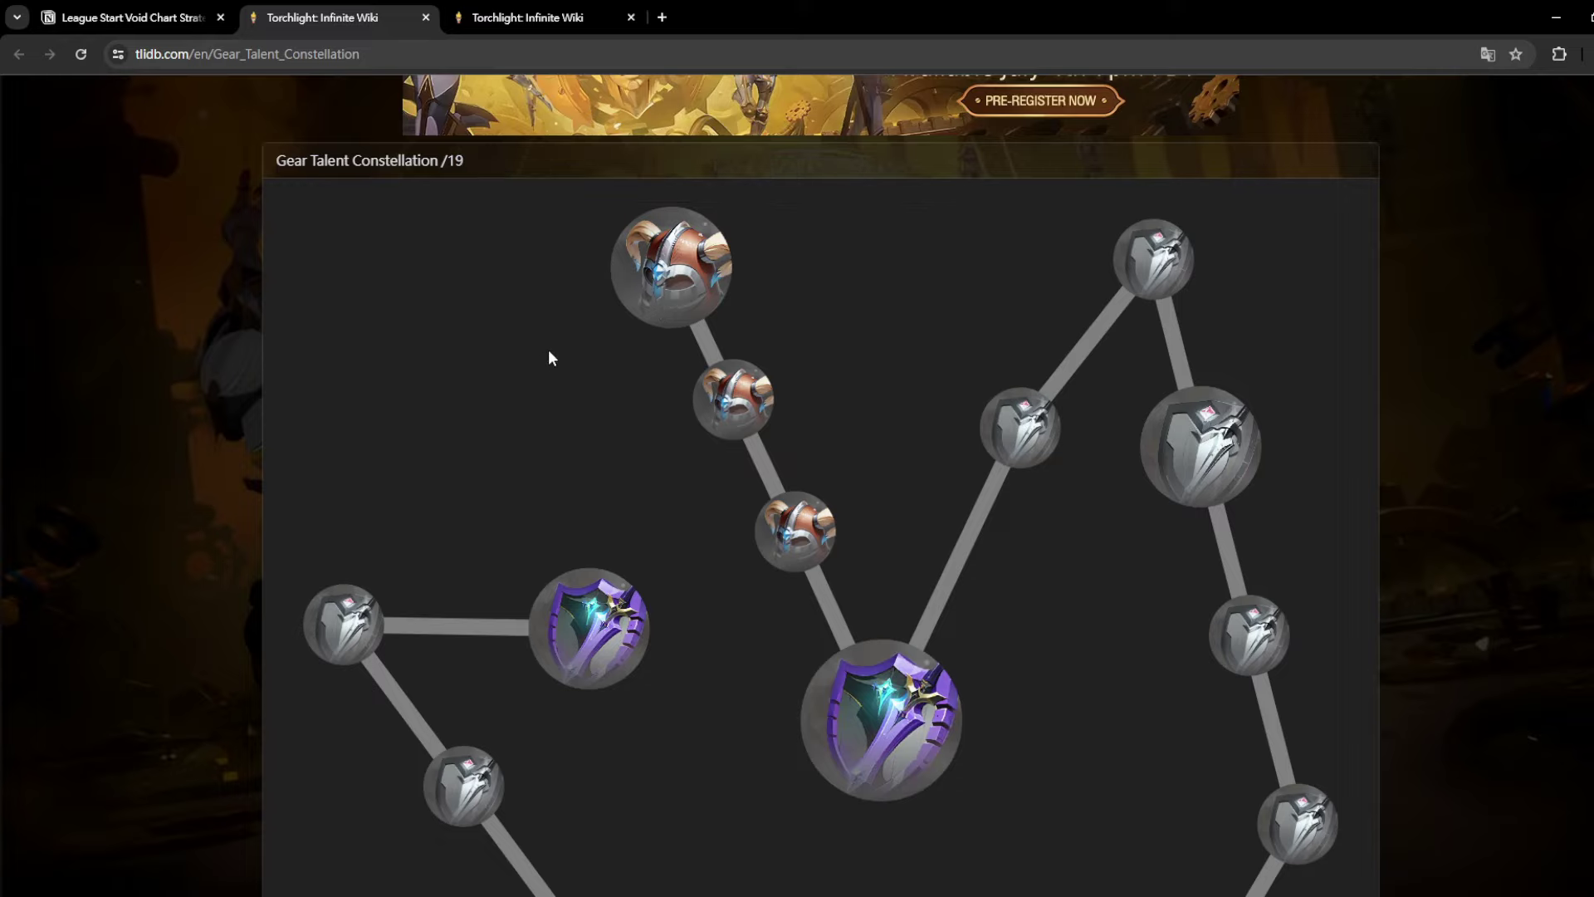
mouse_move(671, 181)
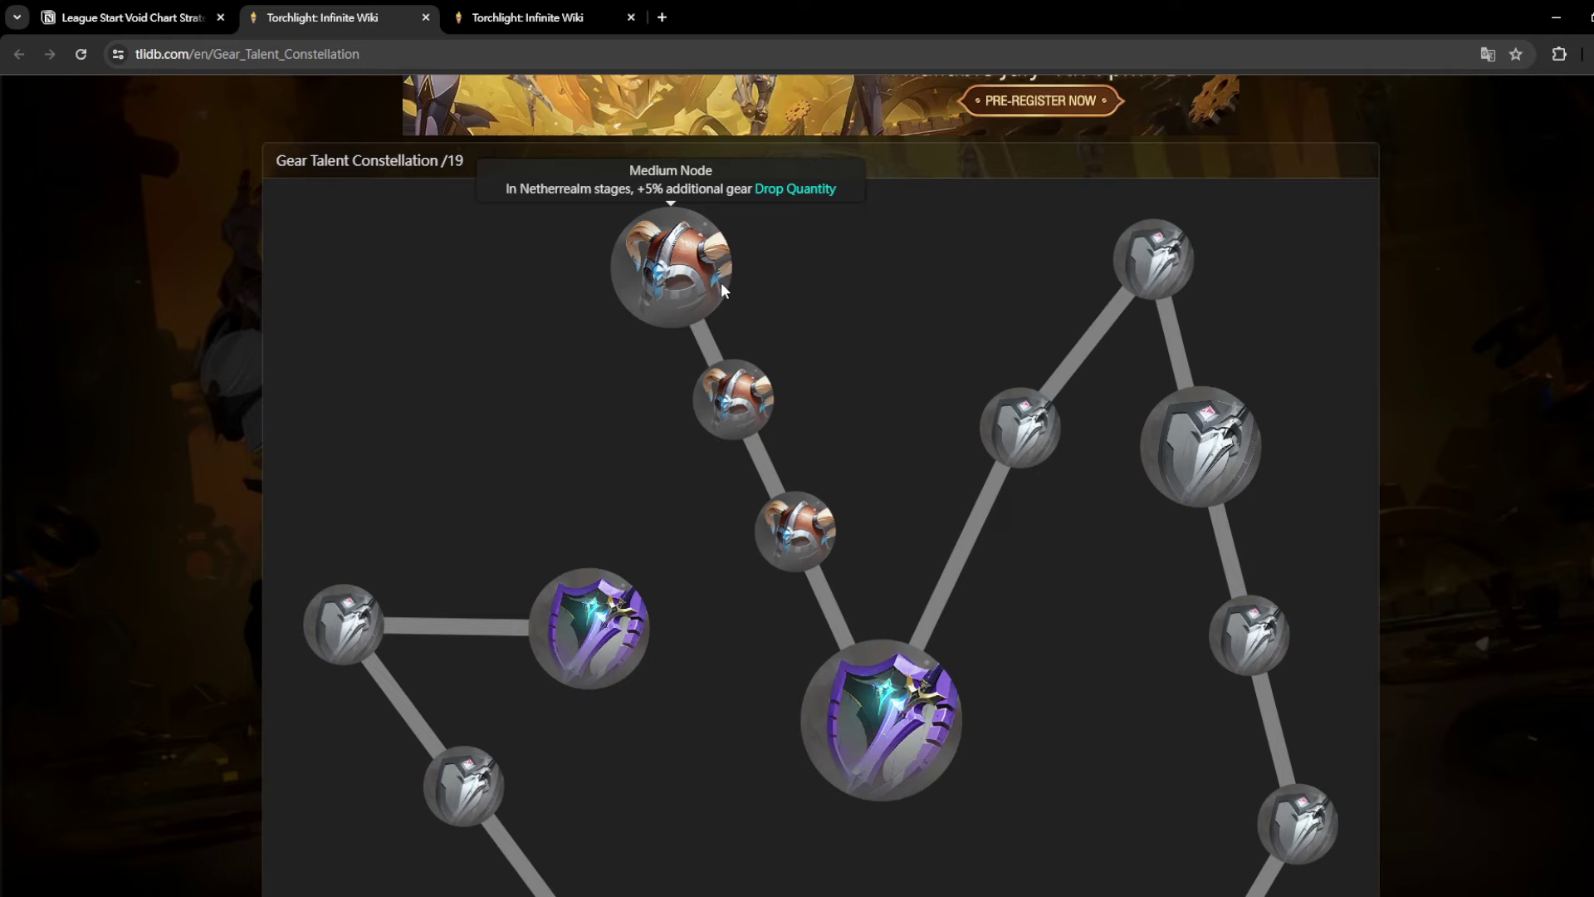
left_click(151, 16)
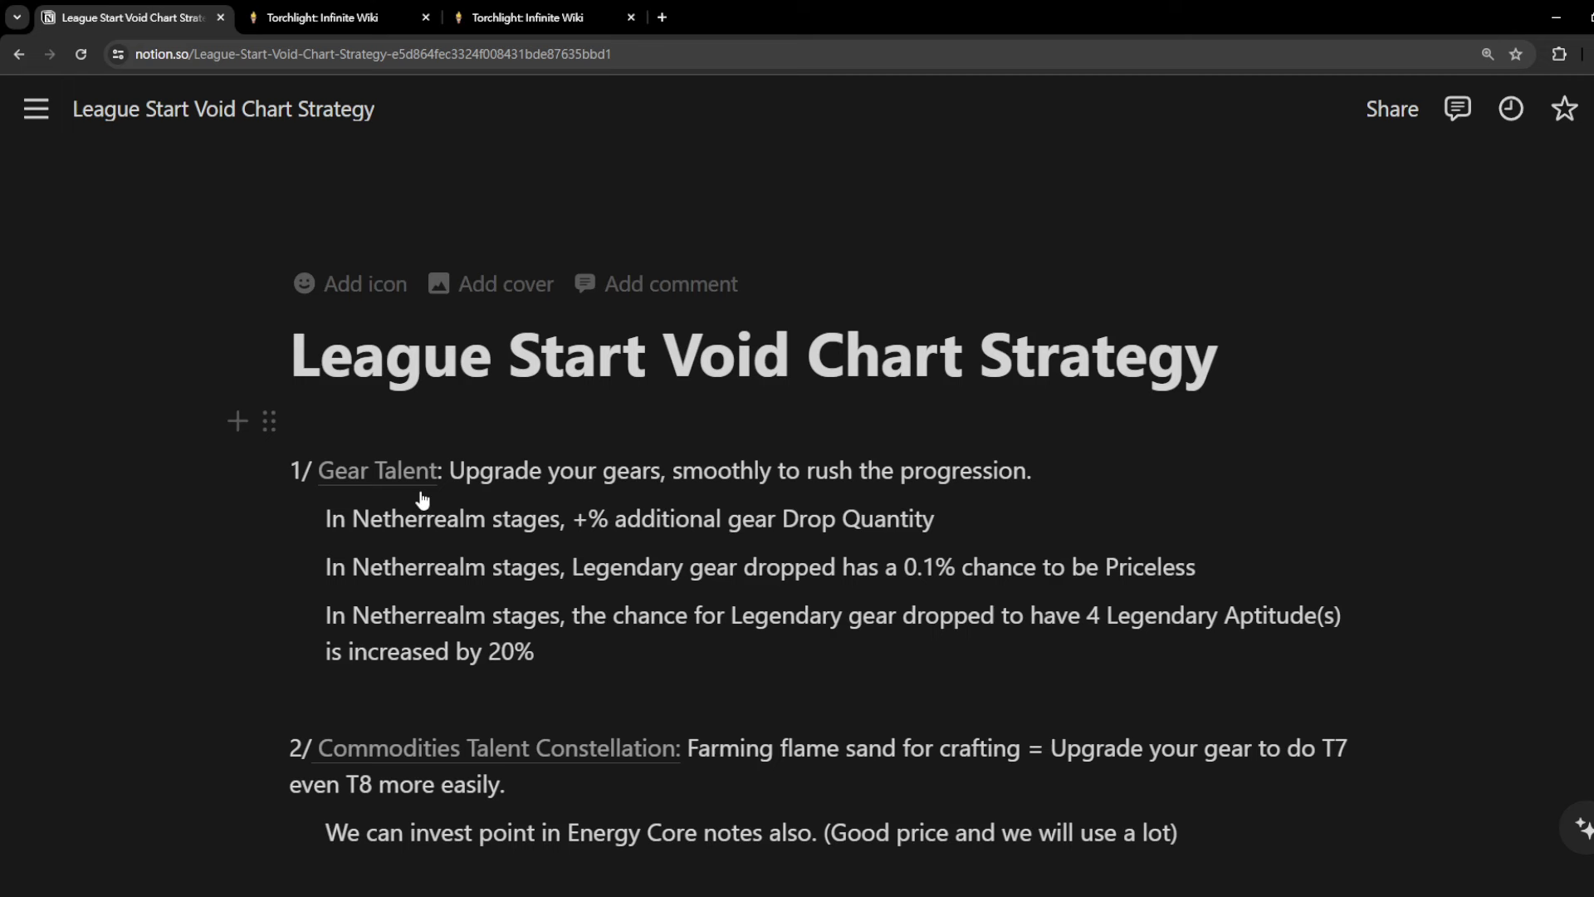
Load the Legendary Gear Talent Constellation showing the 0.1% Priceless chance node
left_click(330, 17)
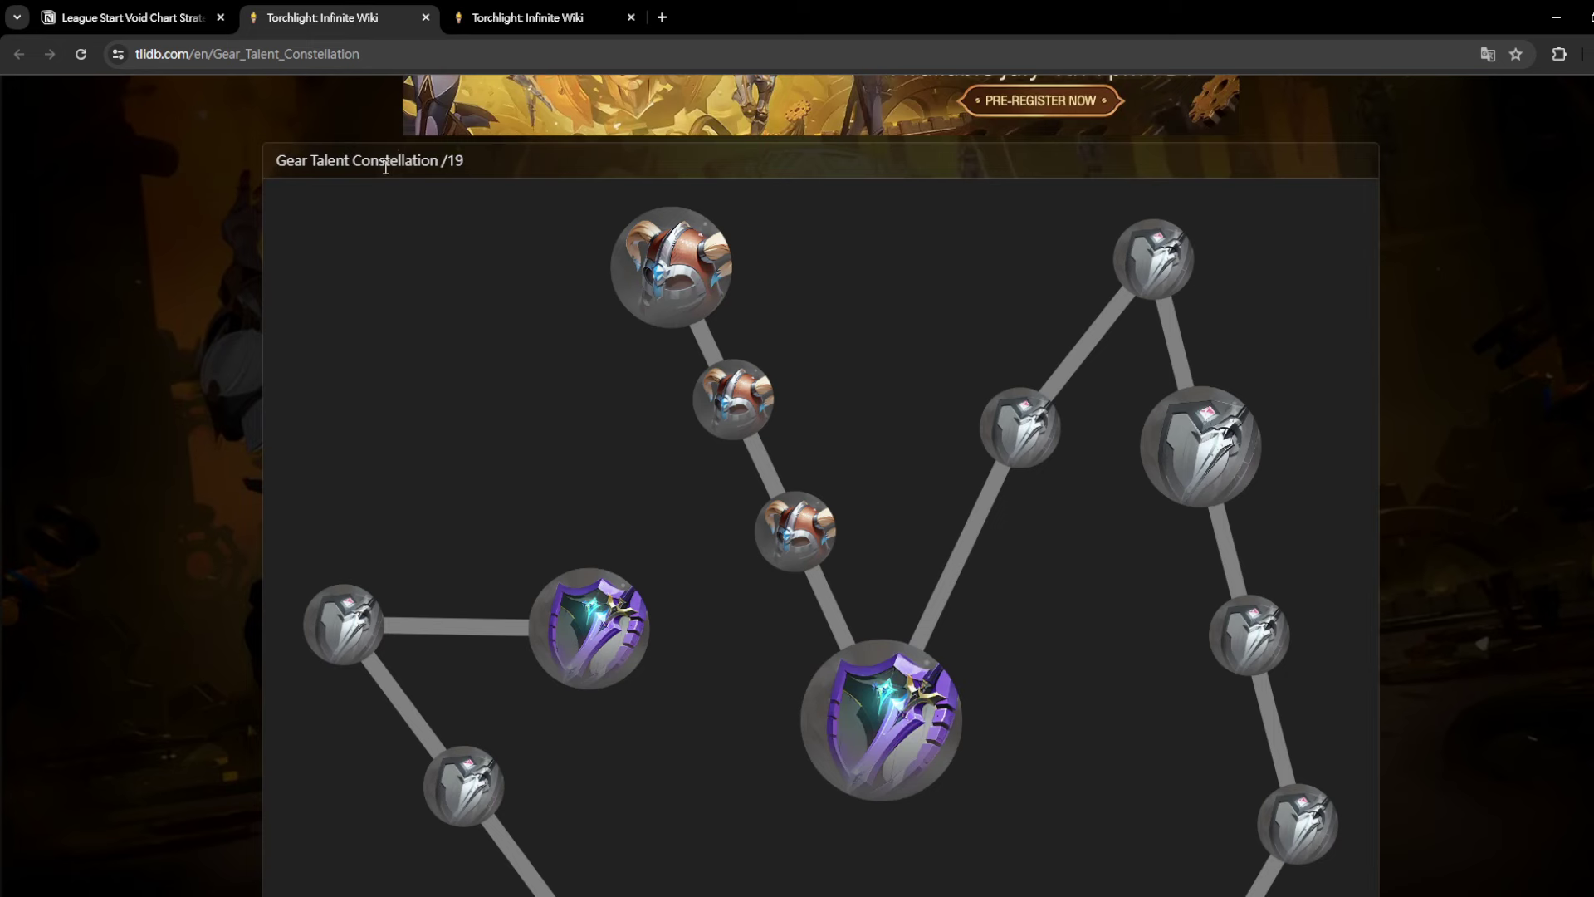
left_click(536, 16)
left_click(973, 636)
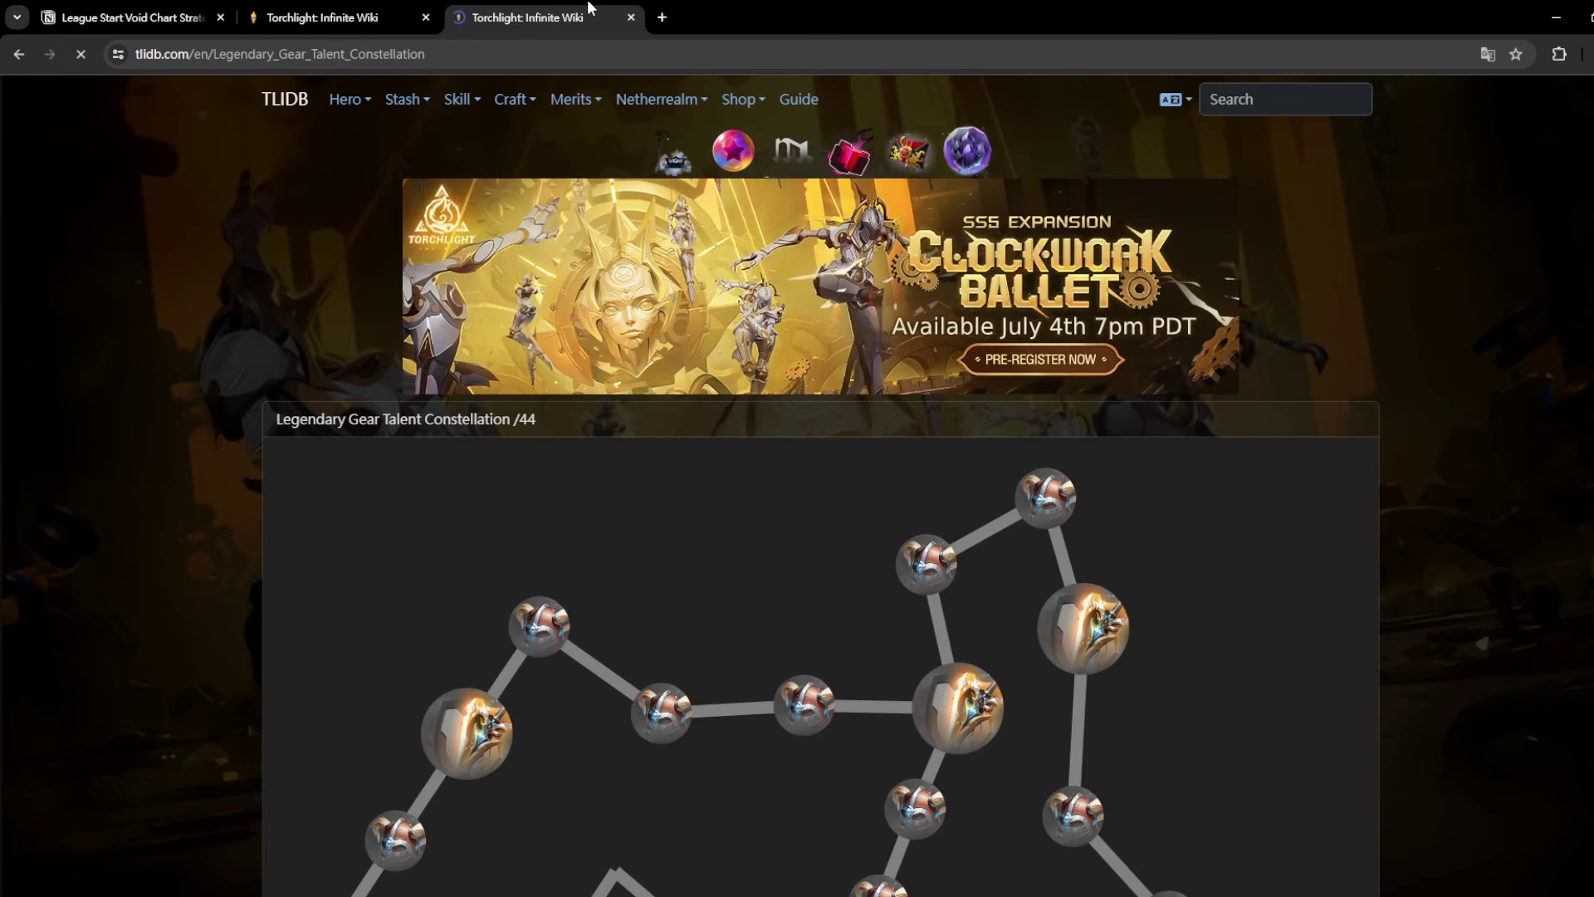
scroll(1176, 639, "down", 4)
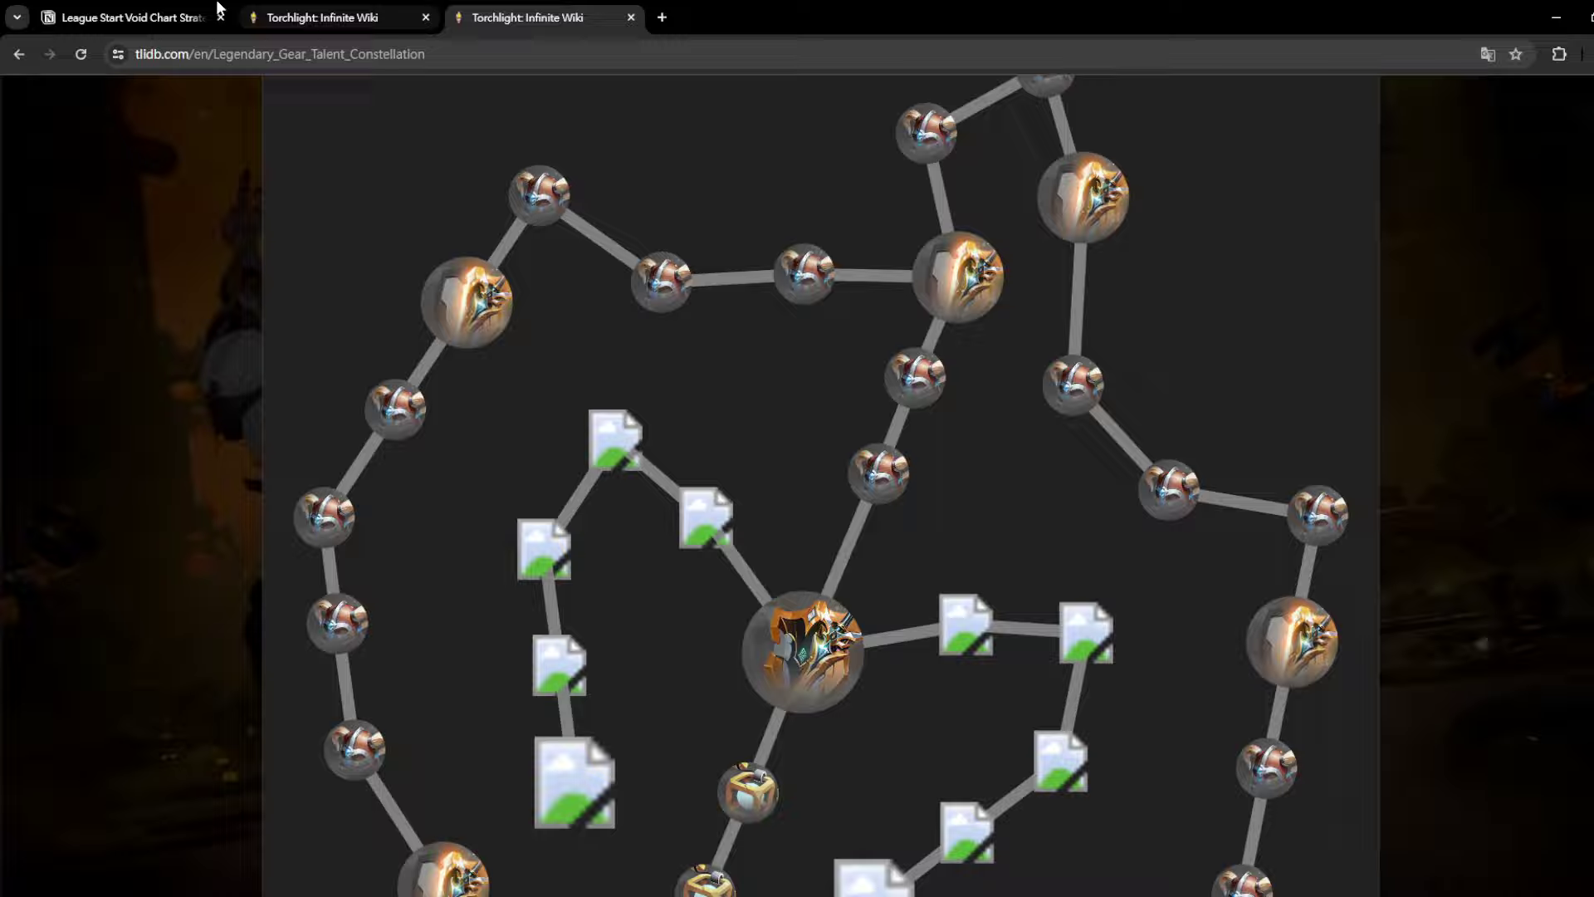
Highlight the Legendary Aptitude bullet in the notes, then select the Commodities Talent Constellation line
left_click(131, 18)
left_click_drag(539, 651, 353, 615)
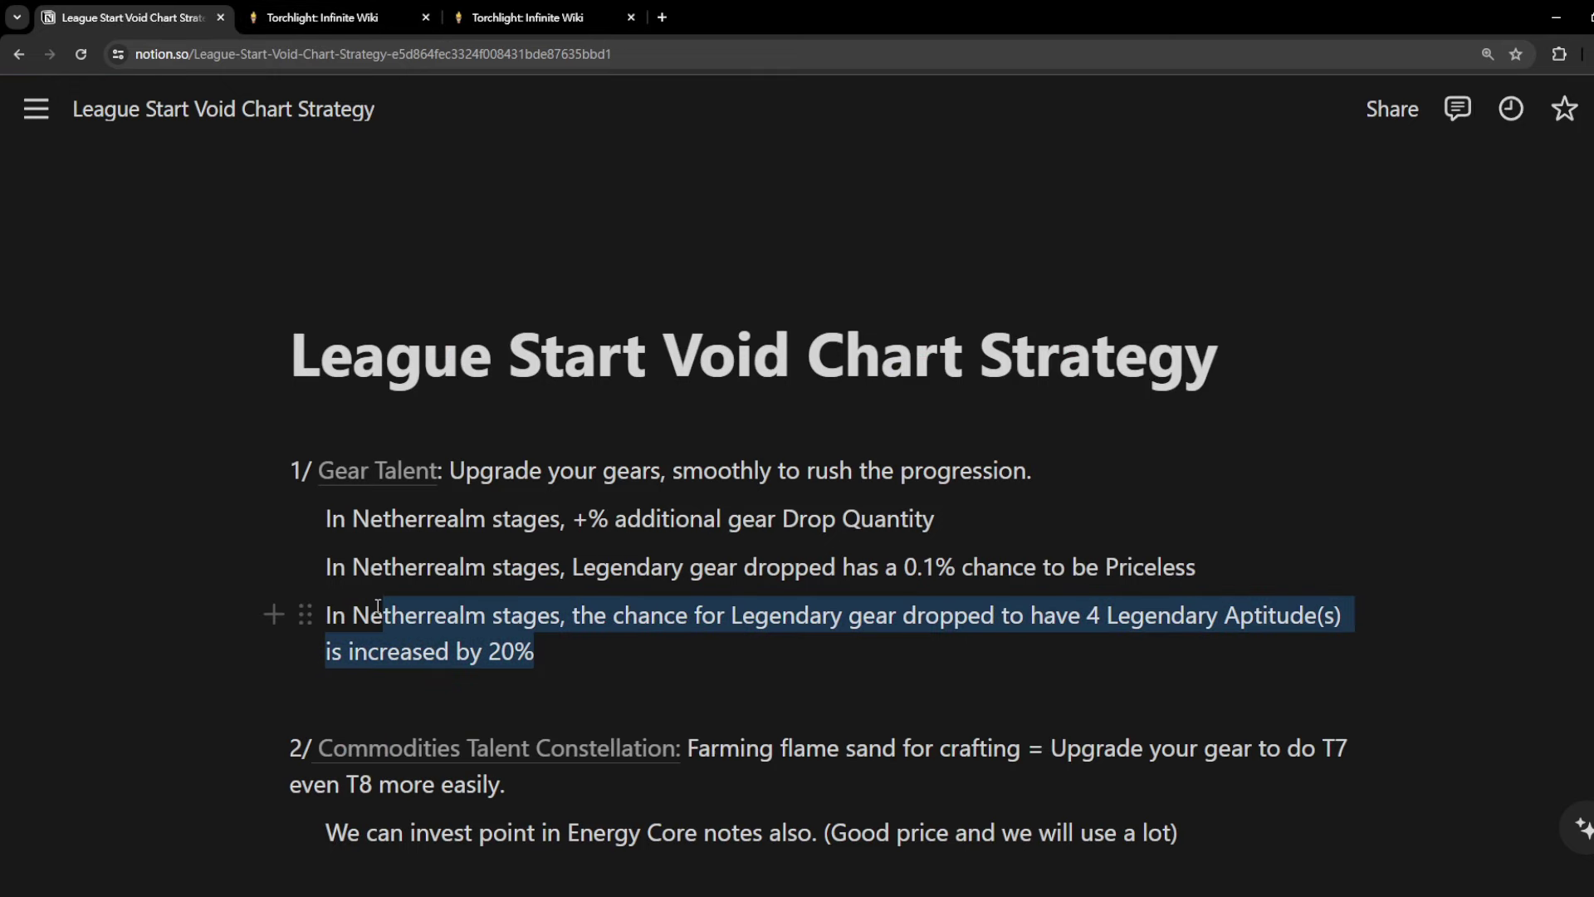
left_click(618, 653)
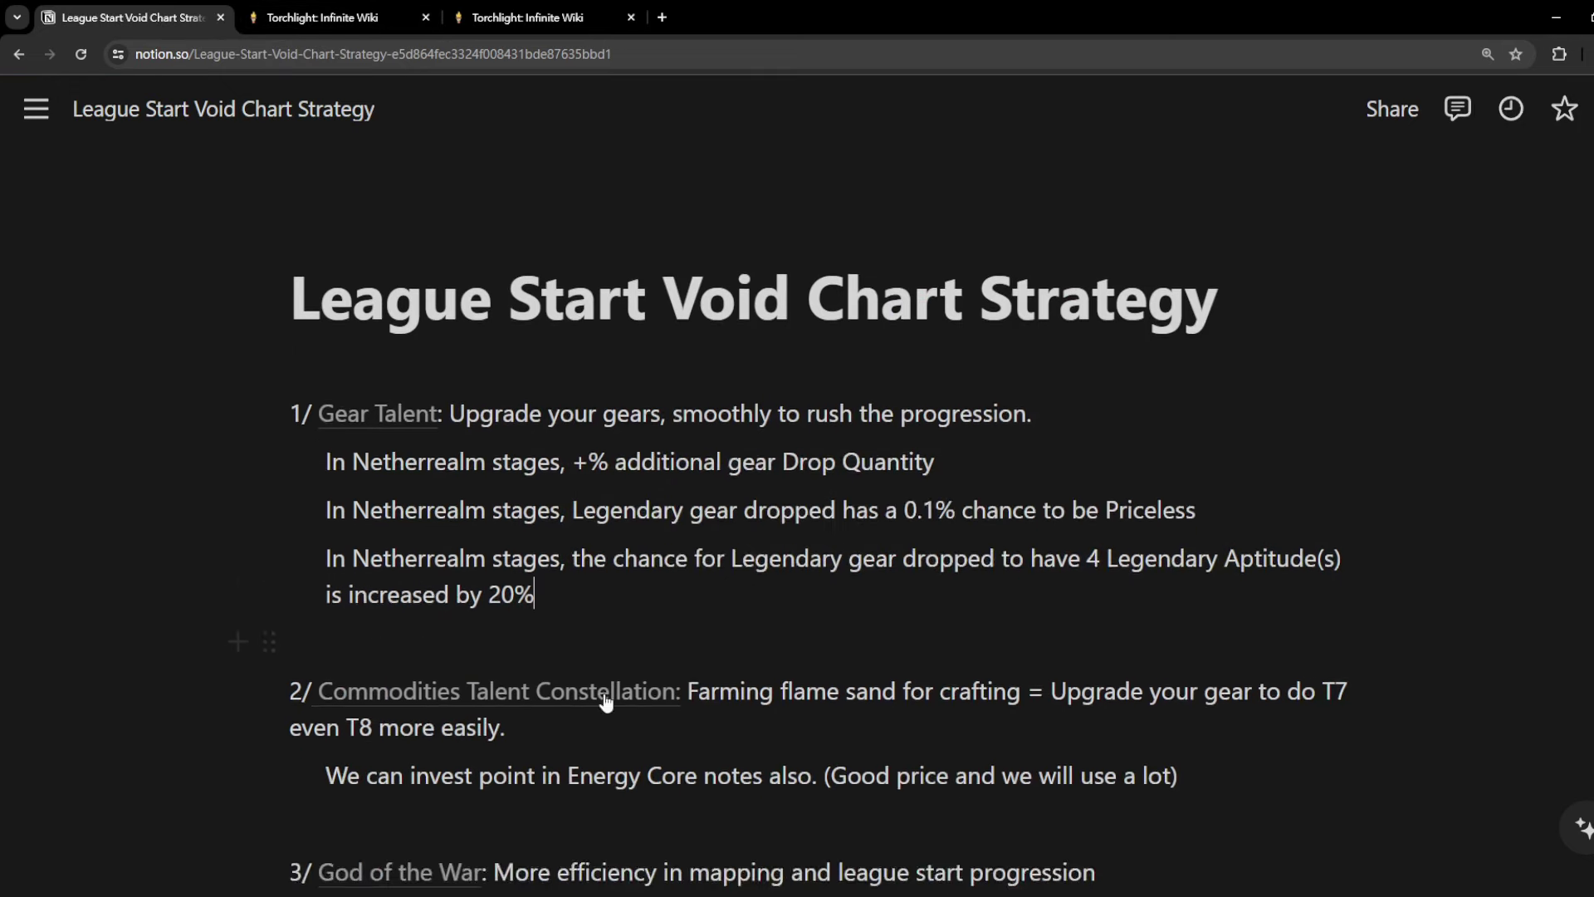
scroll(619, 654, "down", 2)
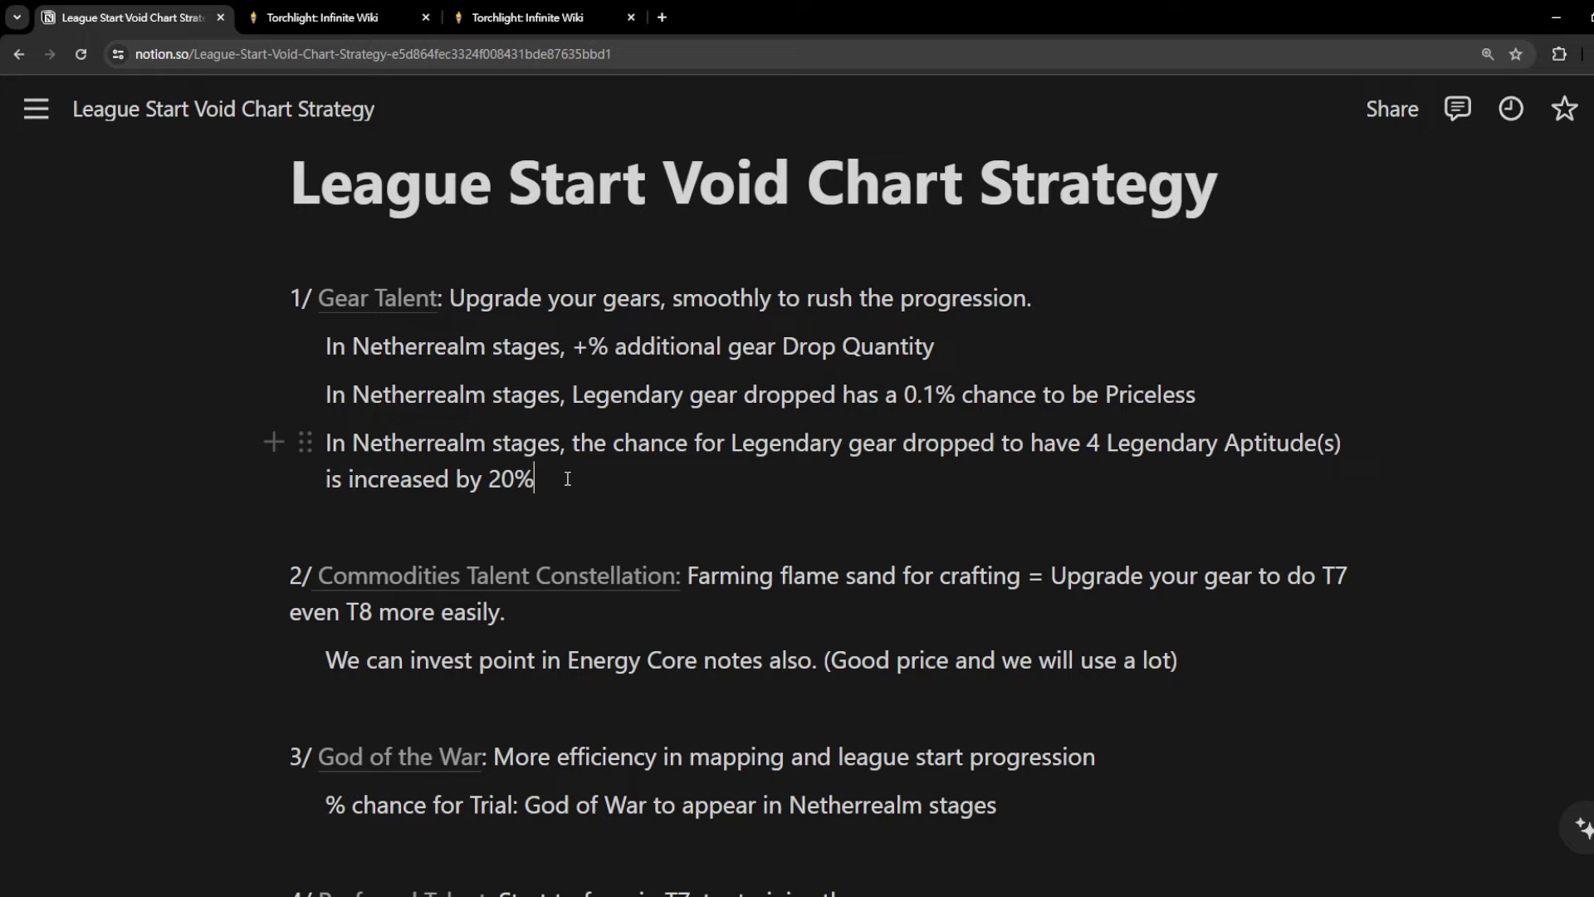
left_click(709, 625)
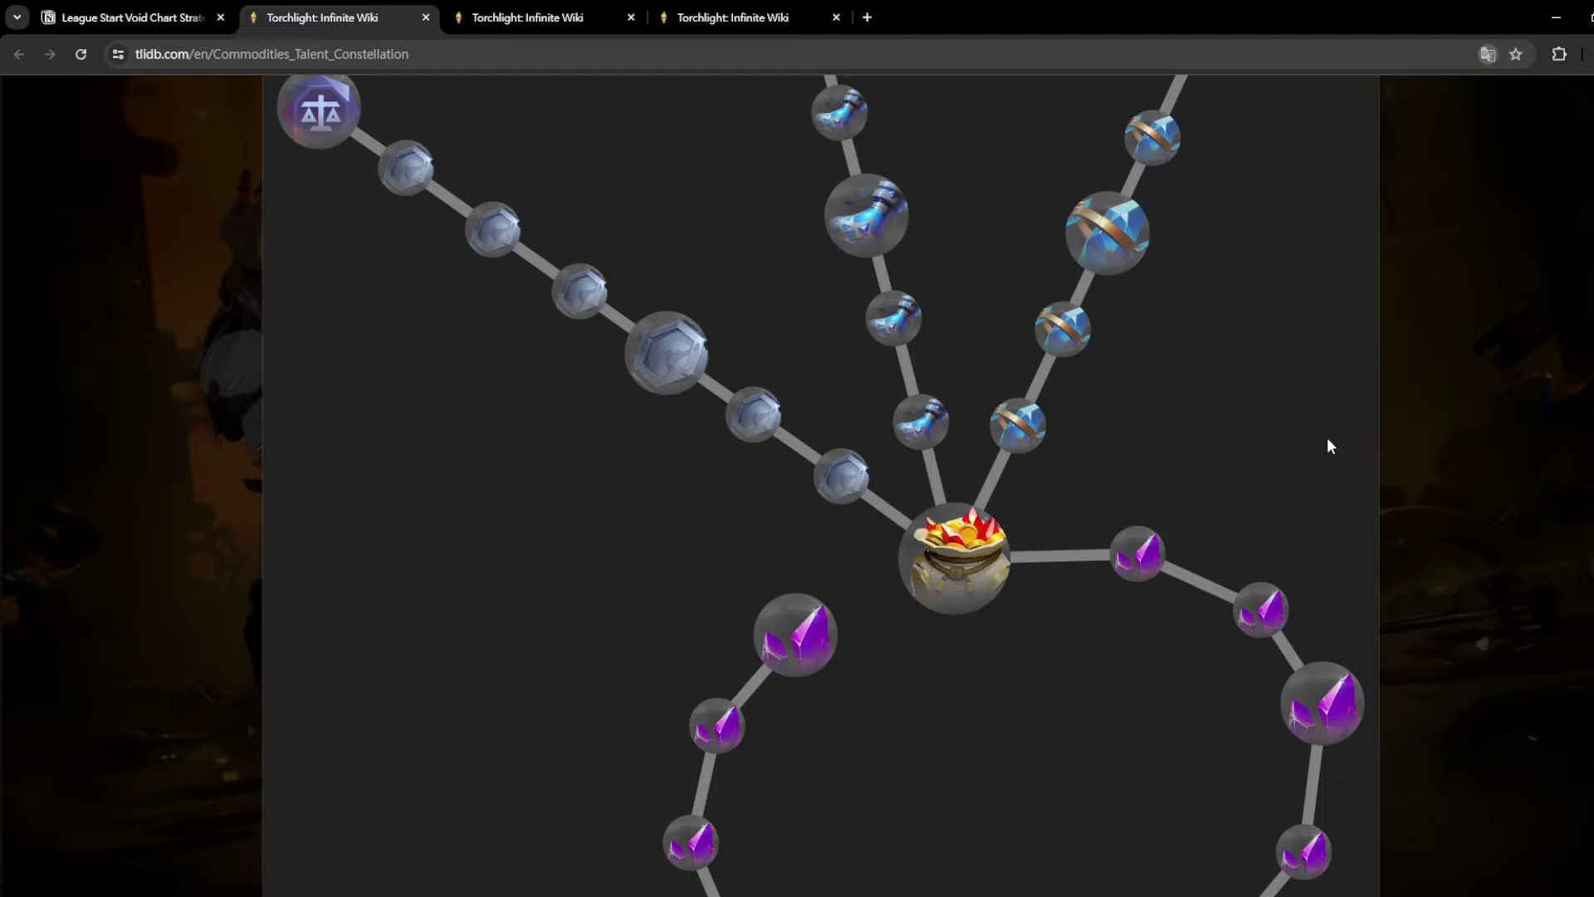
scroll(1326, 437, "down", 1)
scroll(1346, 531, "down", 3)
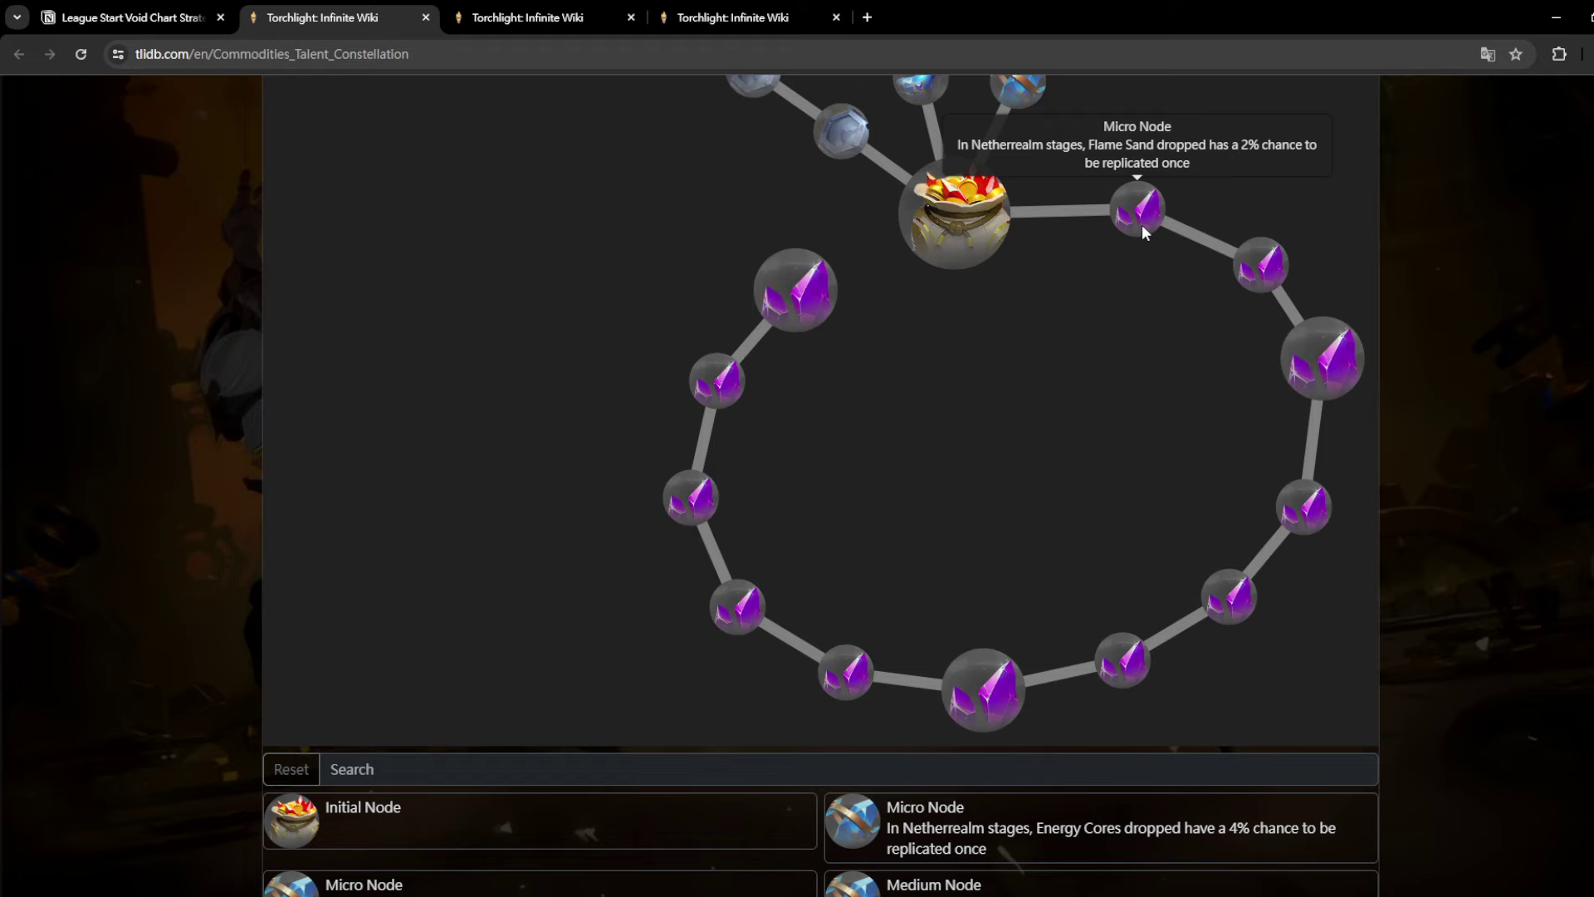
Revisit the Commodities Talent Constellation page, then return to the strategy notes
left_click(131, 17)
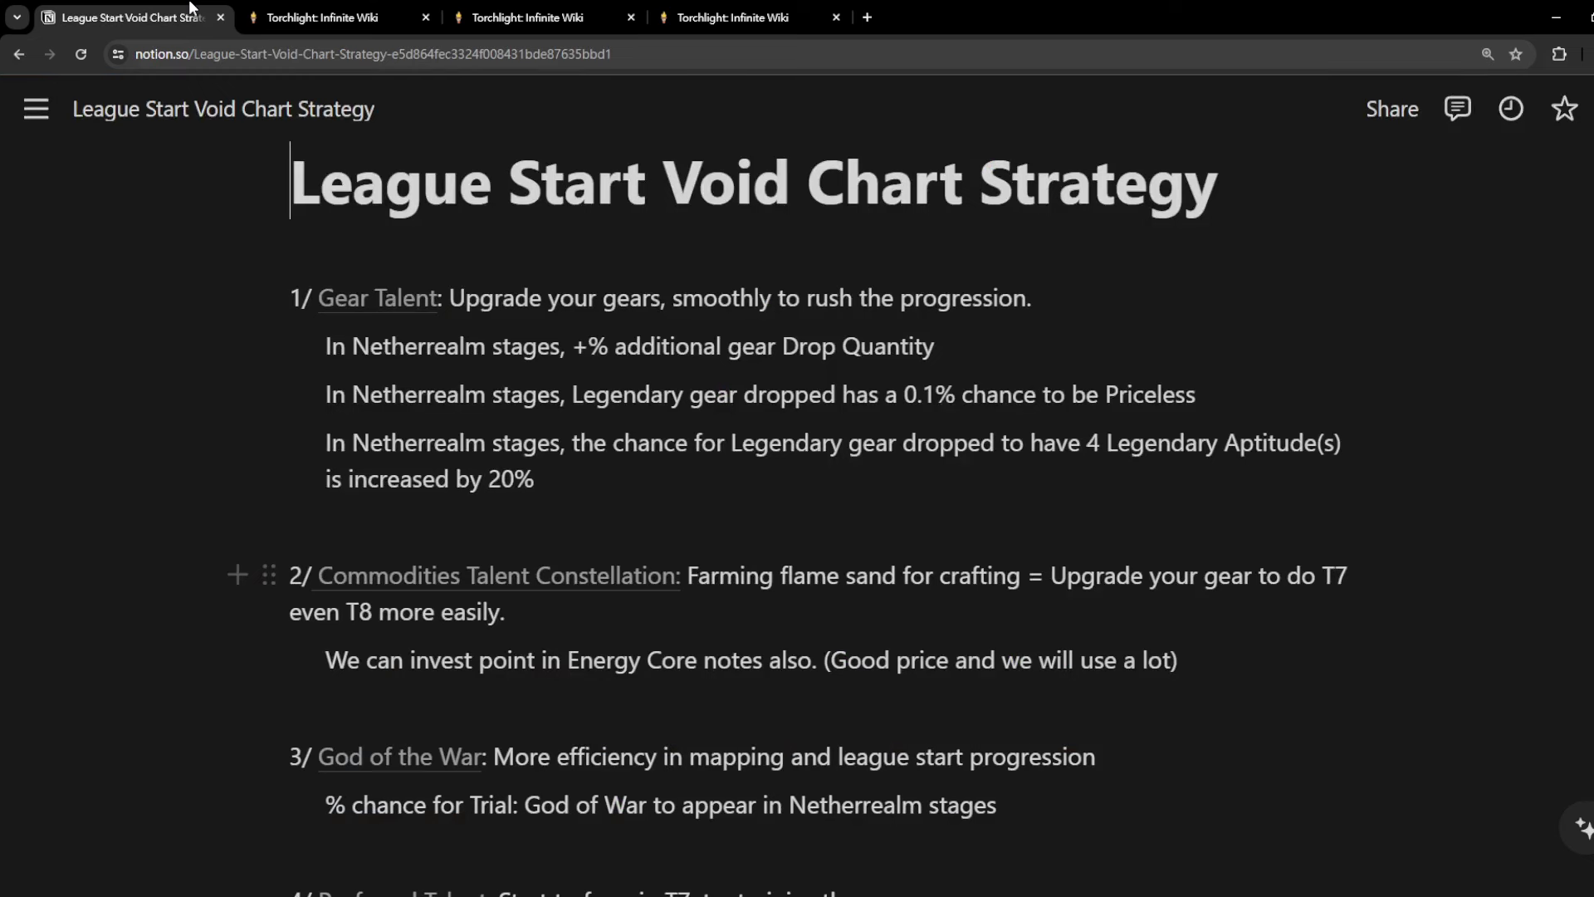
left_click(322, 18)
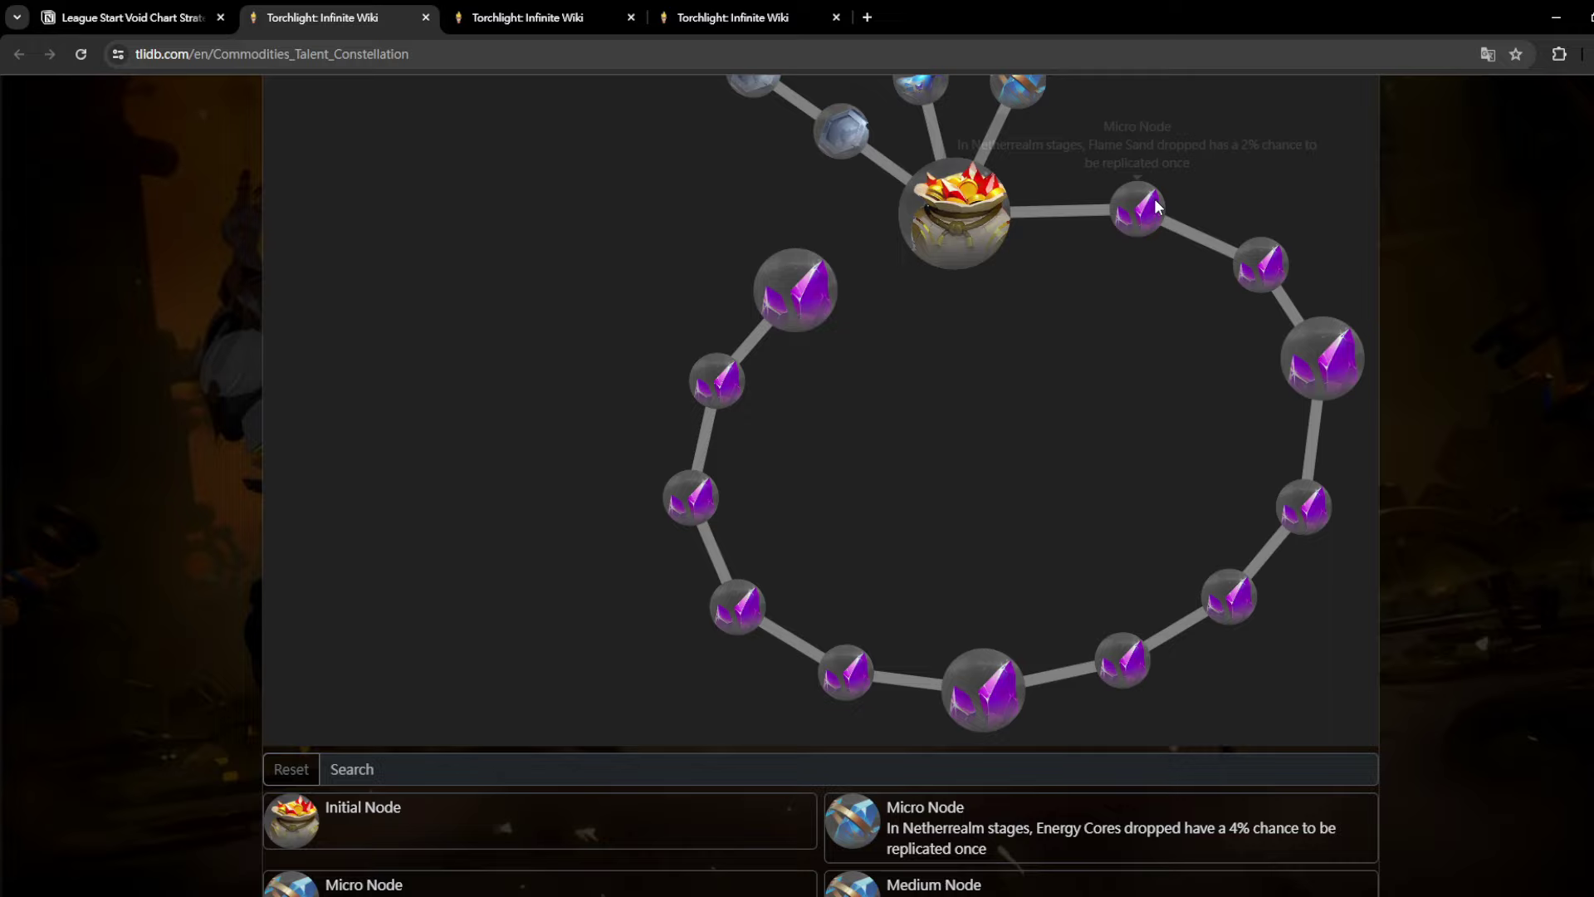
scroll(1112, 505, "up", 5)
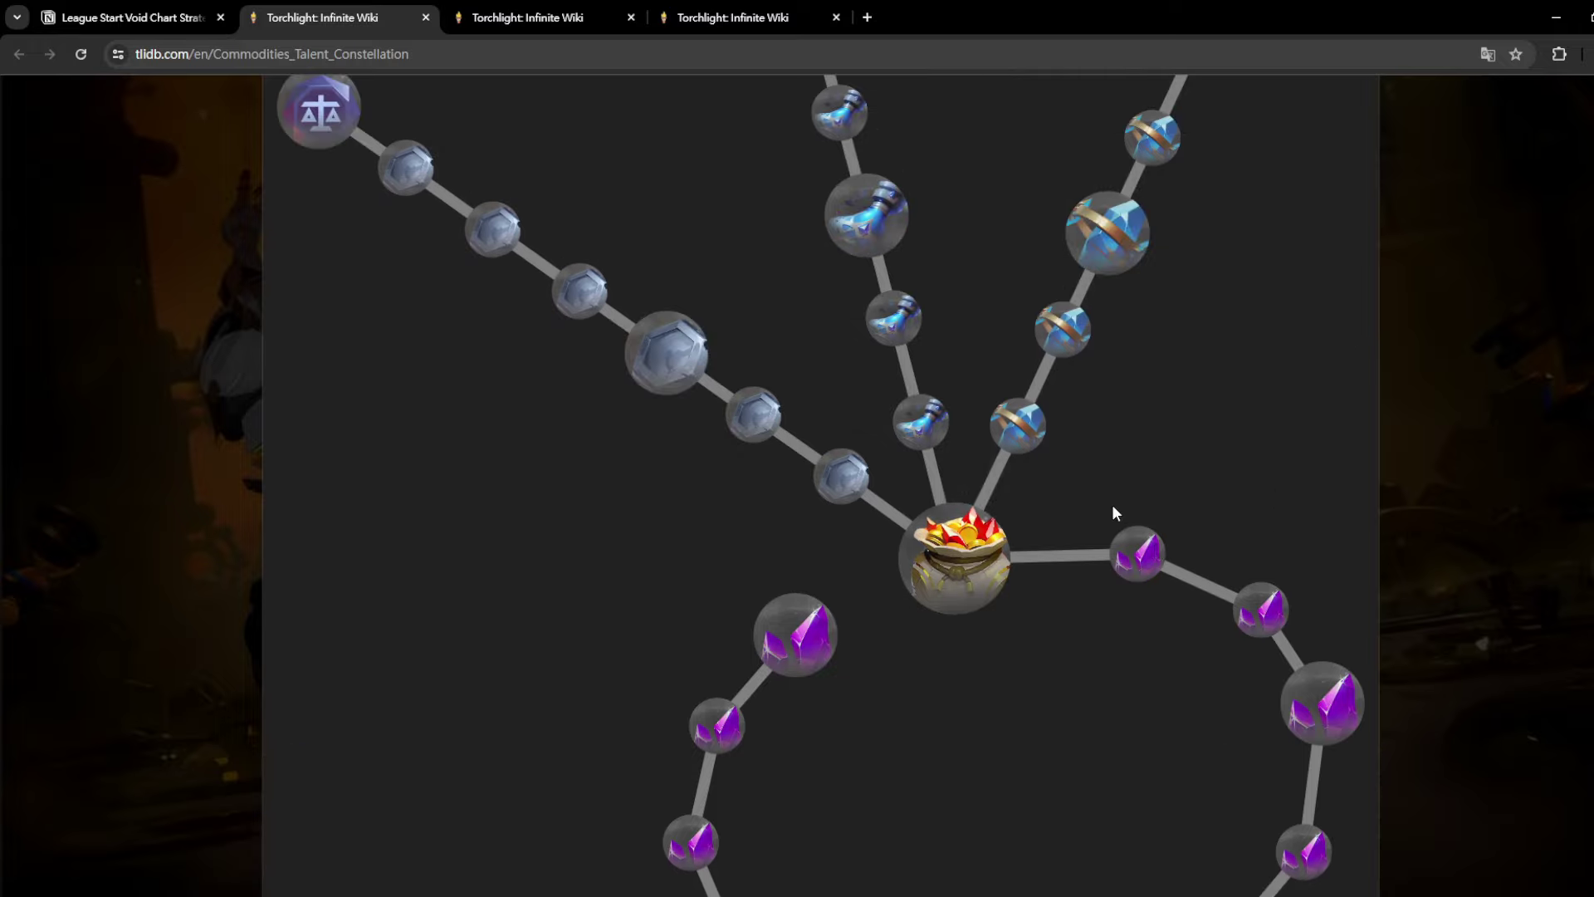
scroll(1171, 450, "up", 5)
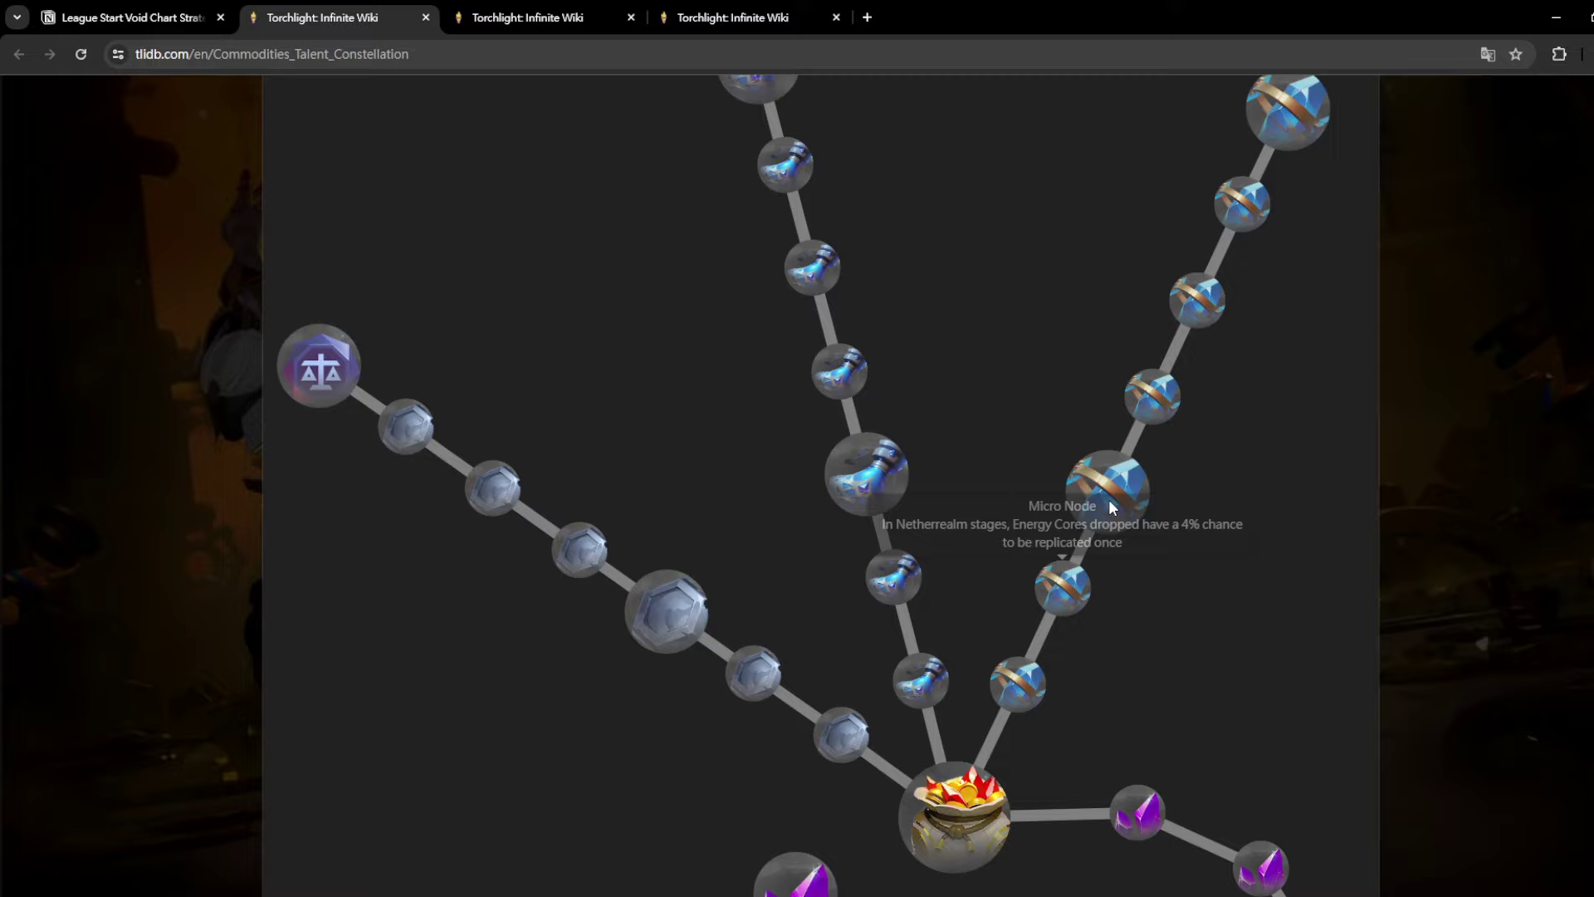
mouse_move(1107, 490)
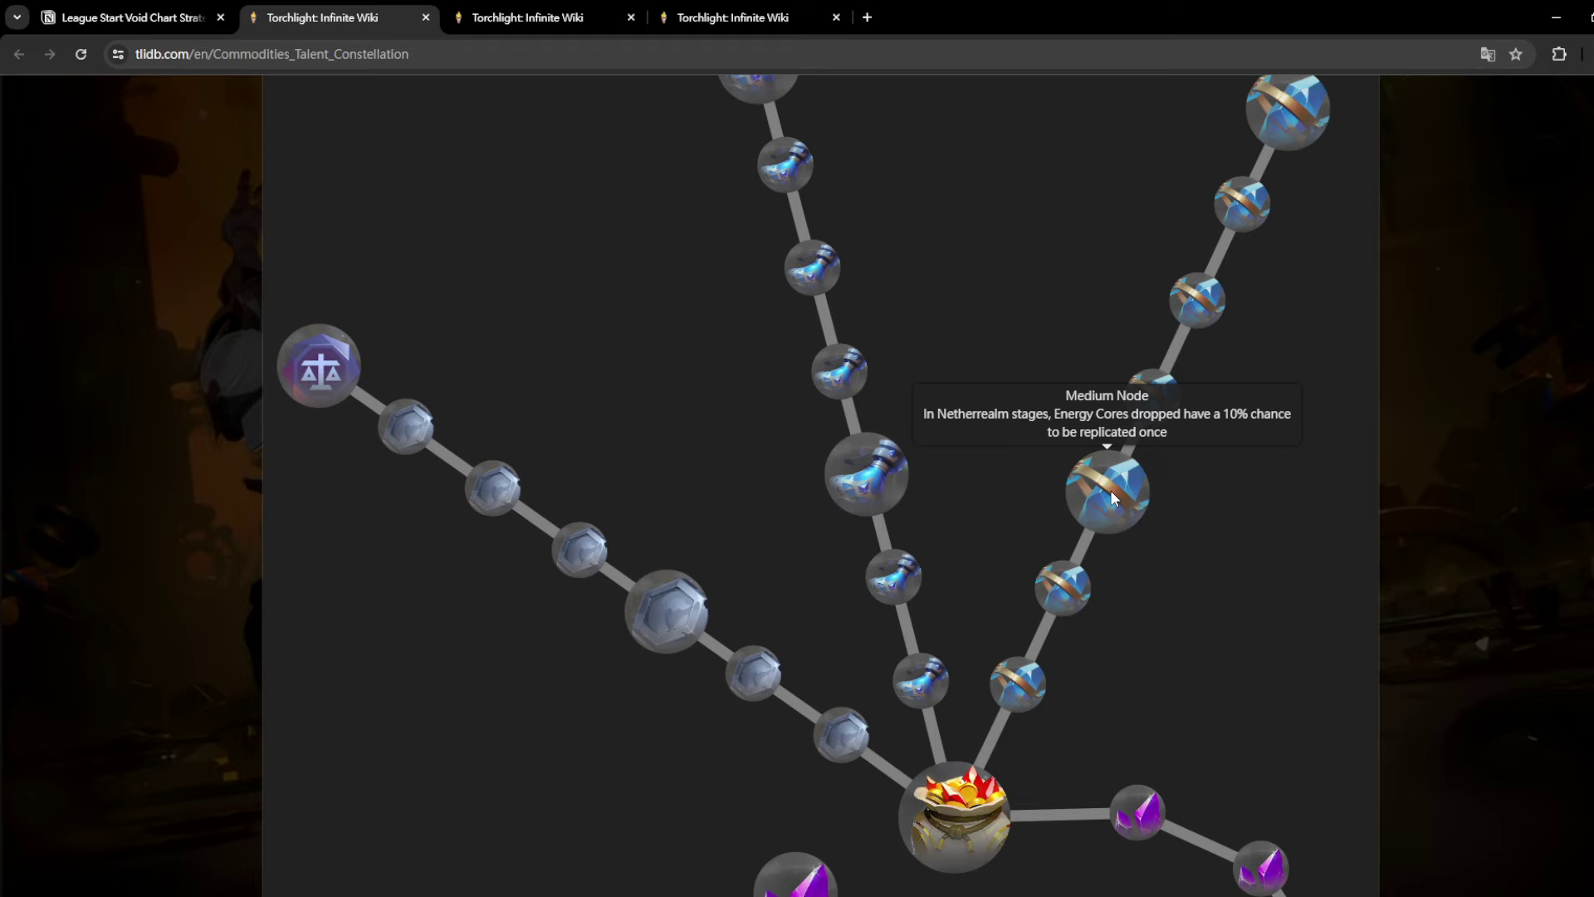
left_click(130, 17)
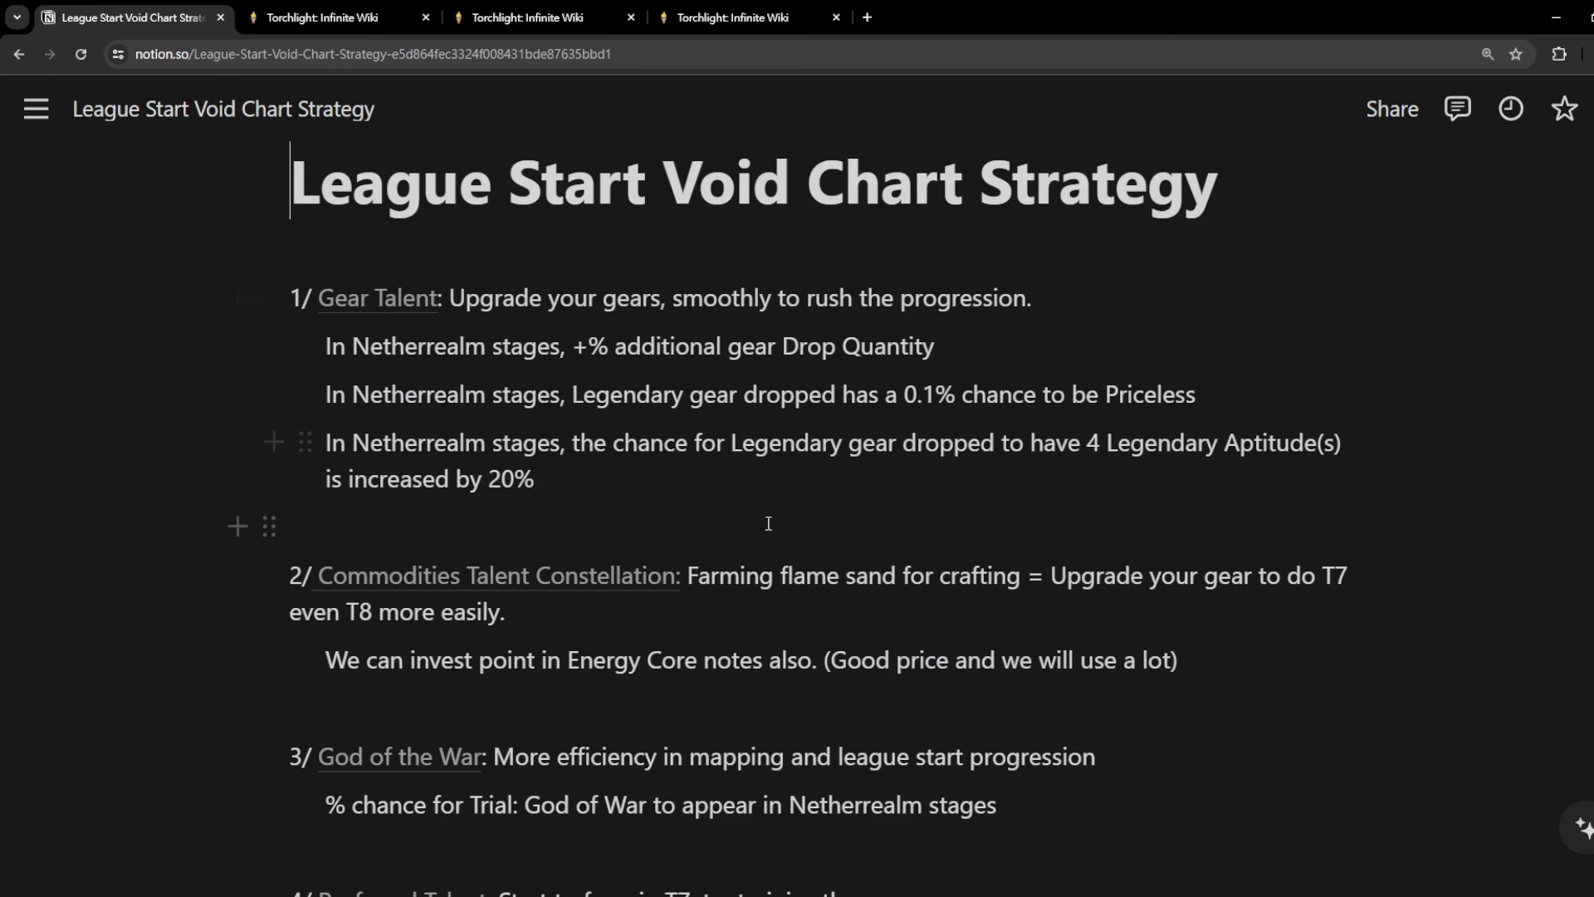
scroll(523, 673, "down", 2)
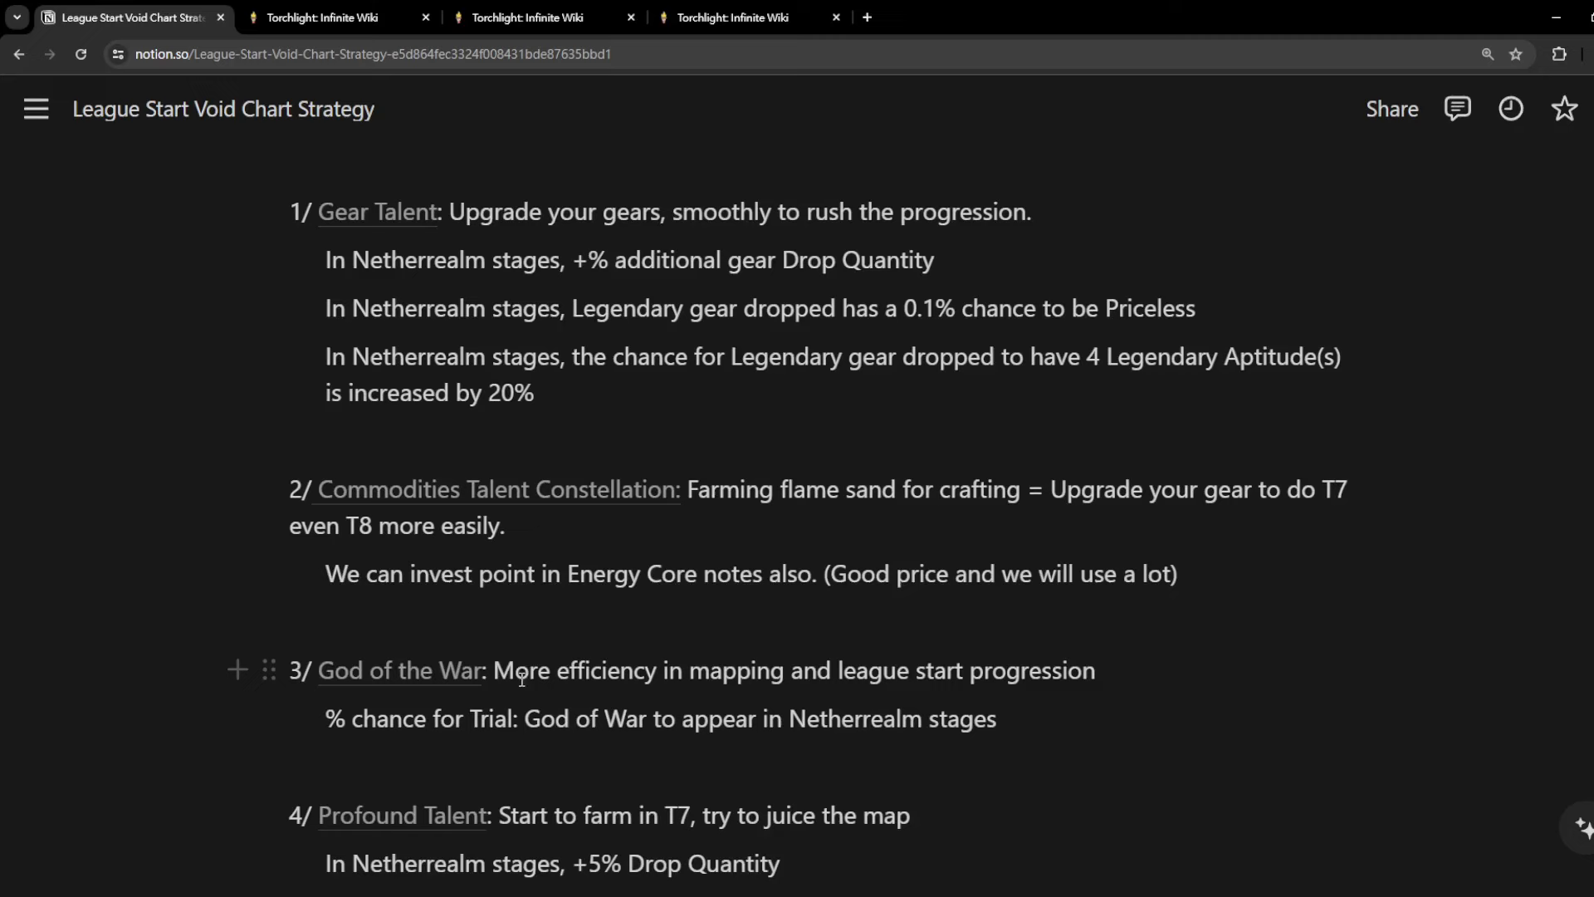
scroll(467, 596, "down", 1)
Follow the 'God of the War' link to the War Talent Constellation chart
left_click(424, 584)
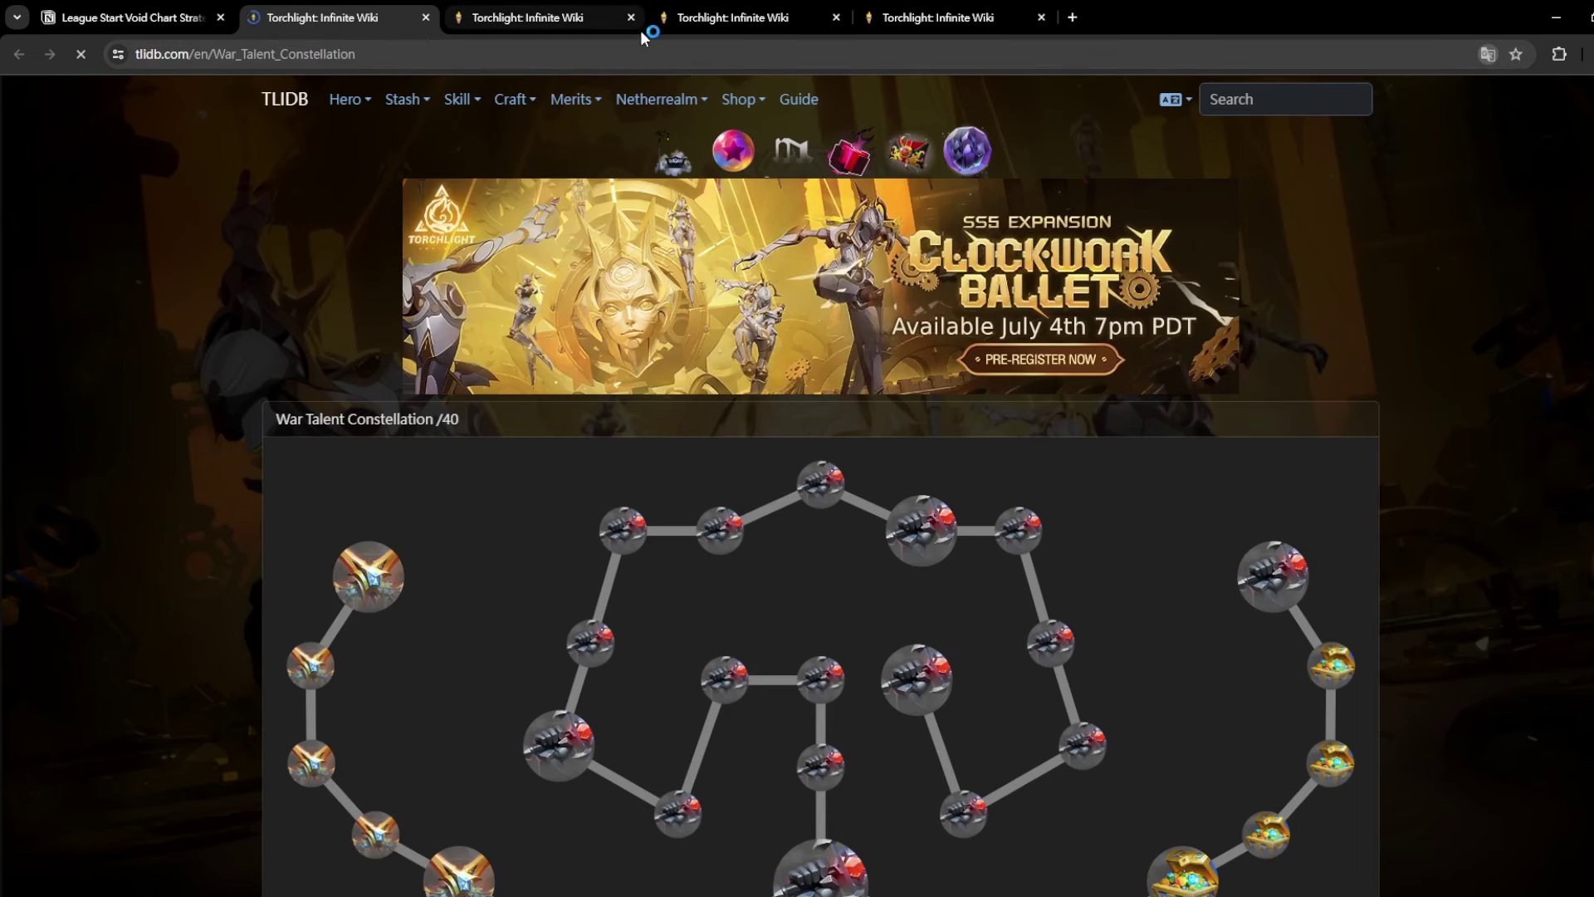
scroll(664, 410, "down", 2)
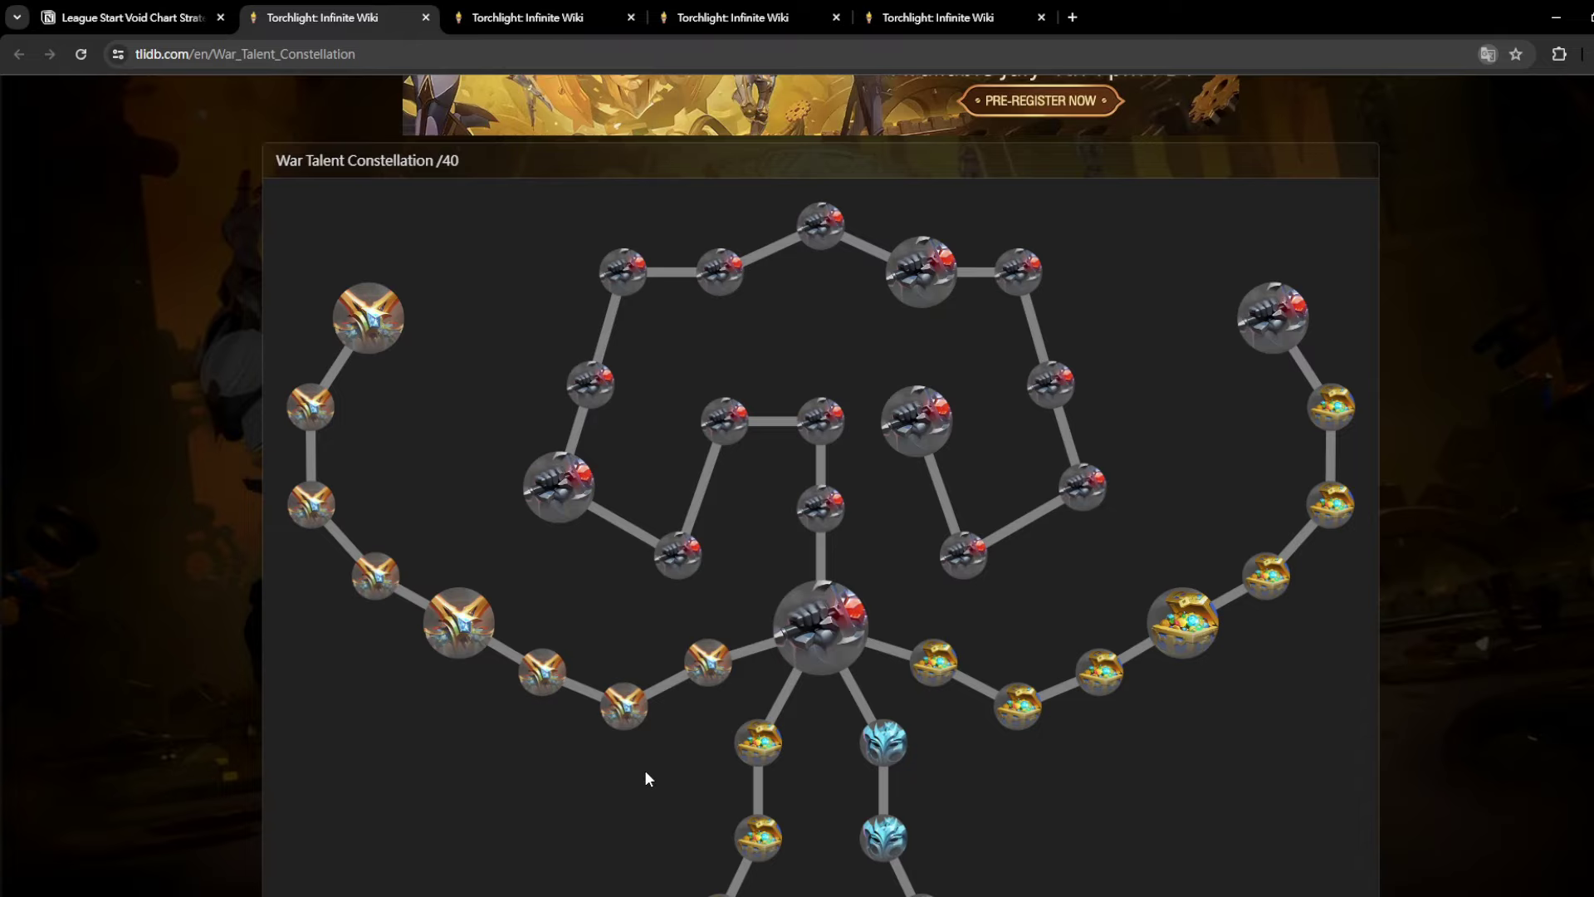
scroll(651, 773, "down", 1)
scroll(649, 772, "down", 1)
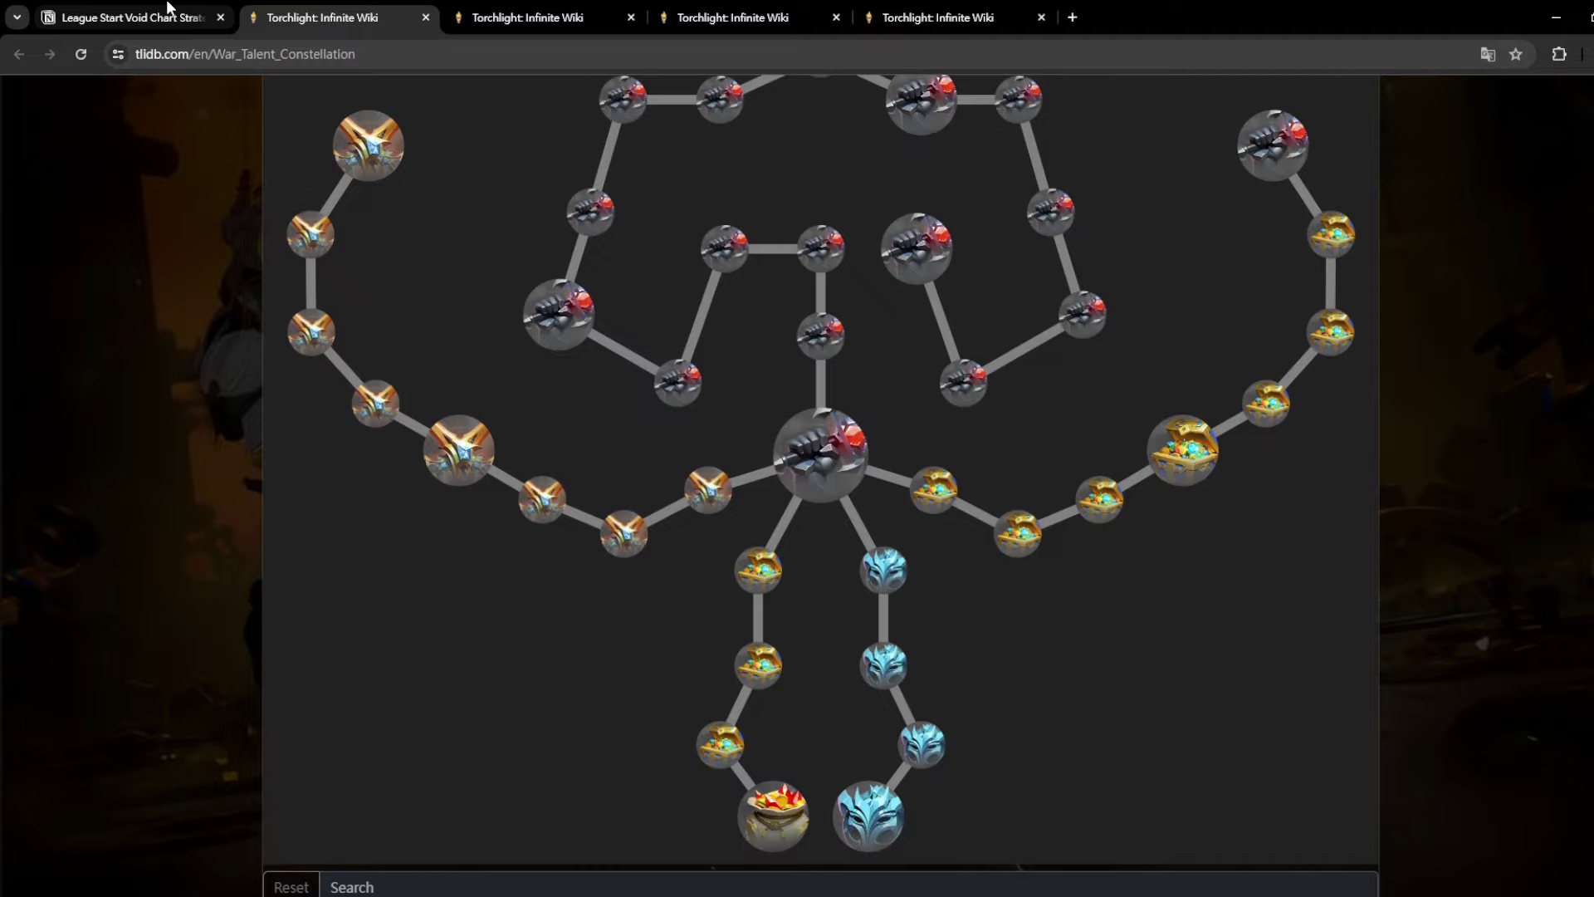
Highlight the mapping efficiency and league start progression phrases in the God of the War notes
left_click(131, 17)
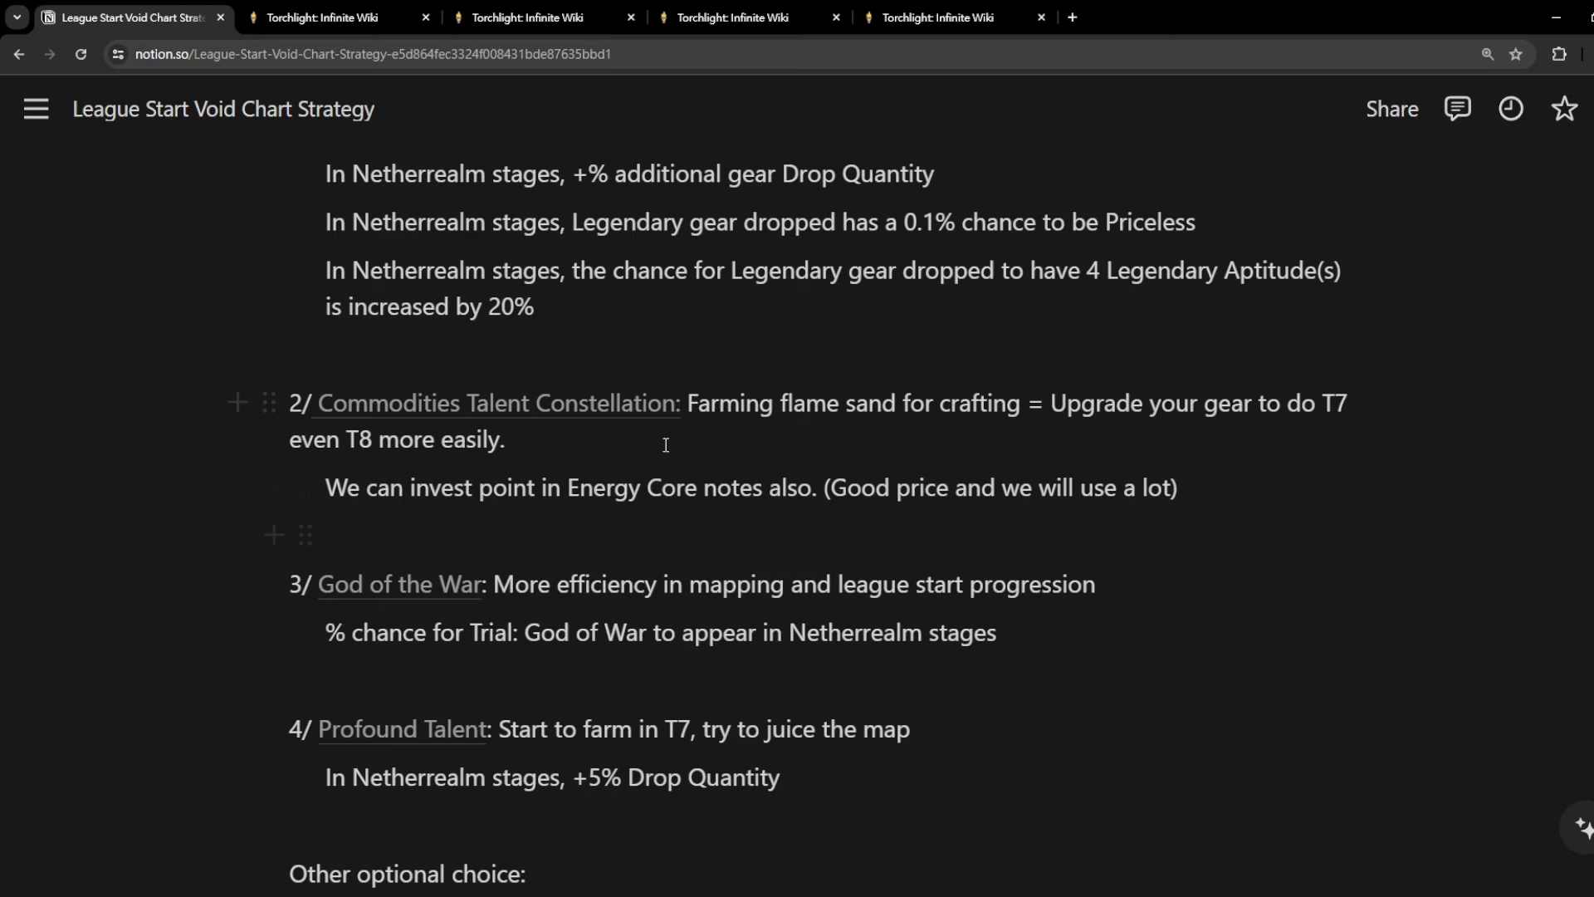
left_click_drag(495, 584, 1096, 585)
left_click(832, 584)
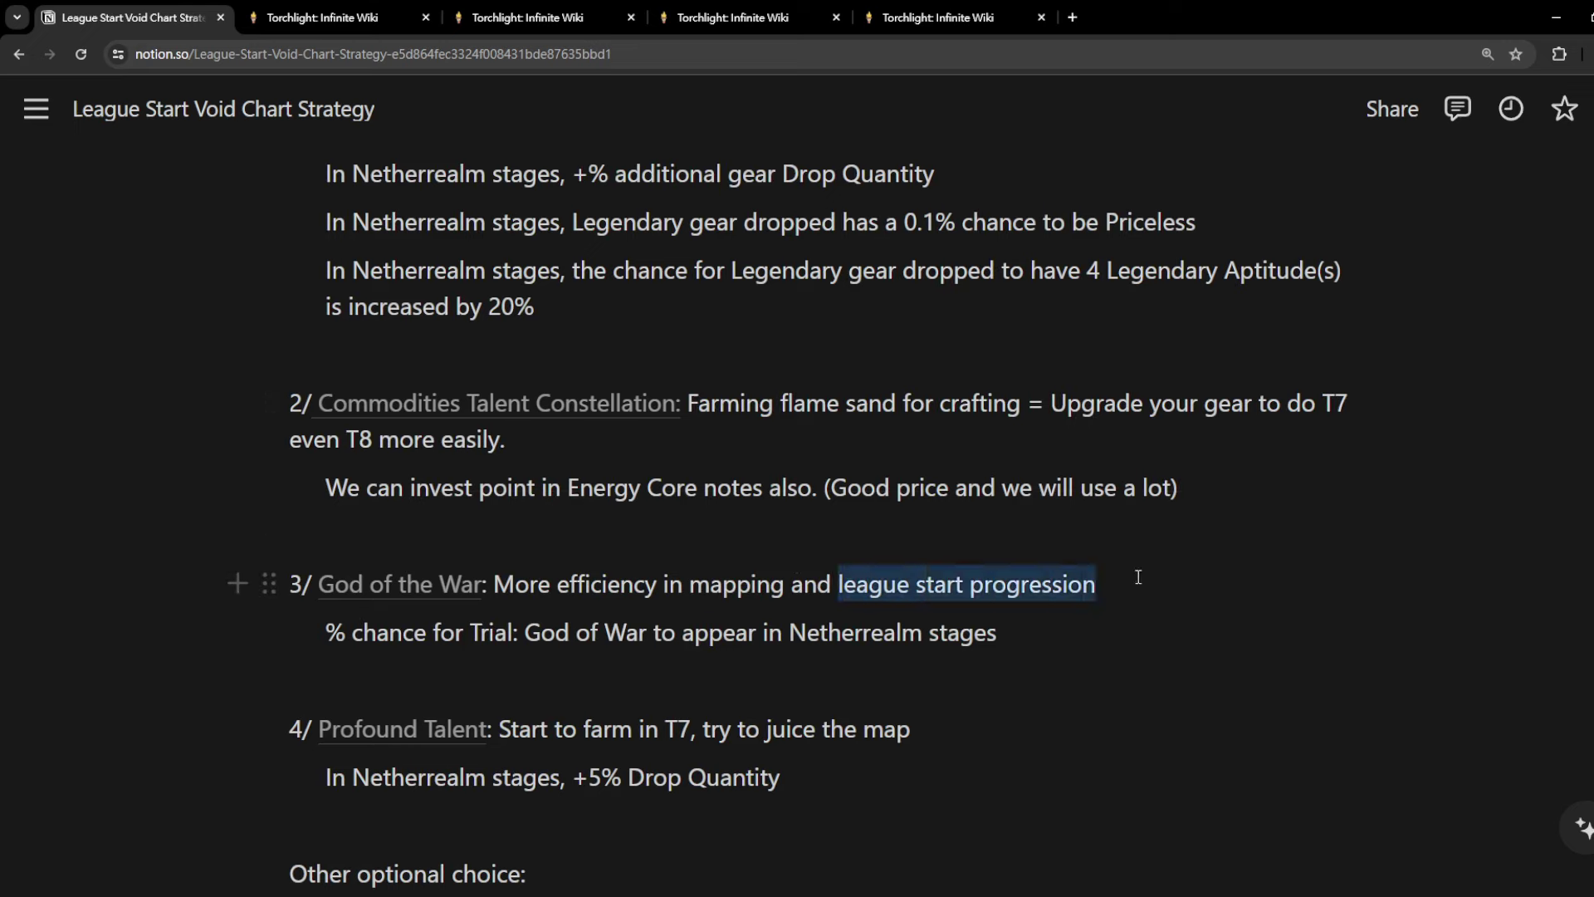
left_click(1010, 633)
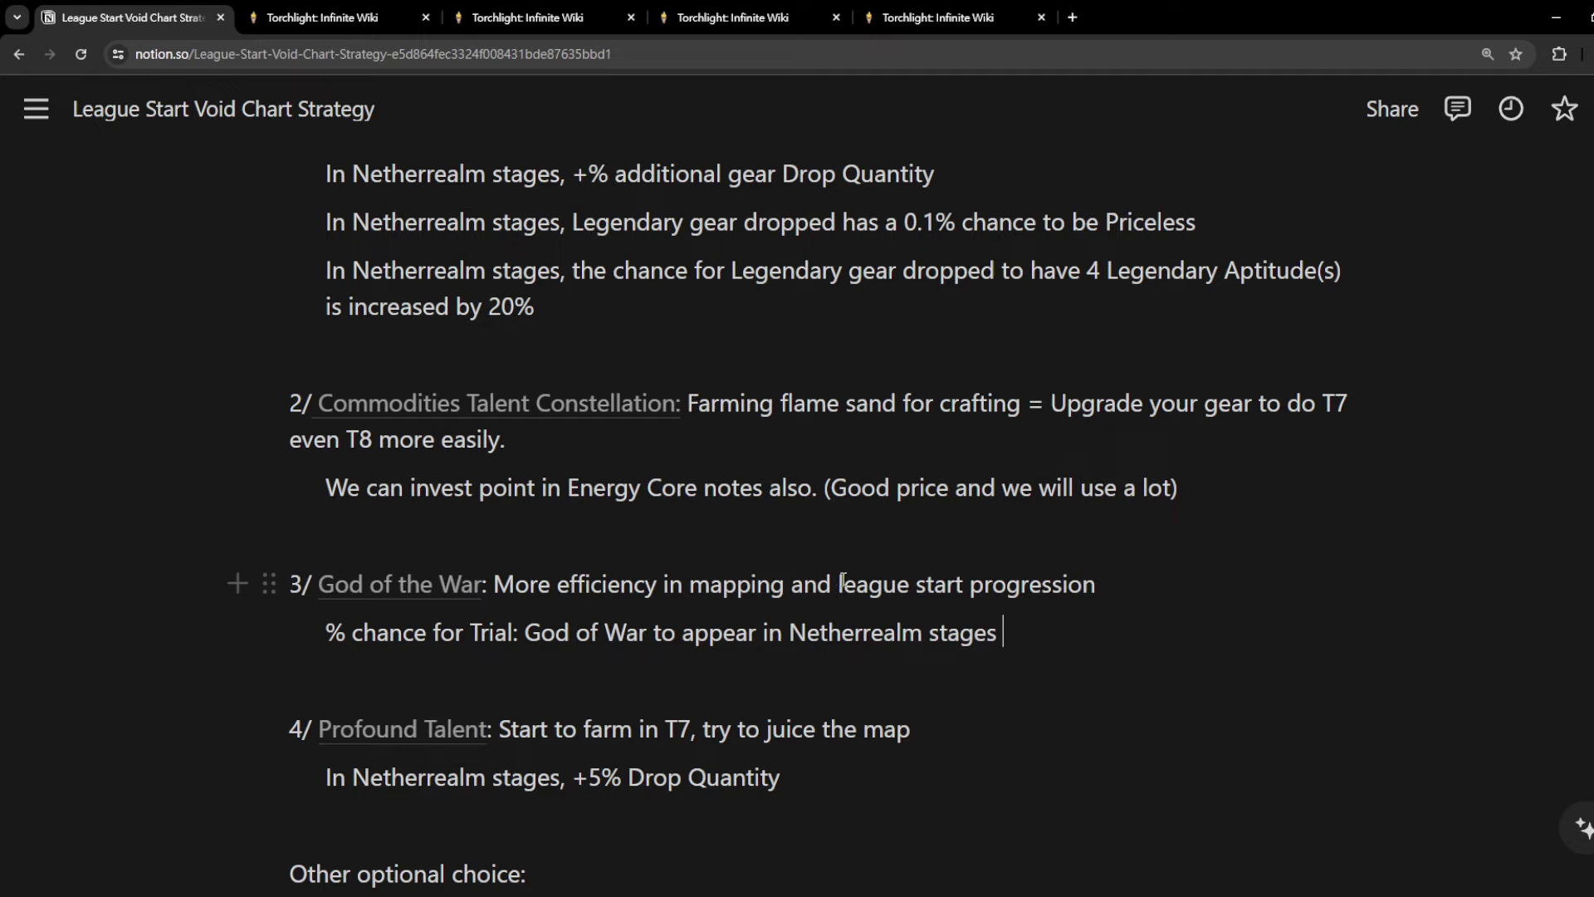
left_click_drag(839, 585, 1134, 589)
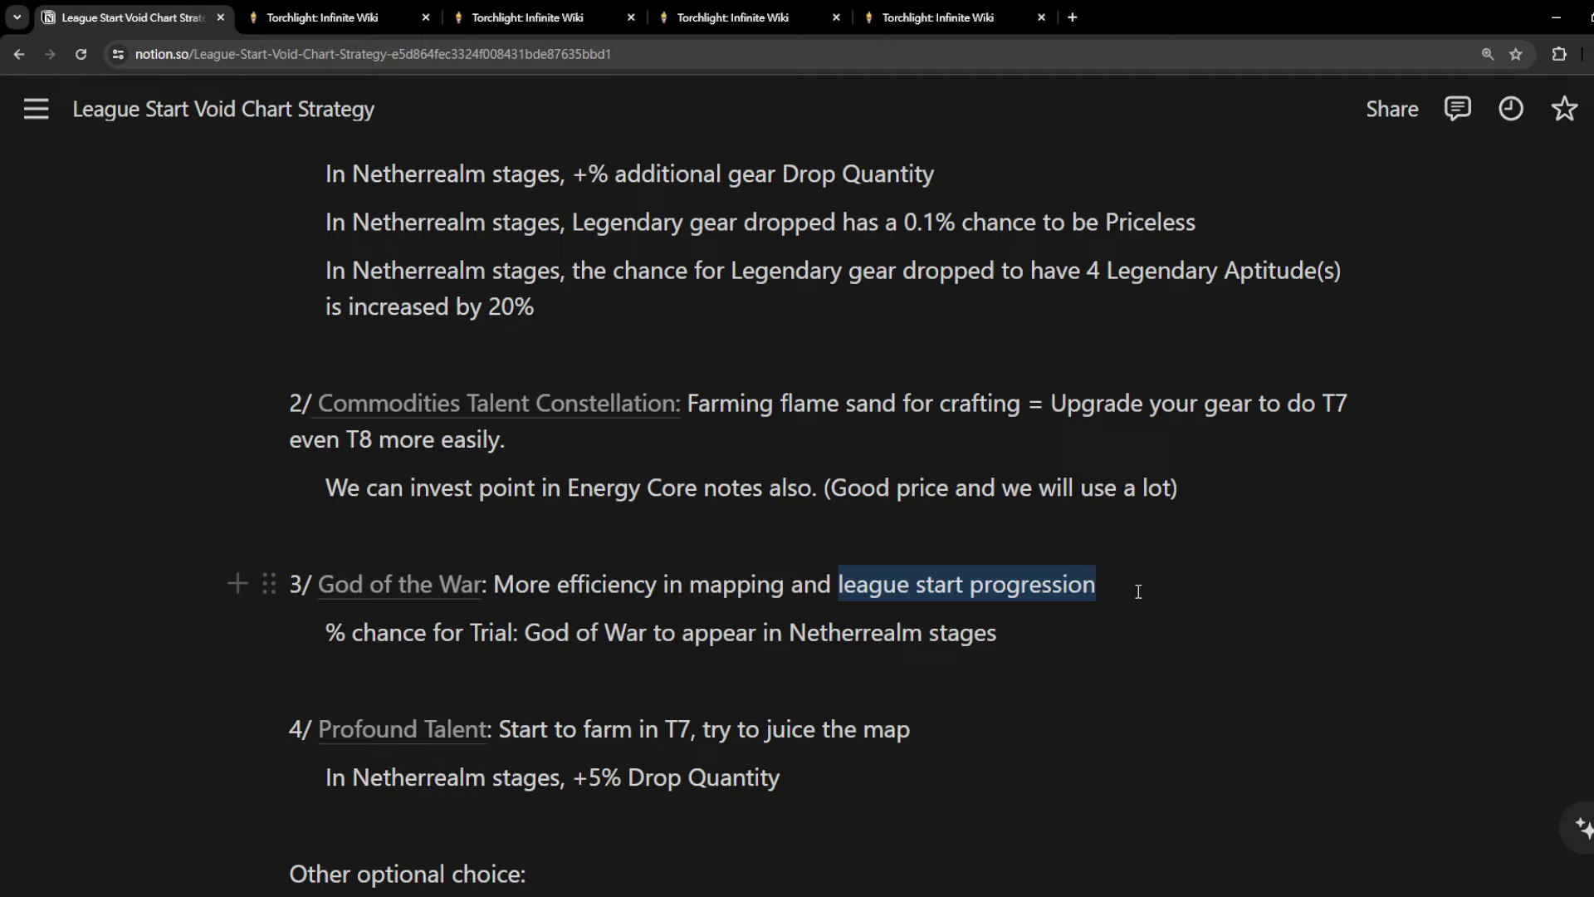
left_click(1077, 635)
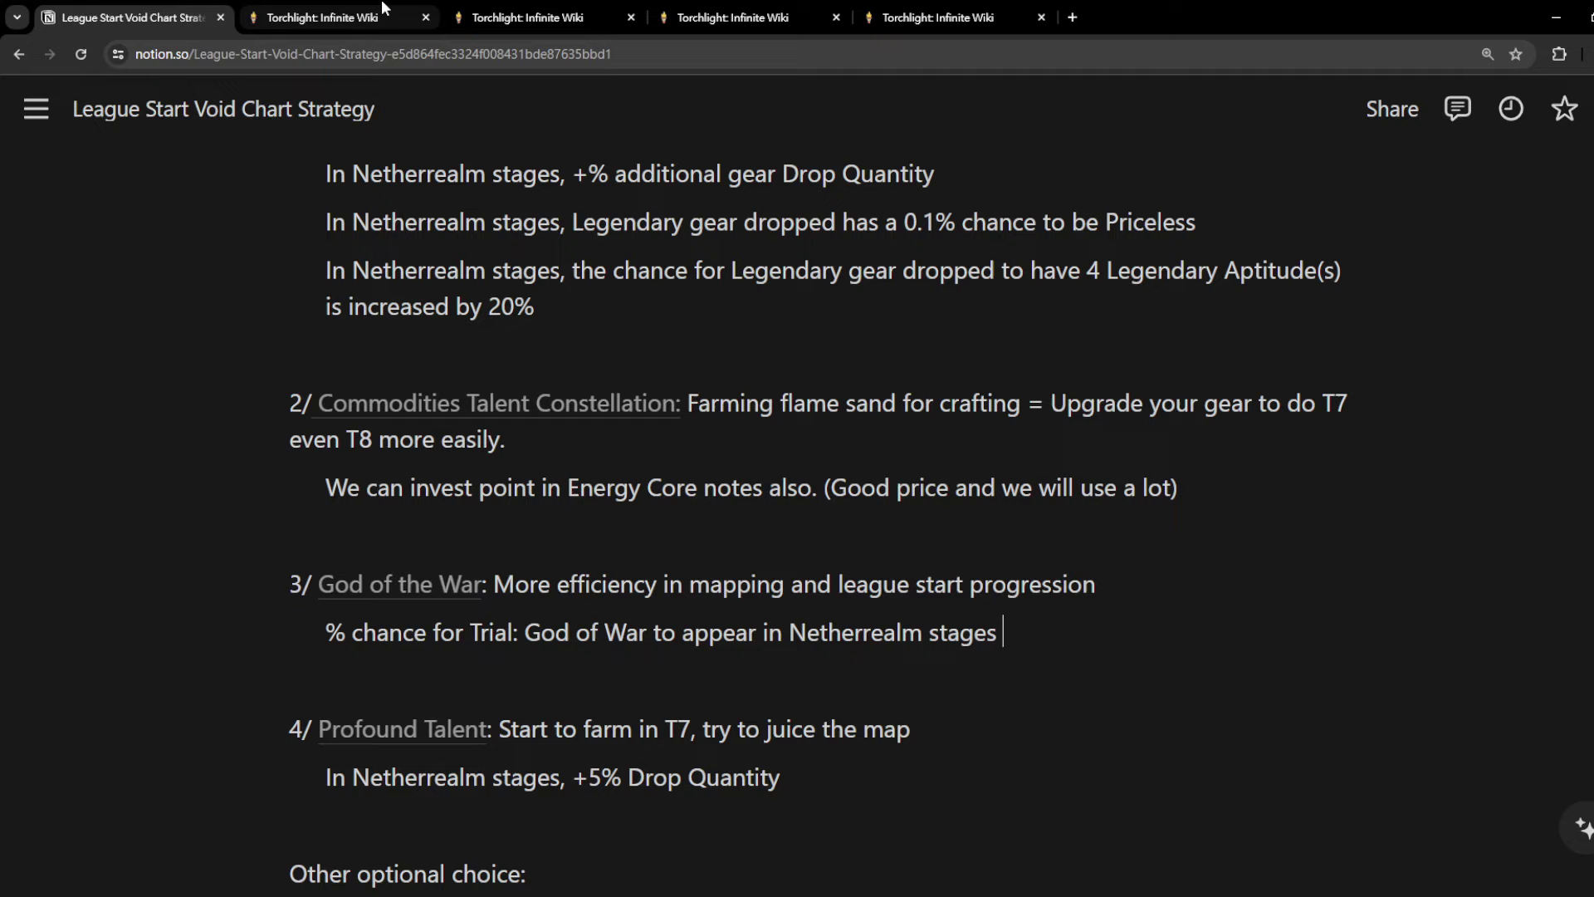
mouse_move(661, 632)
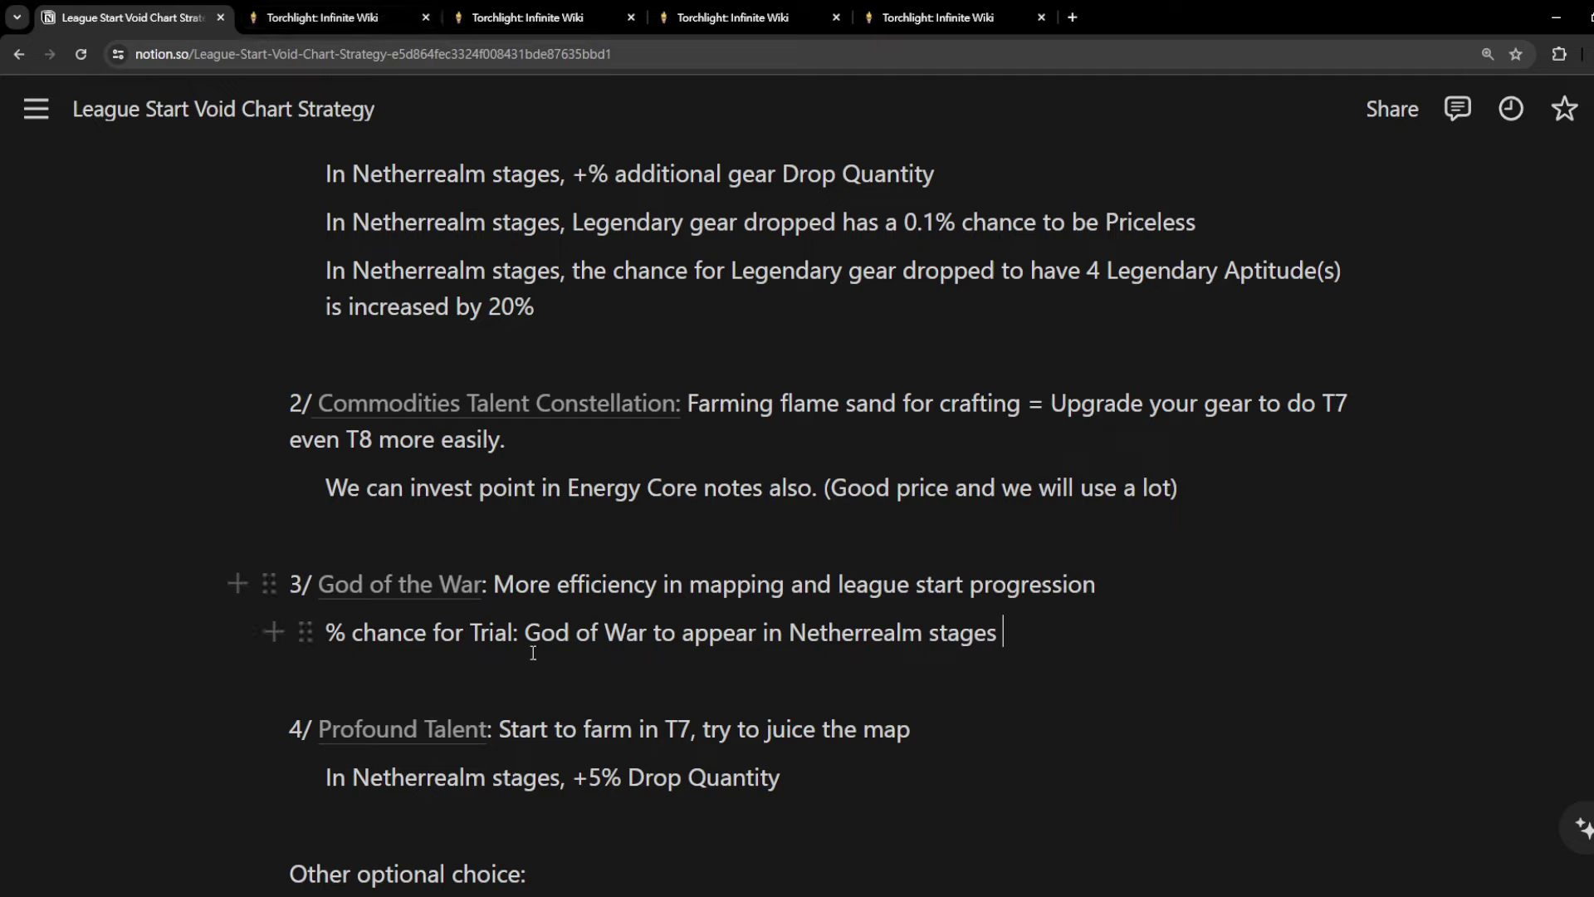
Highlight part of the Trial: God of War chance line, then clear the selection
left_click(428, 632)
left_click_drag(353, 631, 683, 632)
left_click(745, 679)
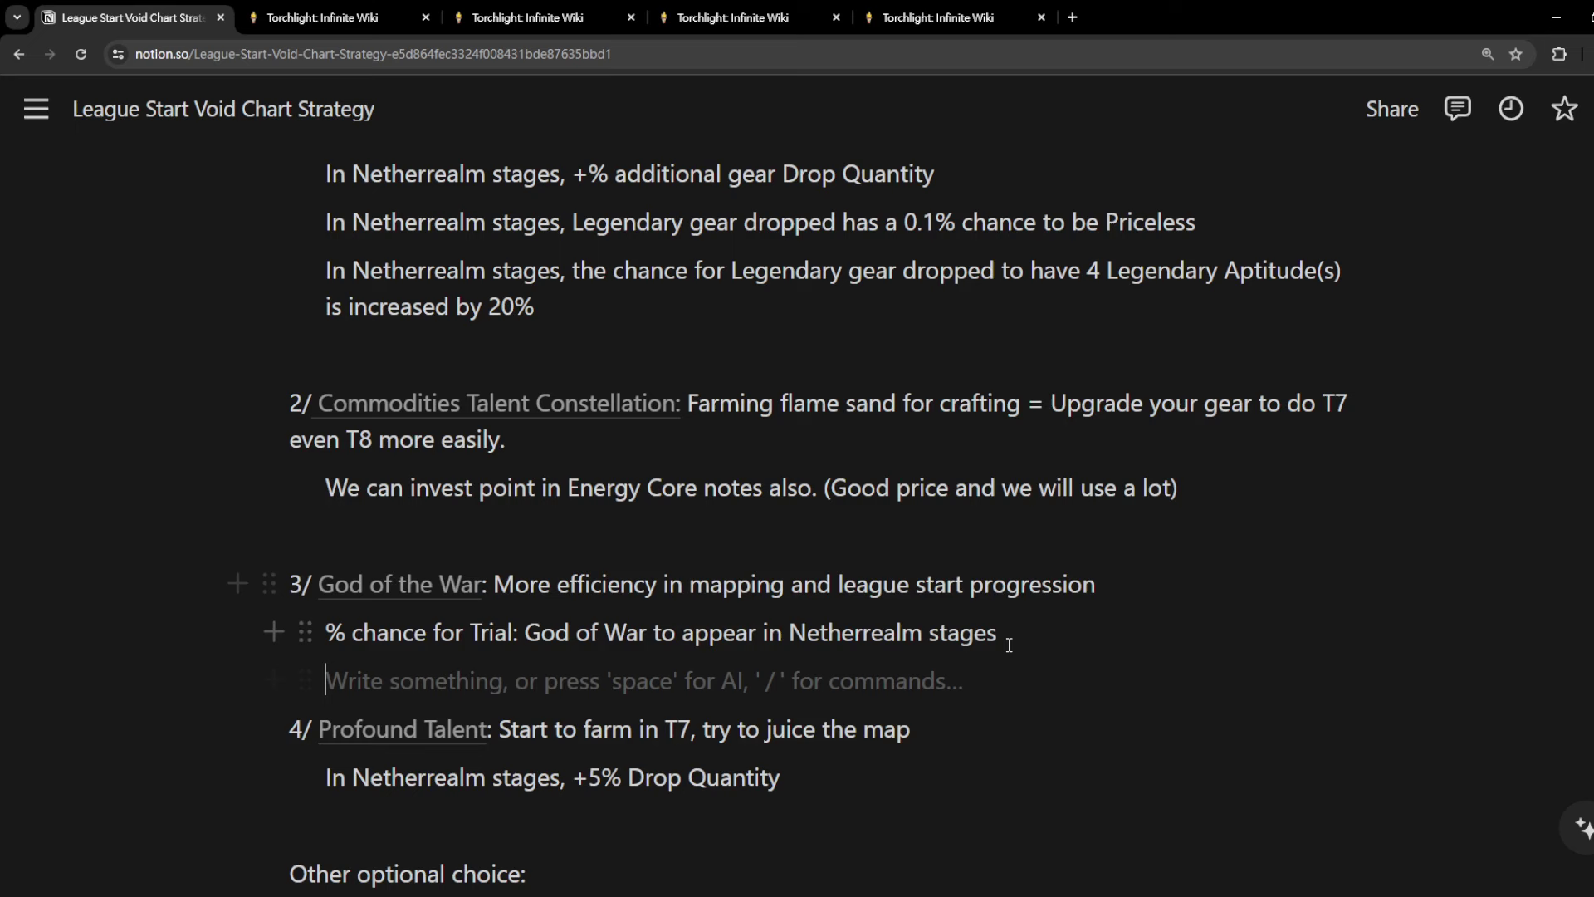
left_click(871, 631)
Inspect a War Talent micro node's +3% Trial: God of War chance
left_click(321, 17)
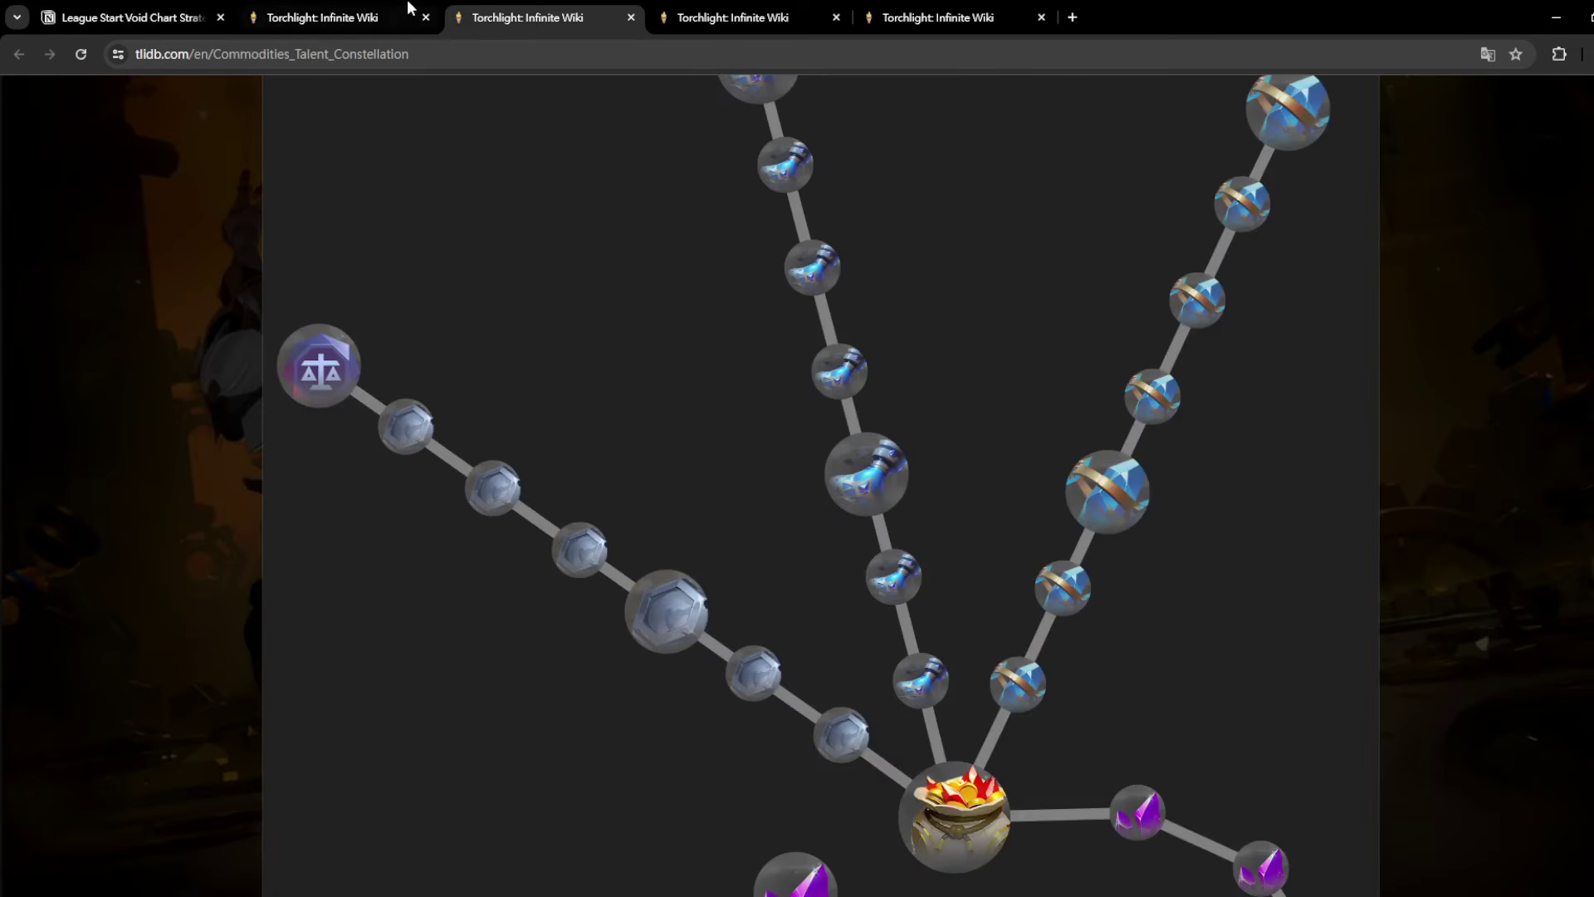
scroll(798, 499, "up", 5)
left_click(543, 657)
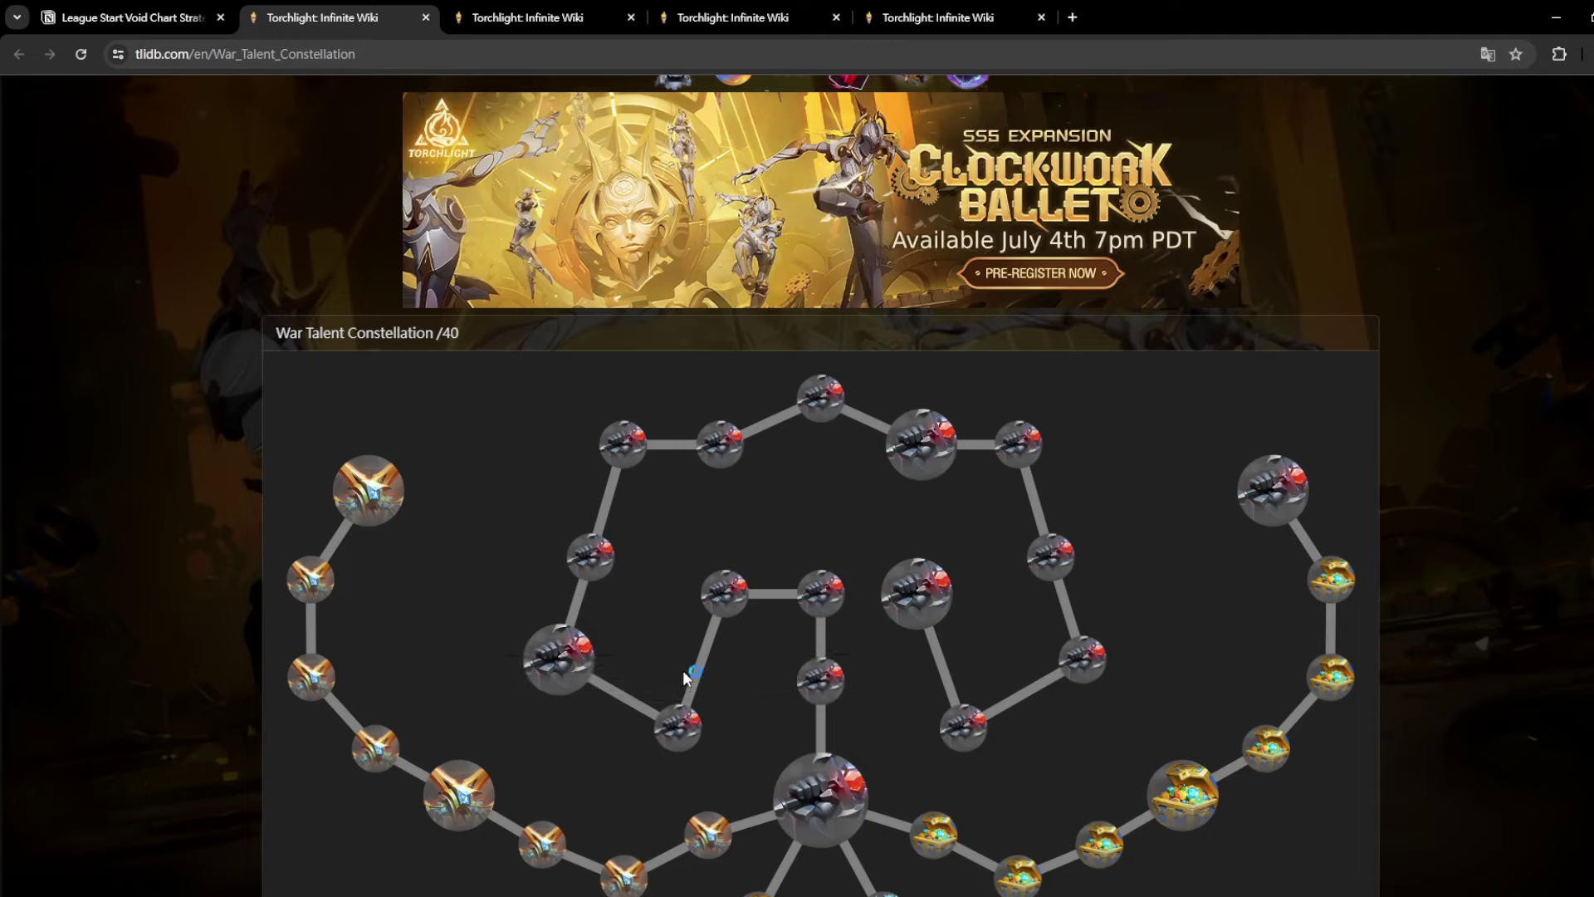
mouse_move(920, 441)
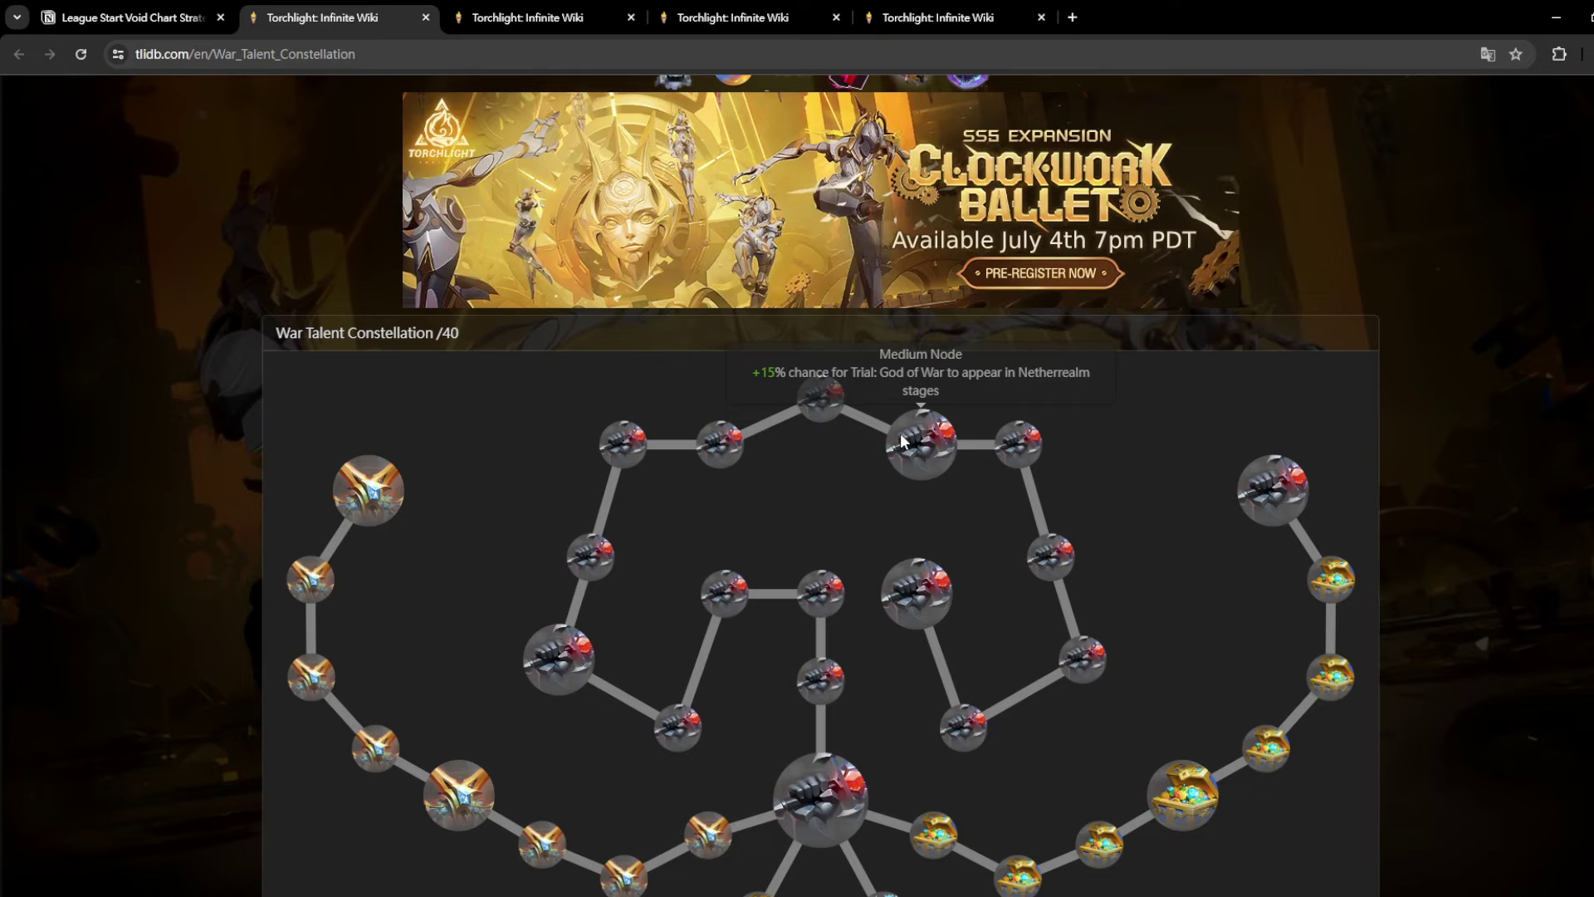
Check the medium node's +15% Trial chance, then open Profound Talent from the notes
left_click(924, 451)
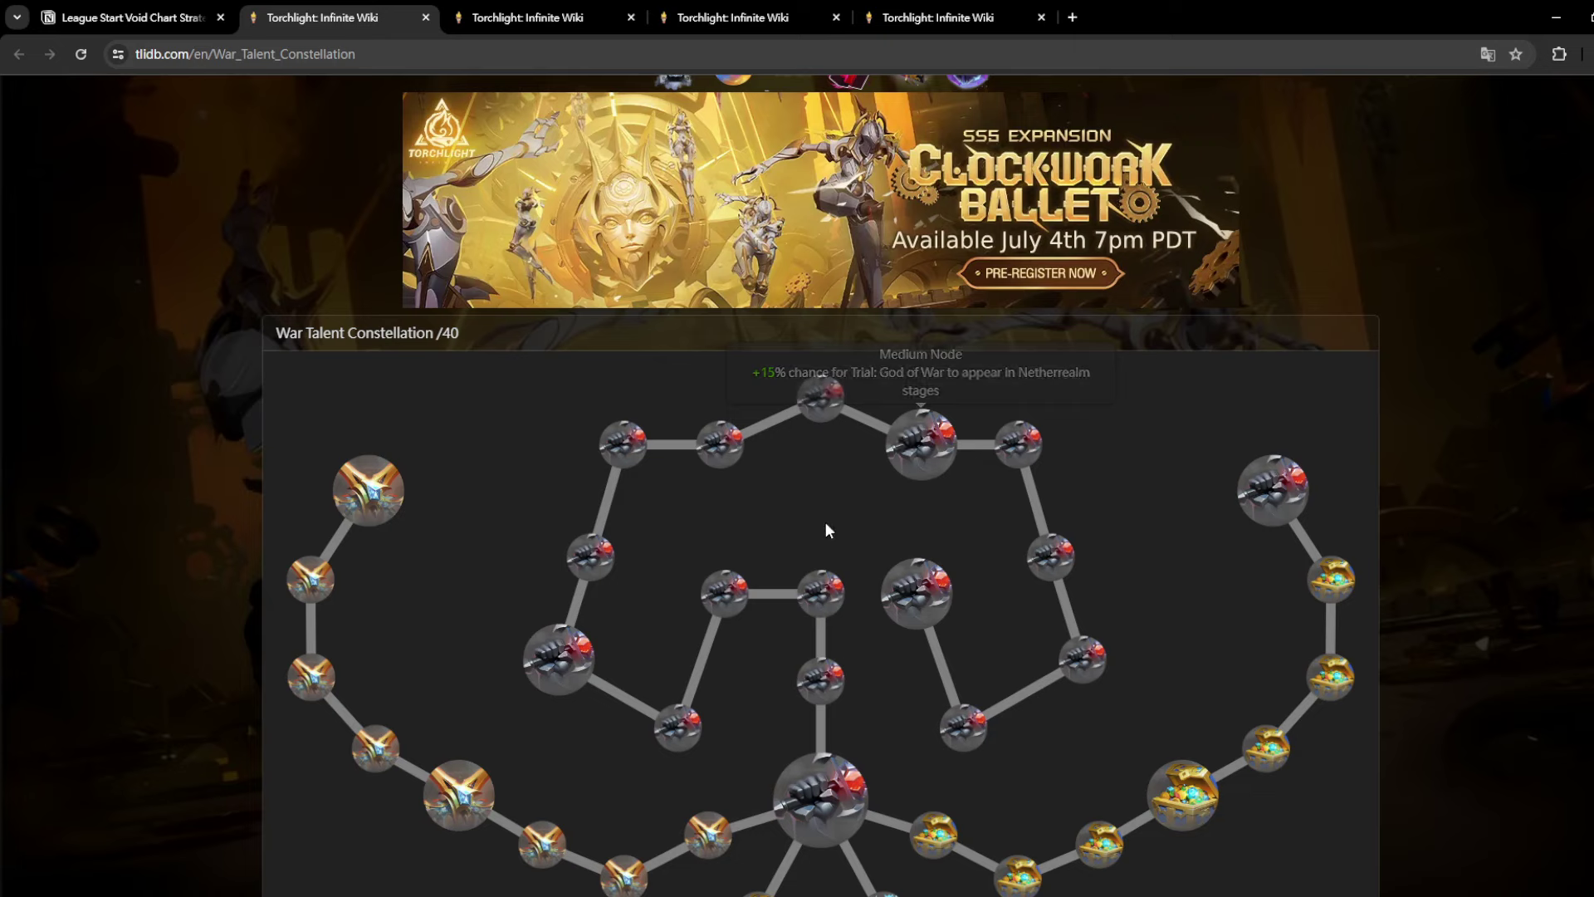
left_click(116, 17)
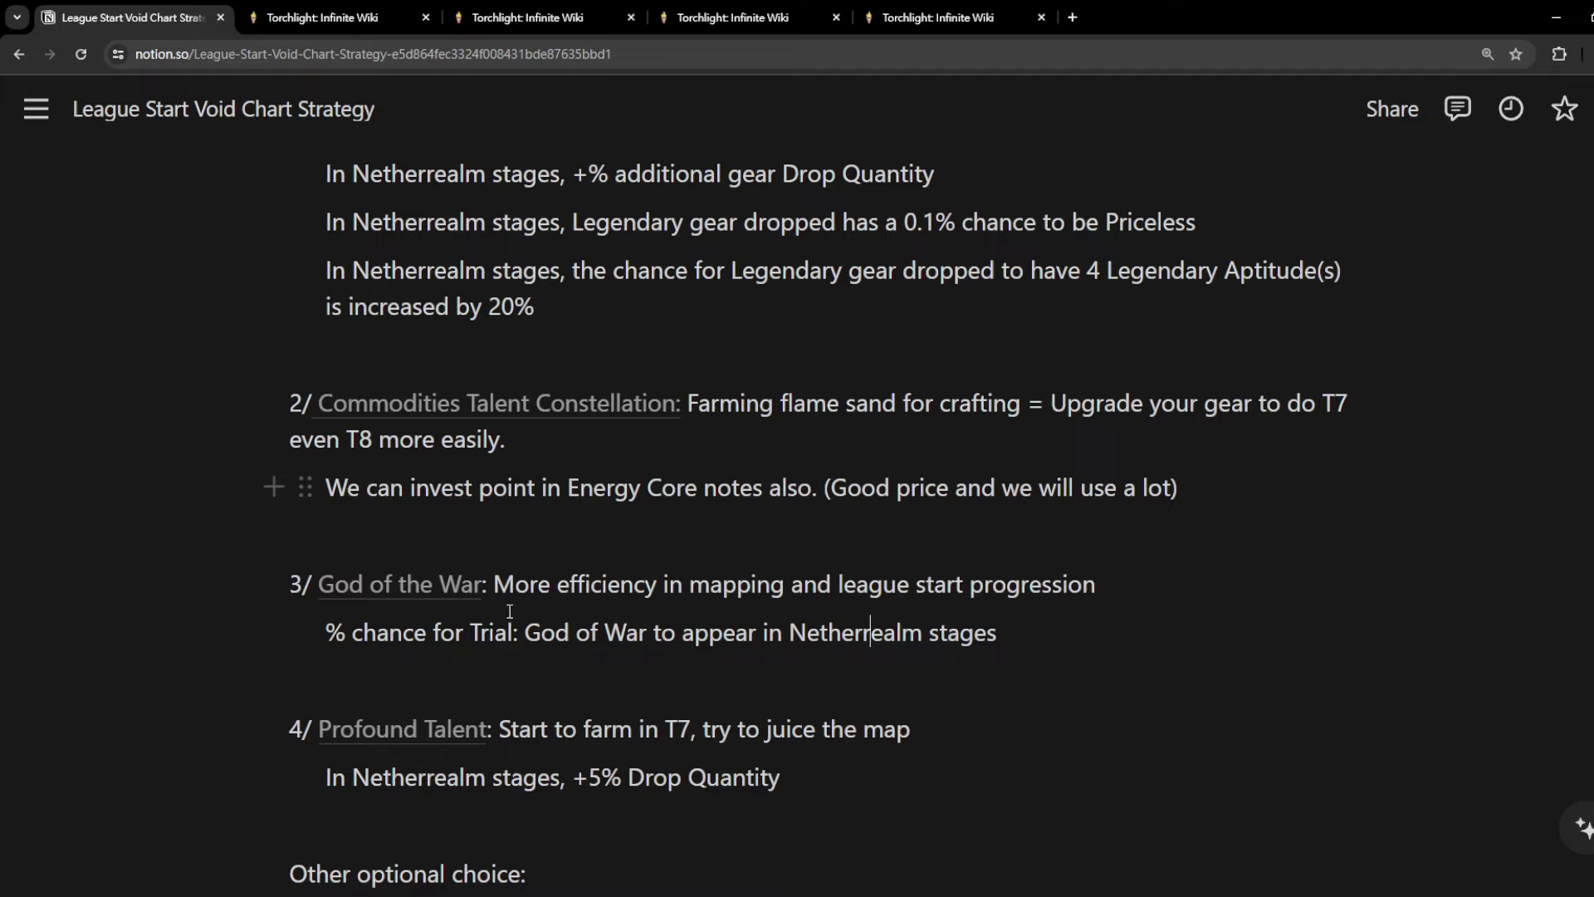
scroll(300, 499, "down", 2)
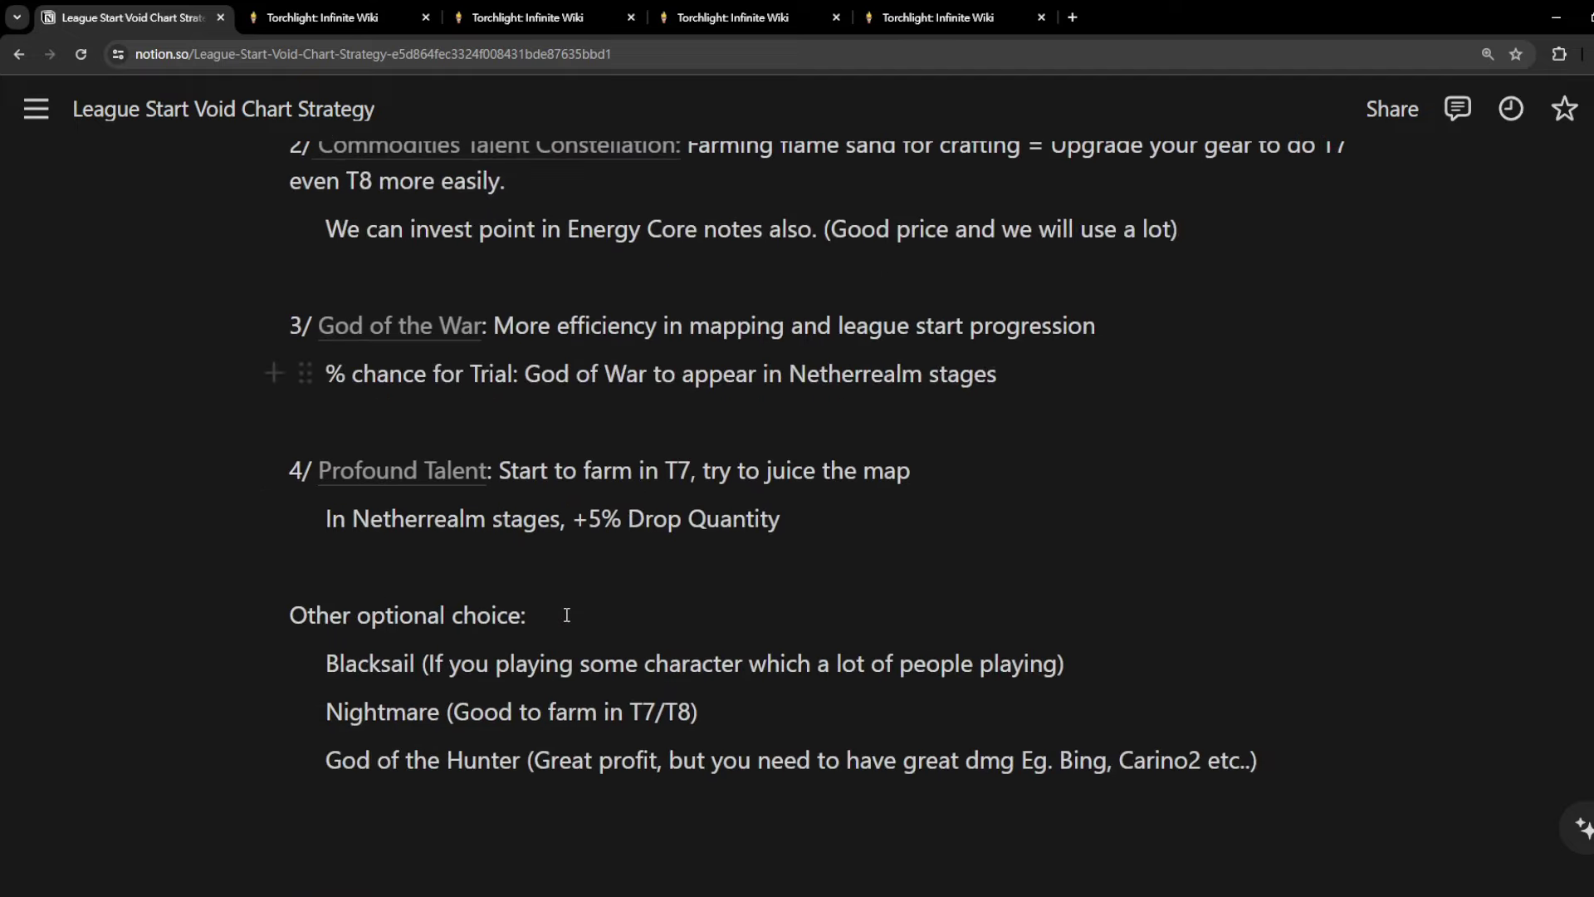
left_click(410, 486)
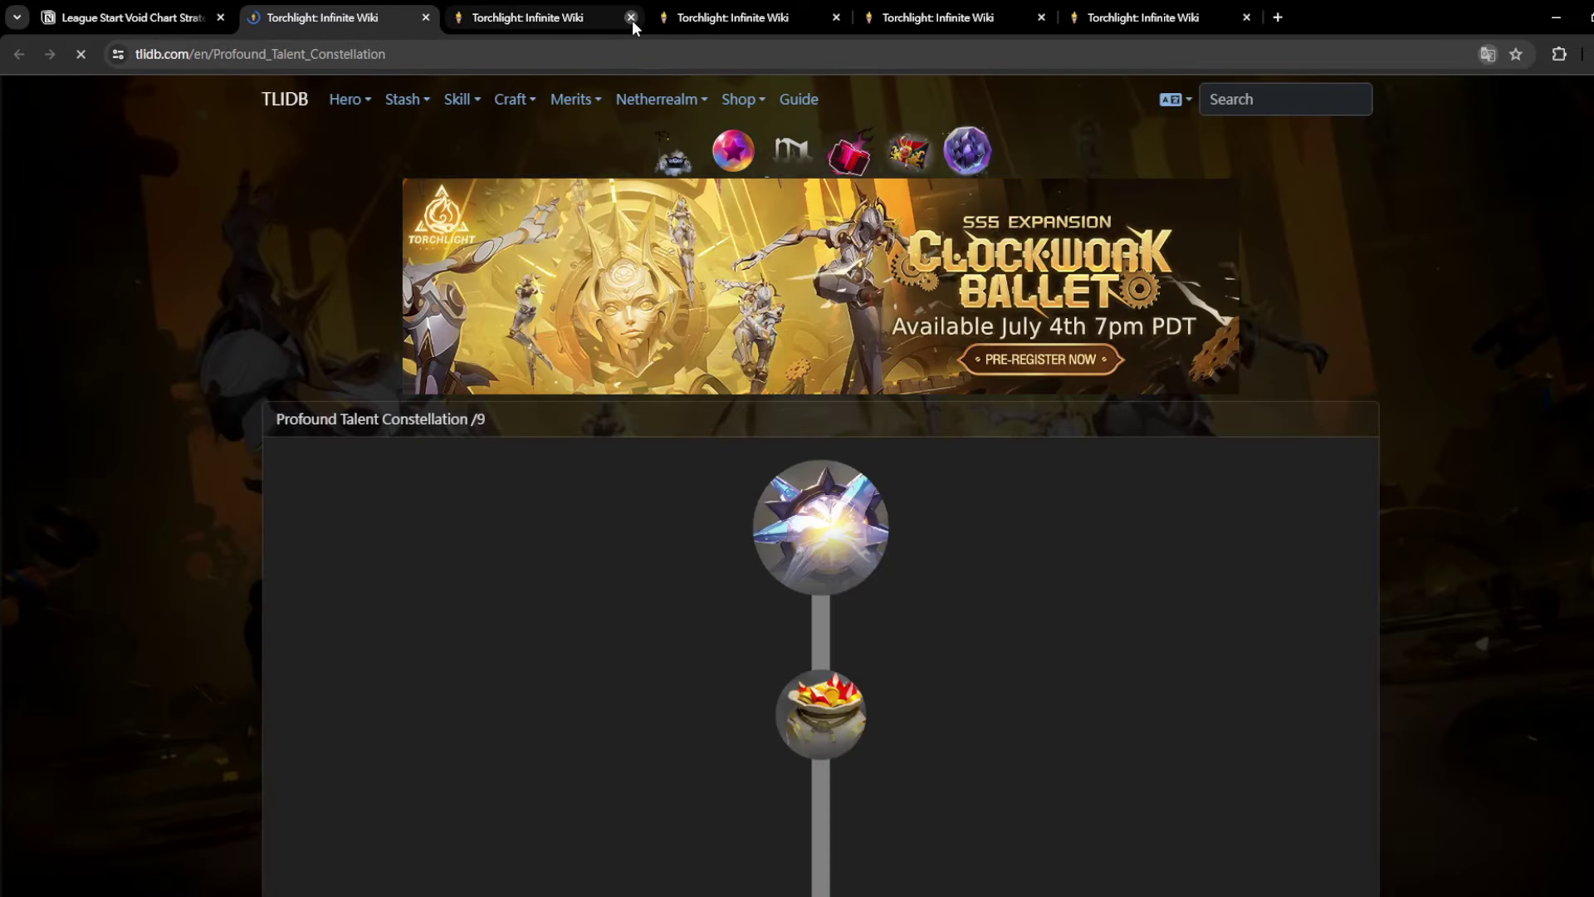
Close the extra wiki tabs and return to the Profound Talent +5% Drop Quantity notes
left_click(631, 20)
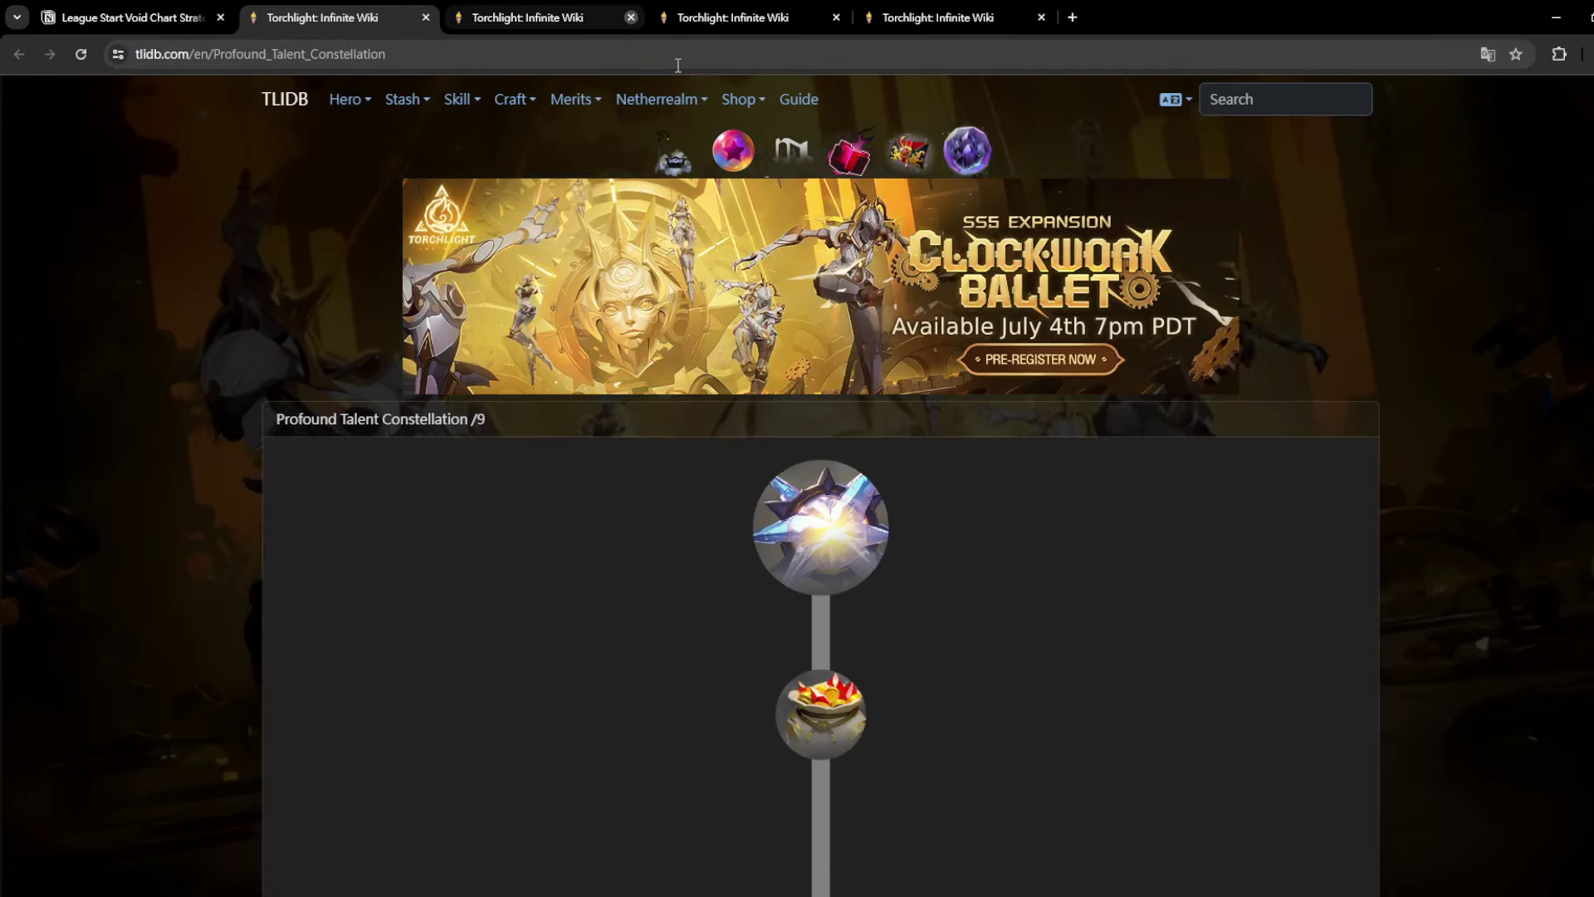
scroll(1022, 594, "down", 2)
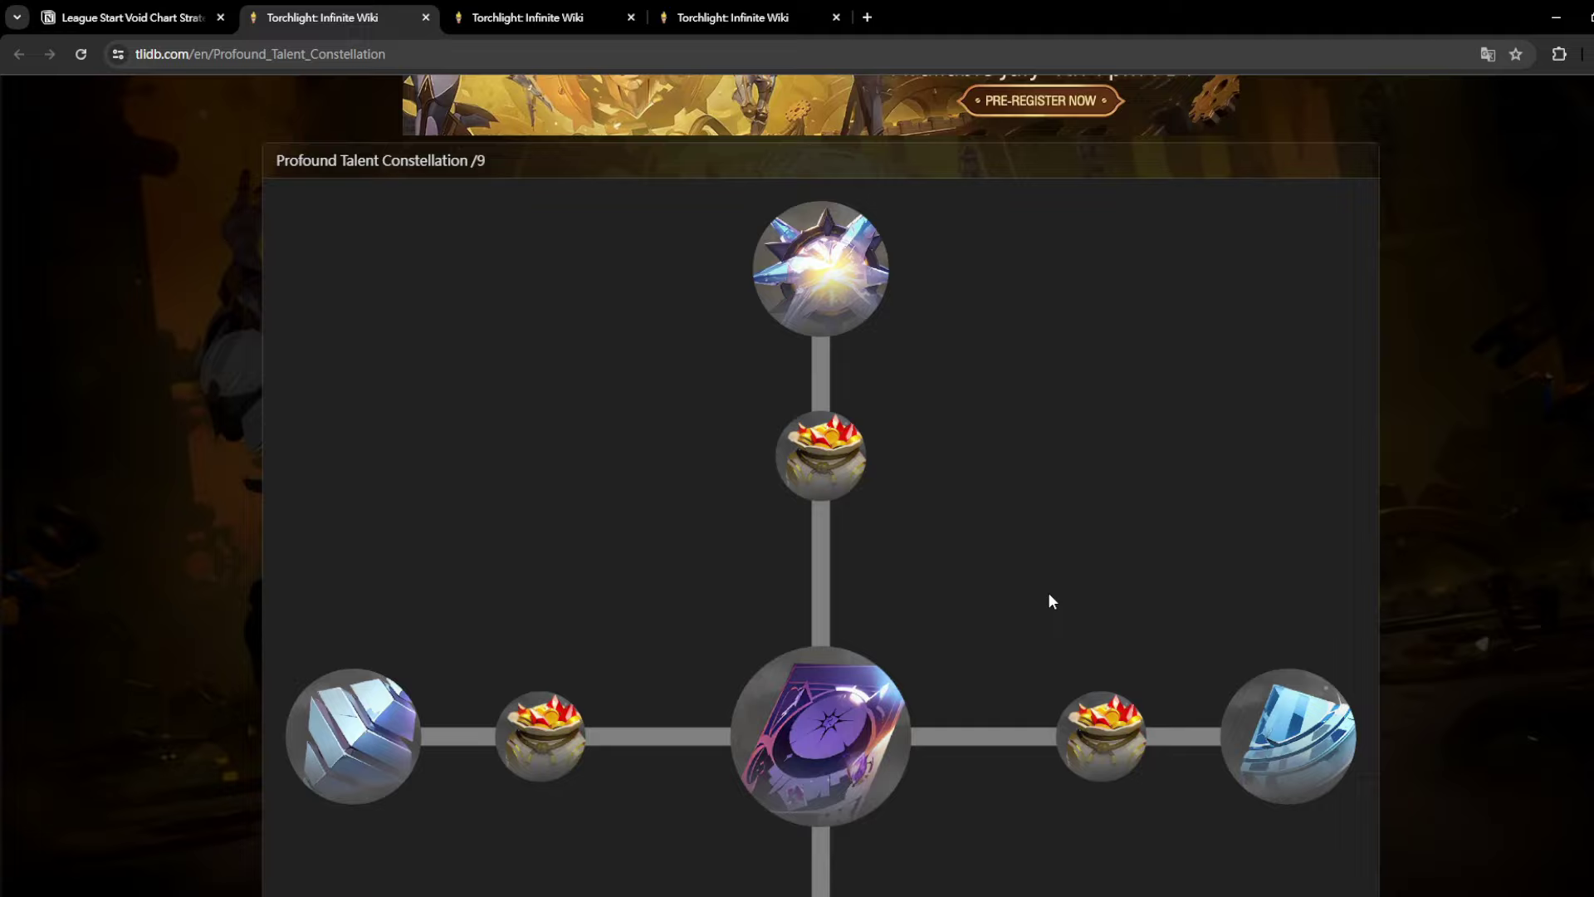
scroll(1048, 600, "down", 2)
scroll(975, 743, "down", 2)
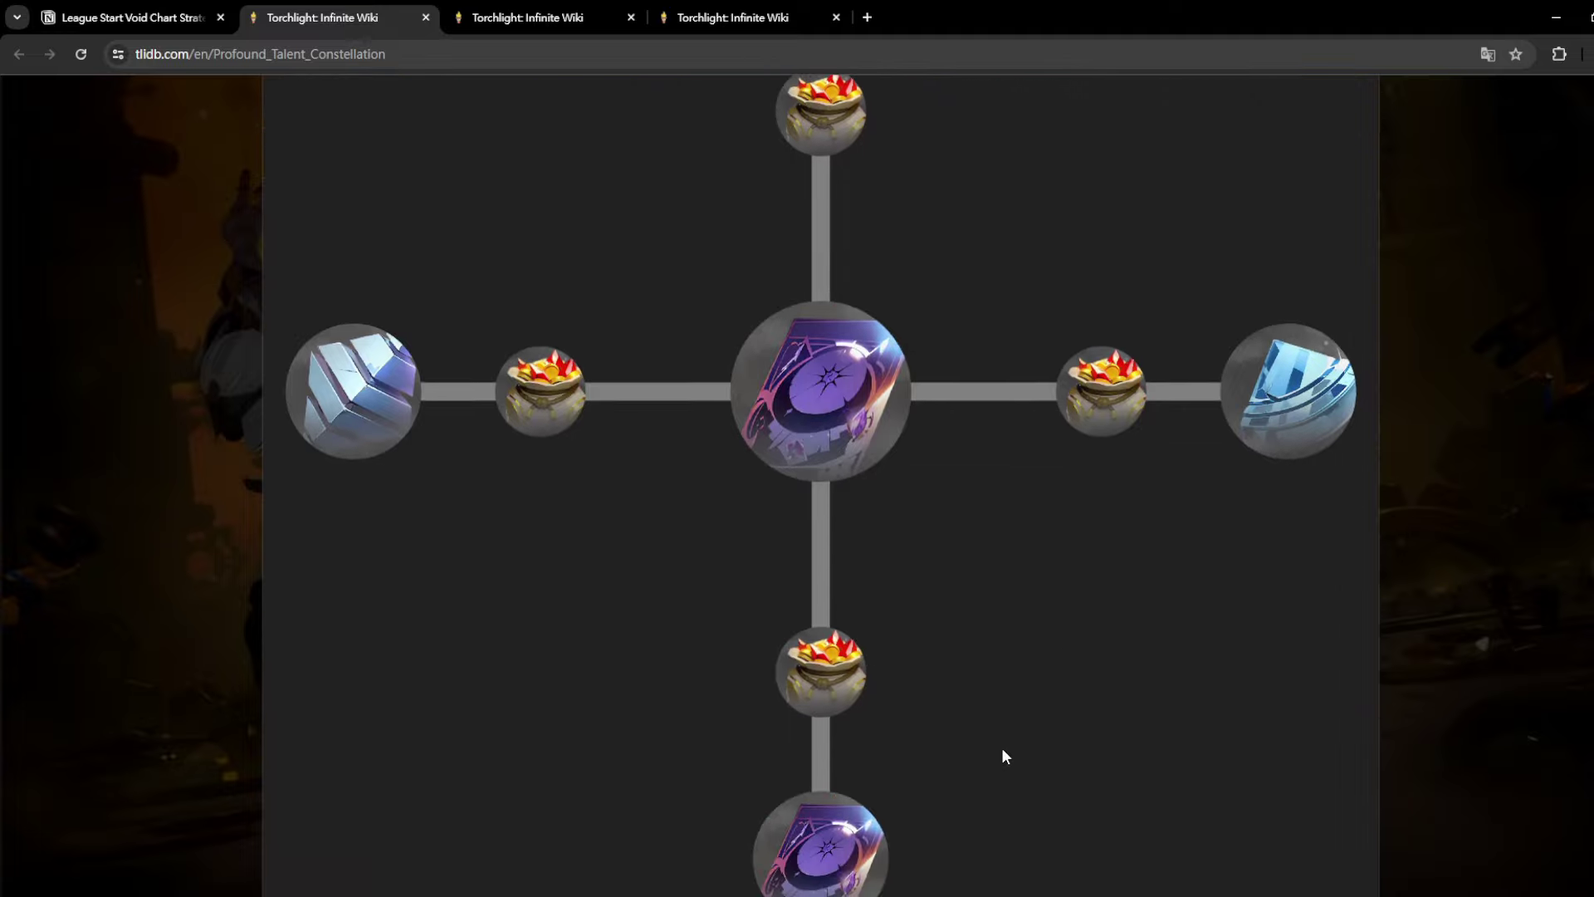
scroll(1002, 729, "up", 1)
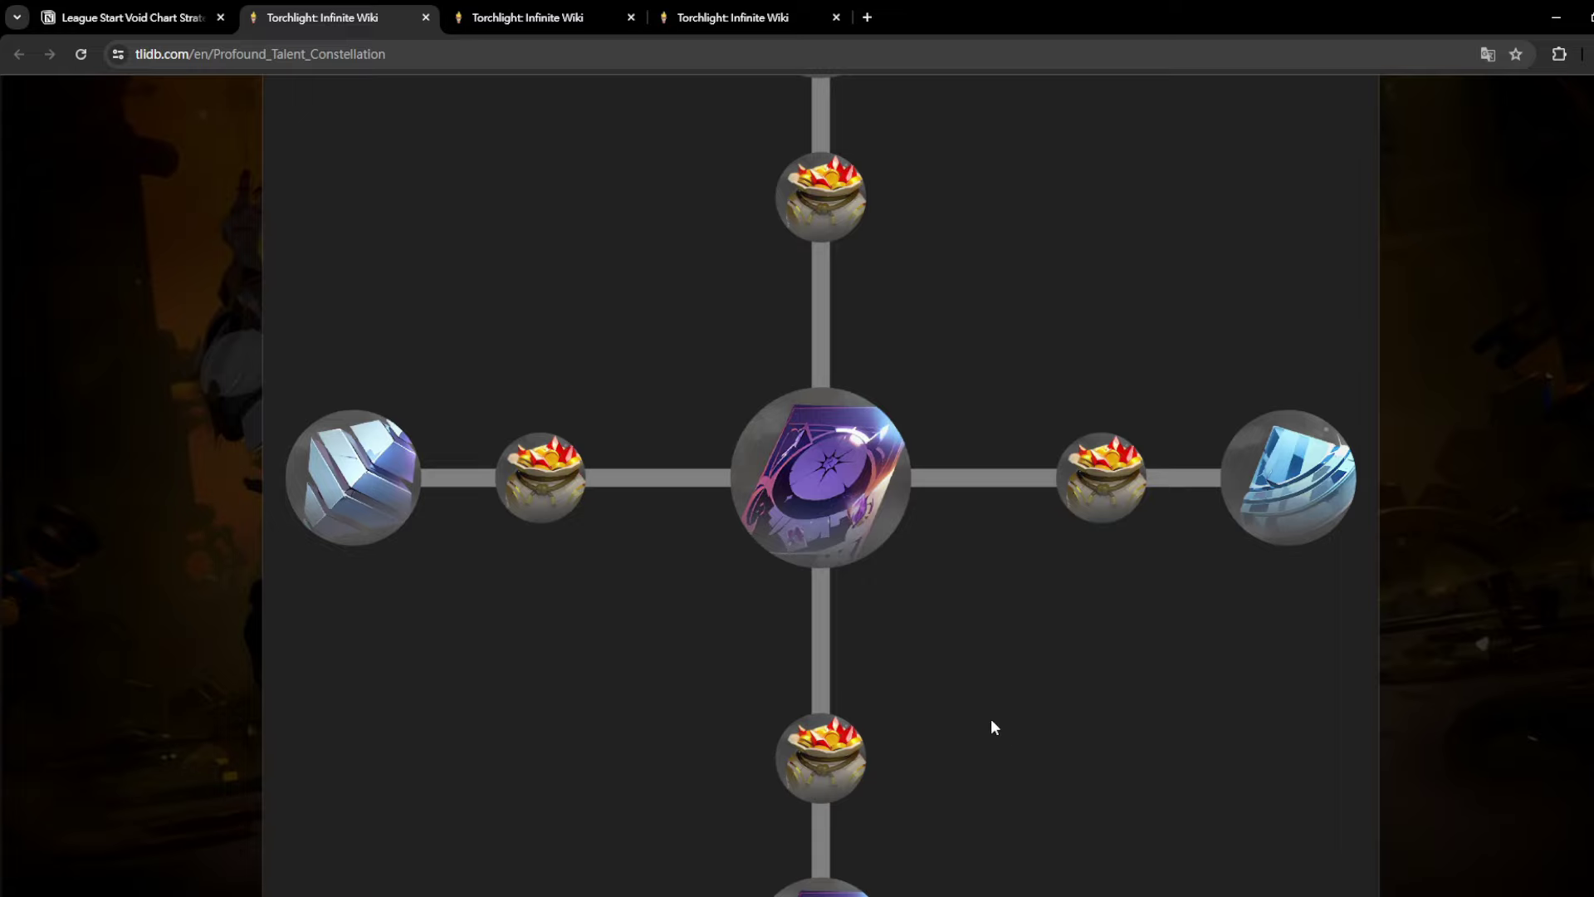
left_click(125, 17)
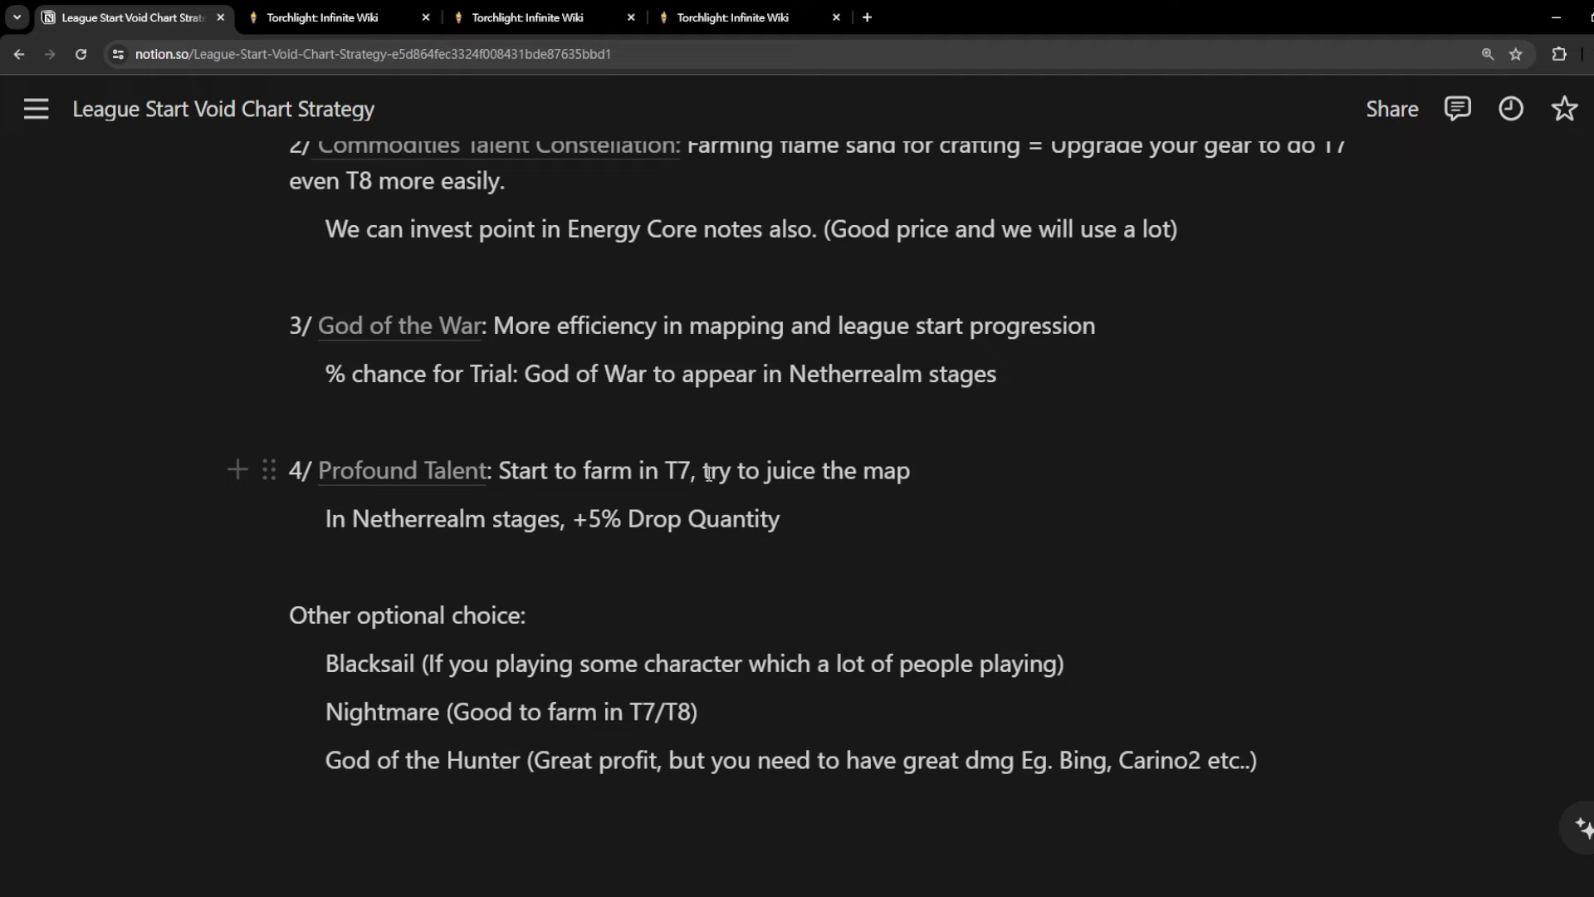
Highlight 'try to juice the map' and check the Profound Talent +5% Drop Quantity micro node
left_click_drag(707, 471, 910, 471)
left_click(374, 566)
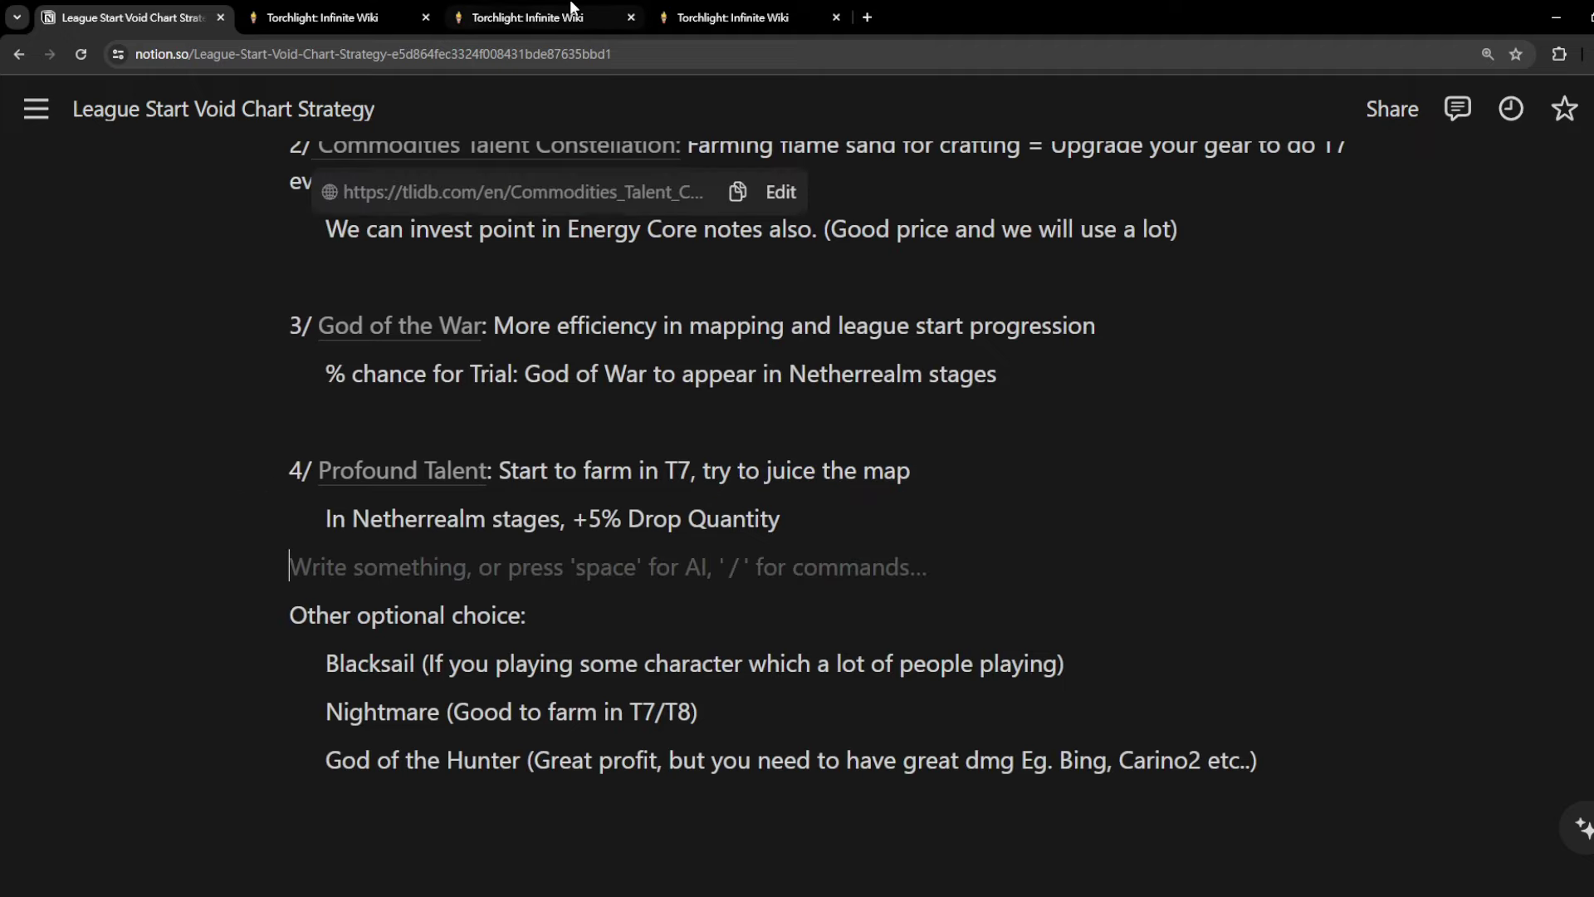
left_click(321, 16)
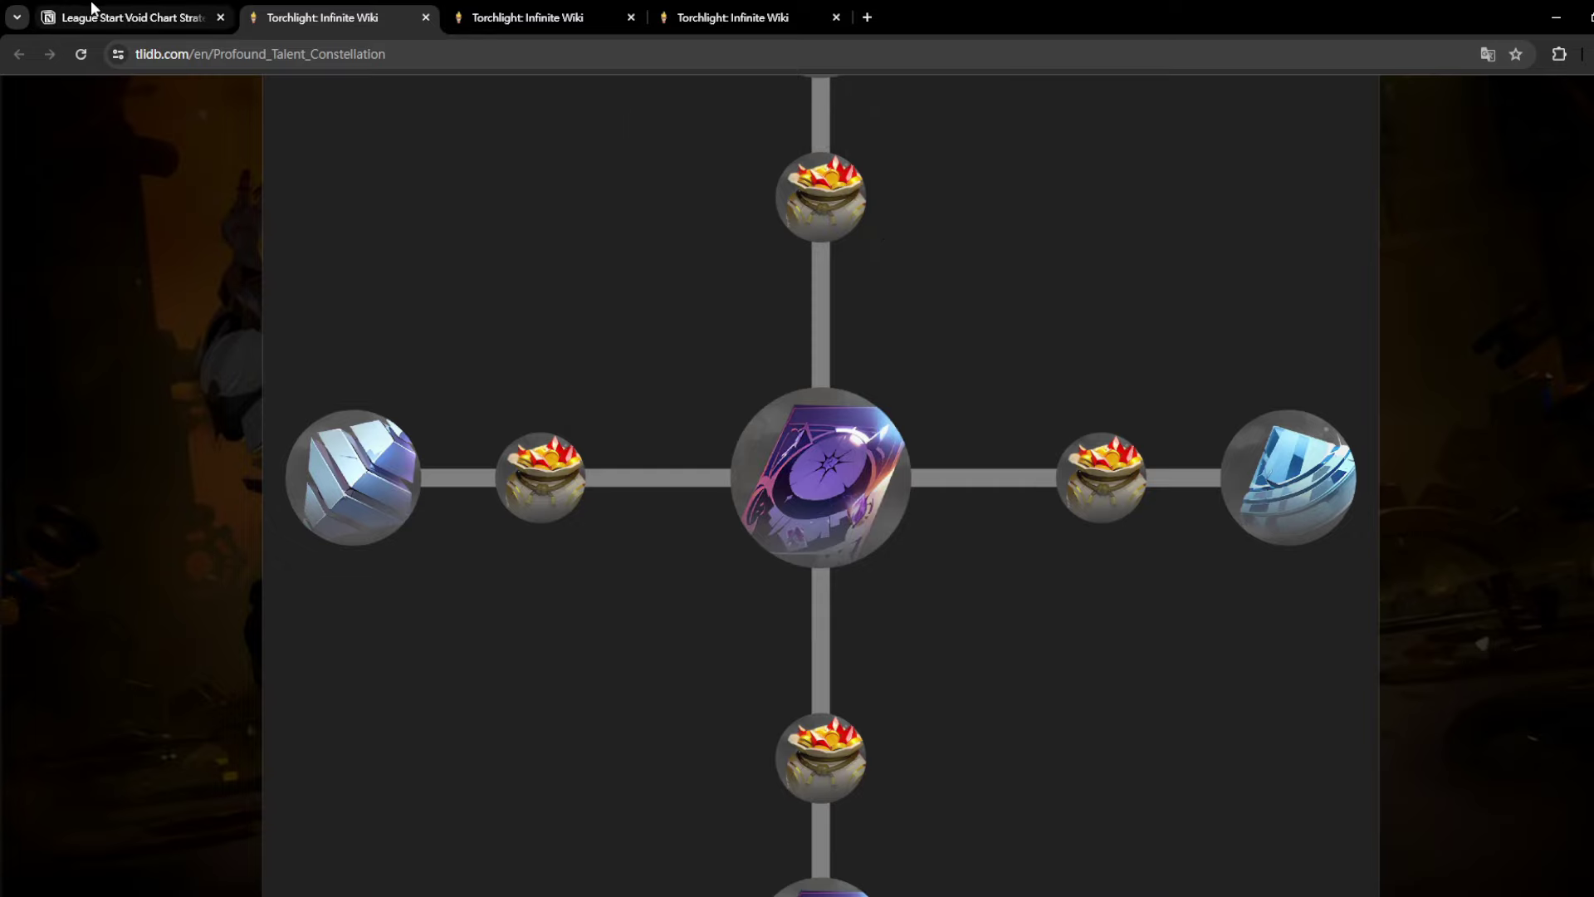
Back in the notes, highlight the 'Other optional choice' heading
left_click(94, 17)
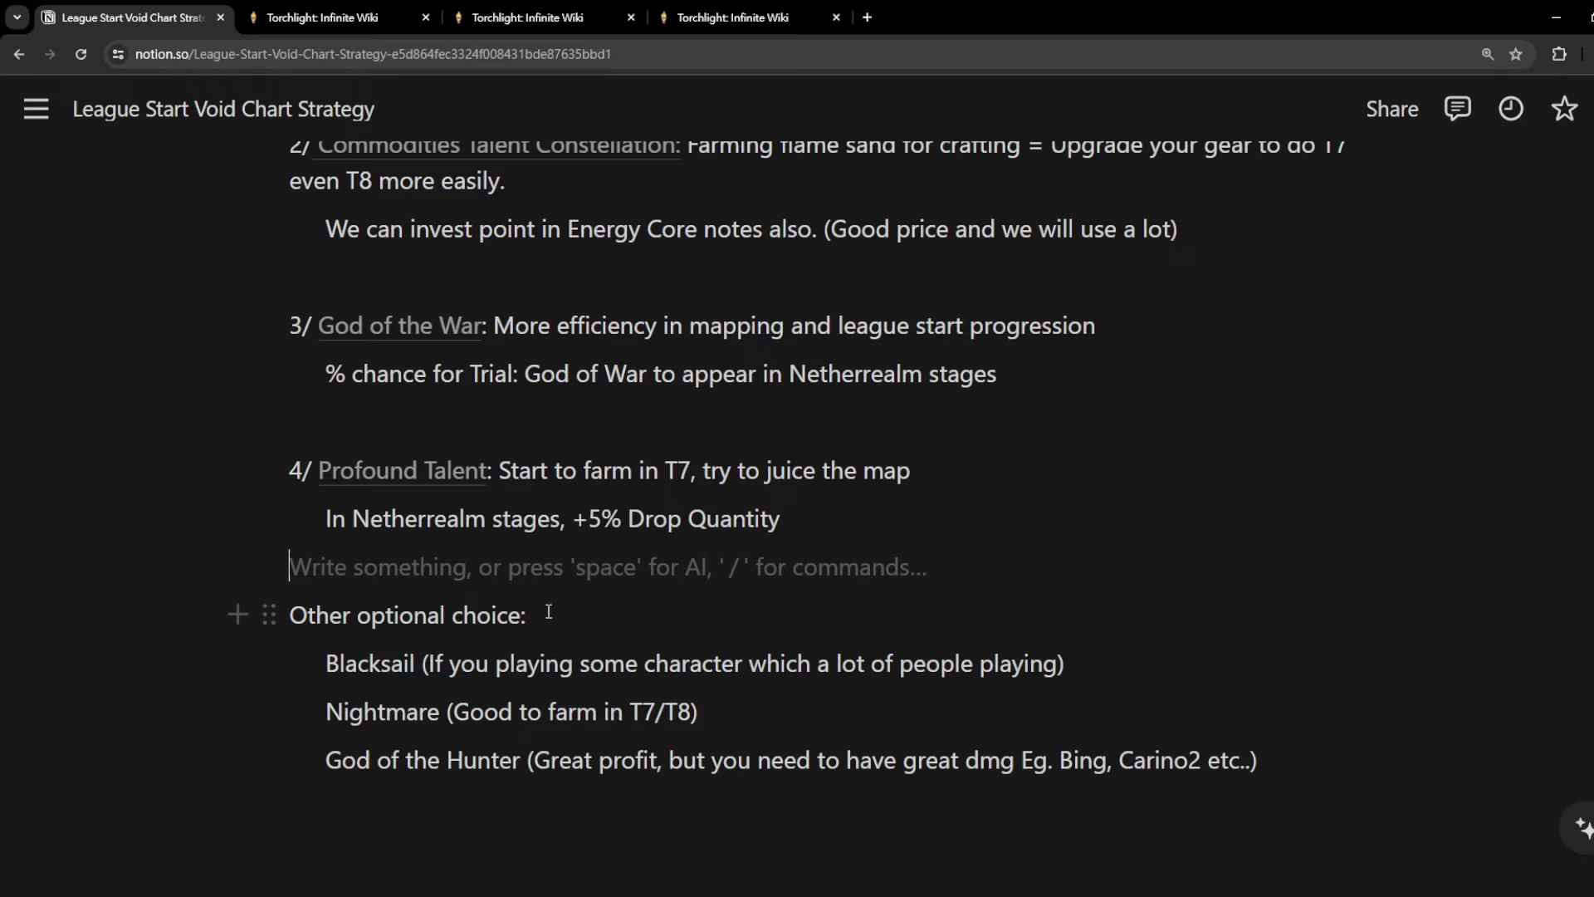
left_click_drag(548, 617, 308, 616)
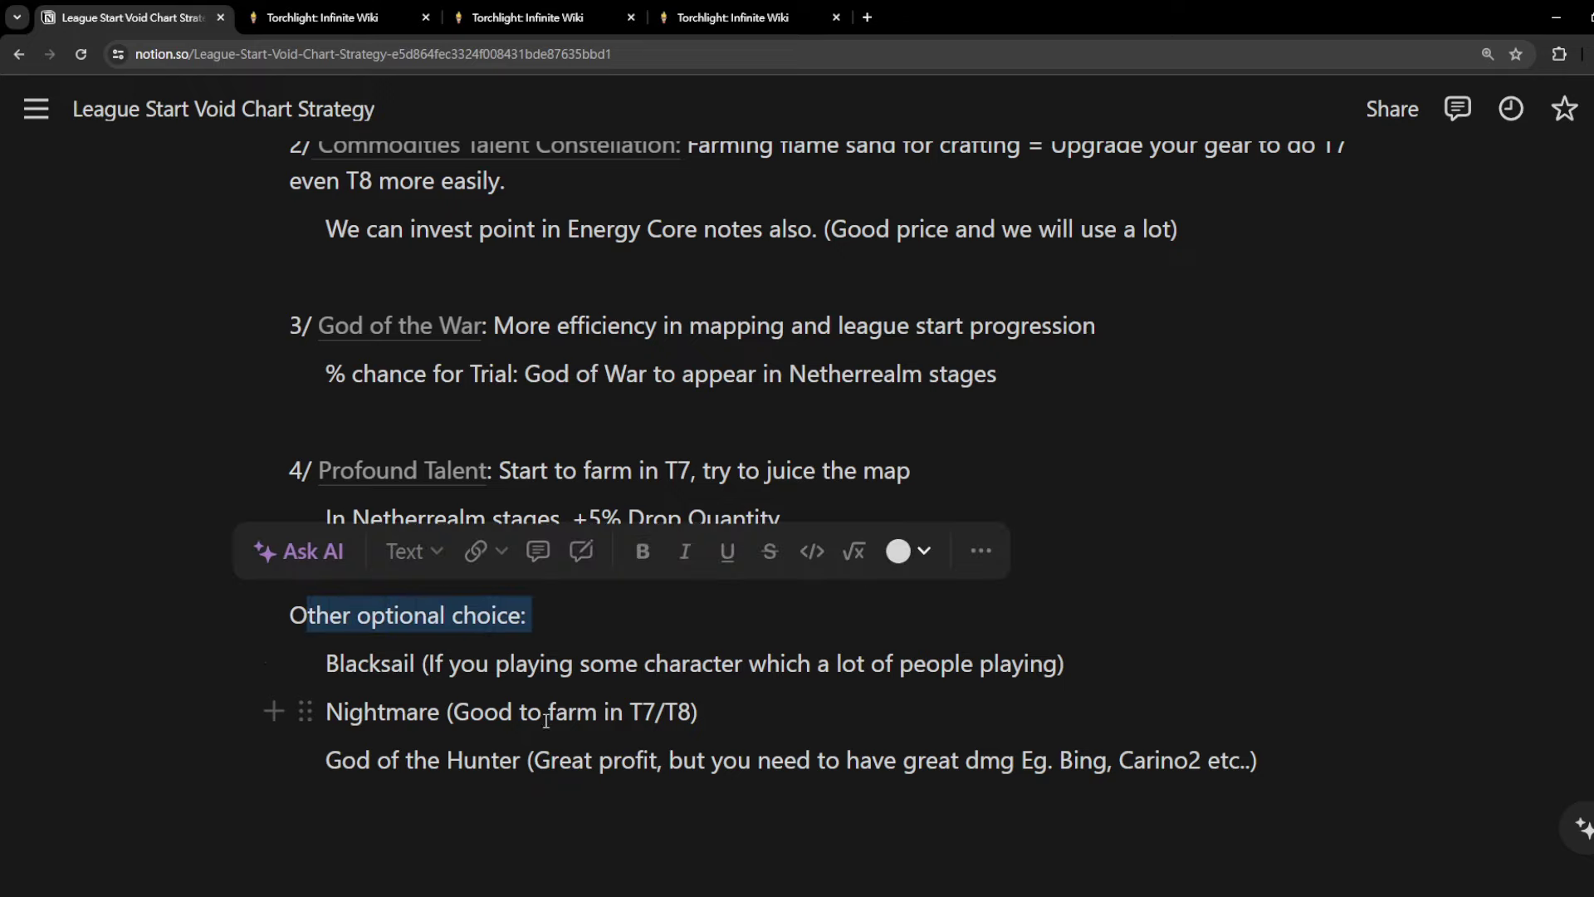
left_click(730, 637)
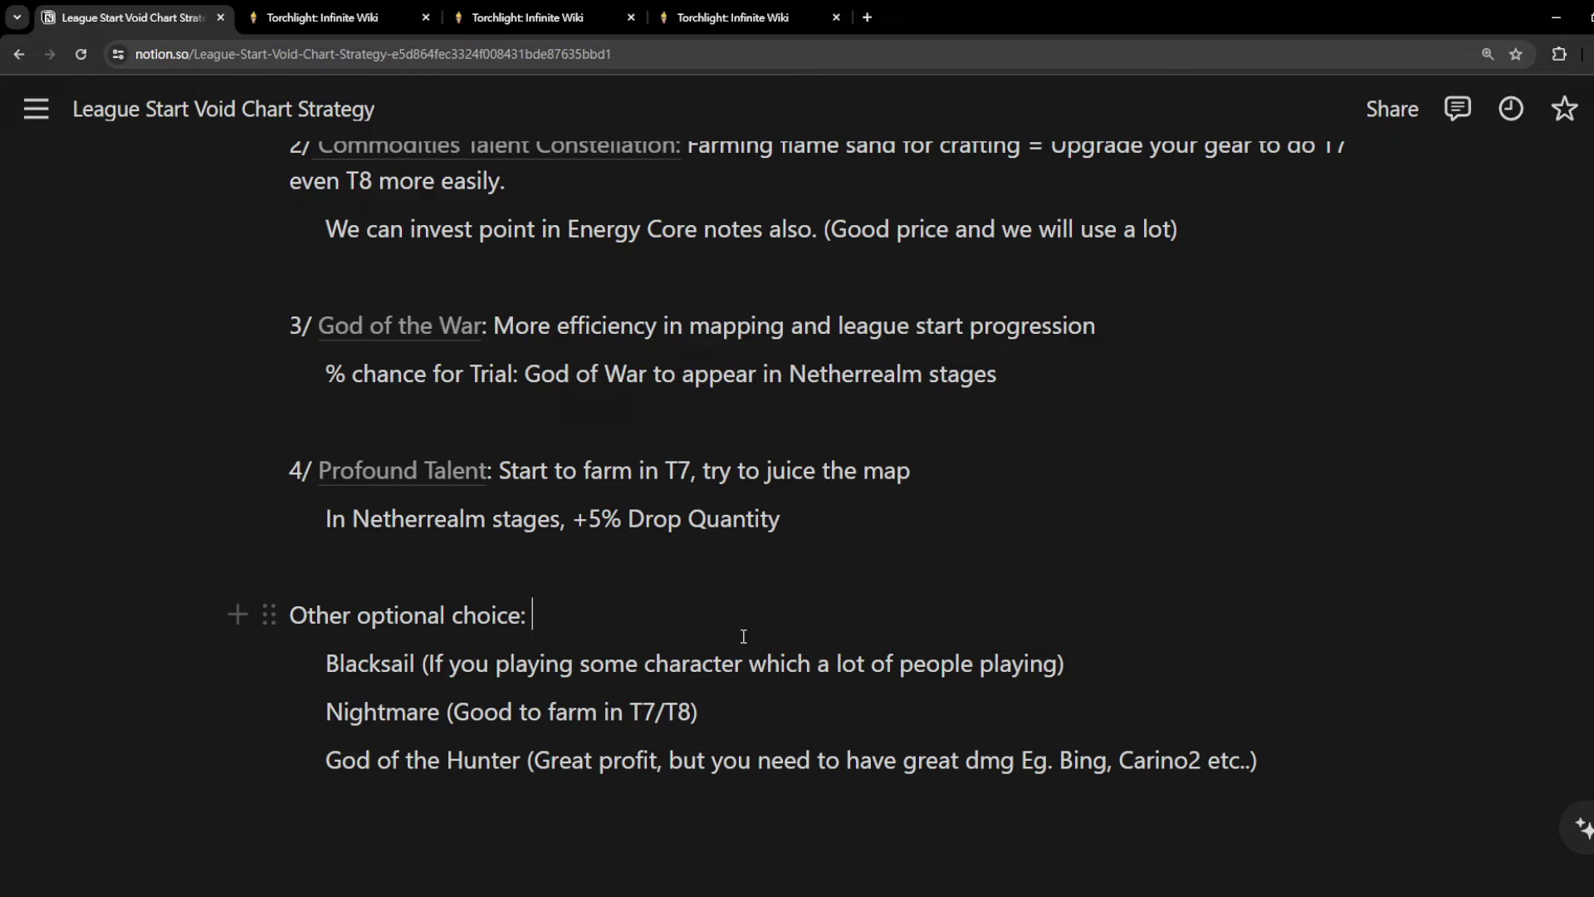
scroll(747, 498, "up", 8)
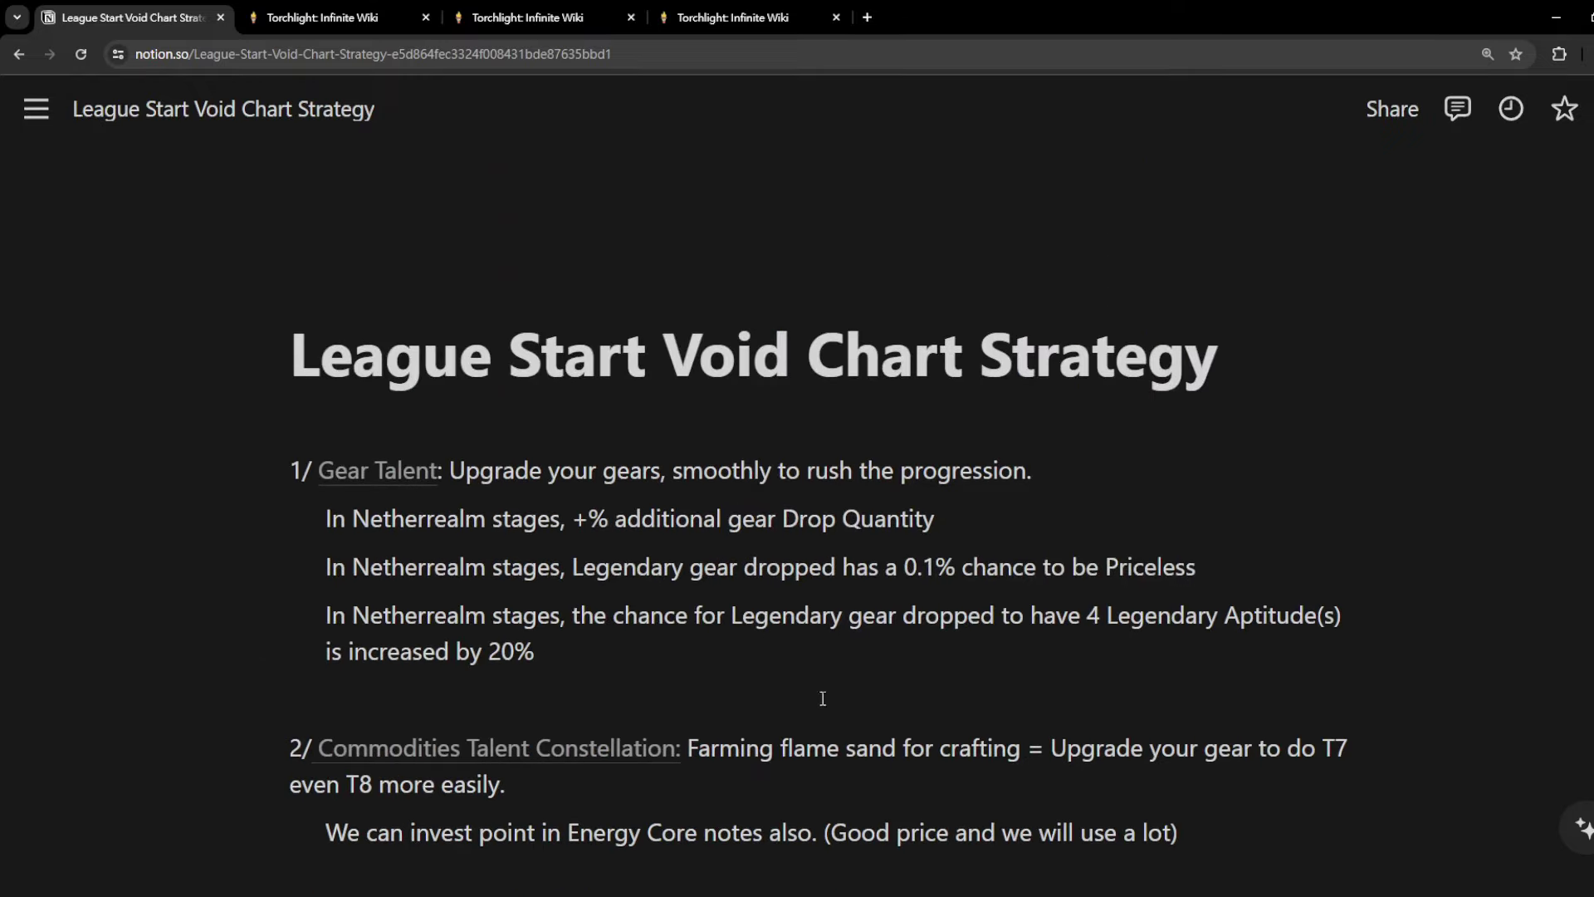
left_click_drag(667, 359, 772, 362)
scroll(748, 498, "down", 5)
scroll(748, 498, "down", 3)
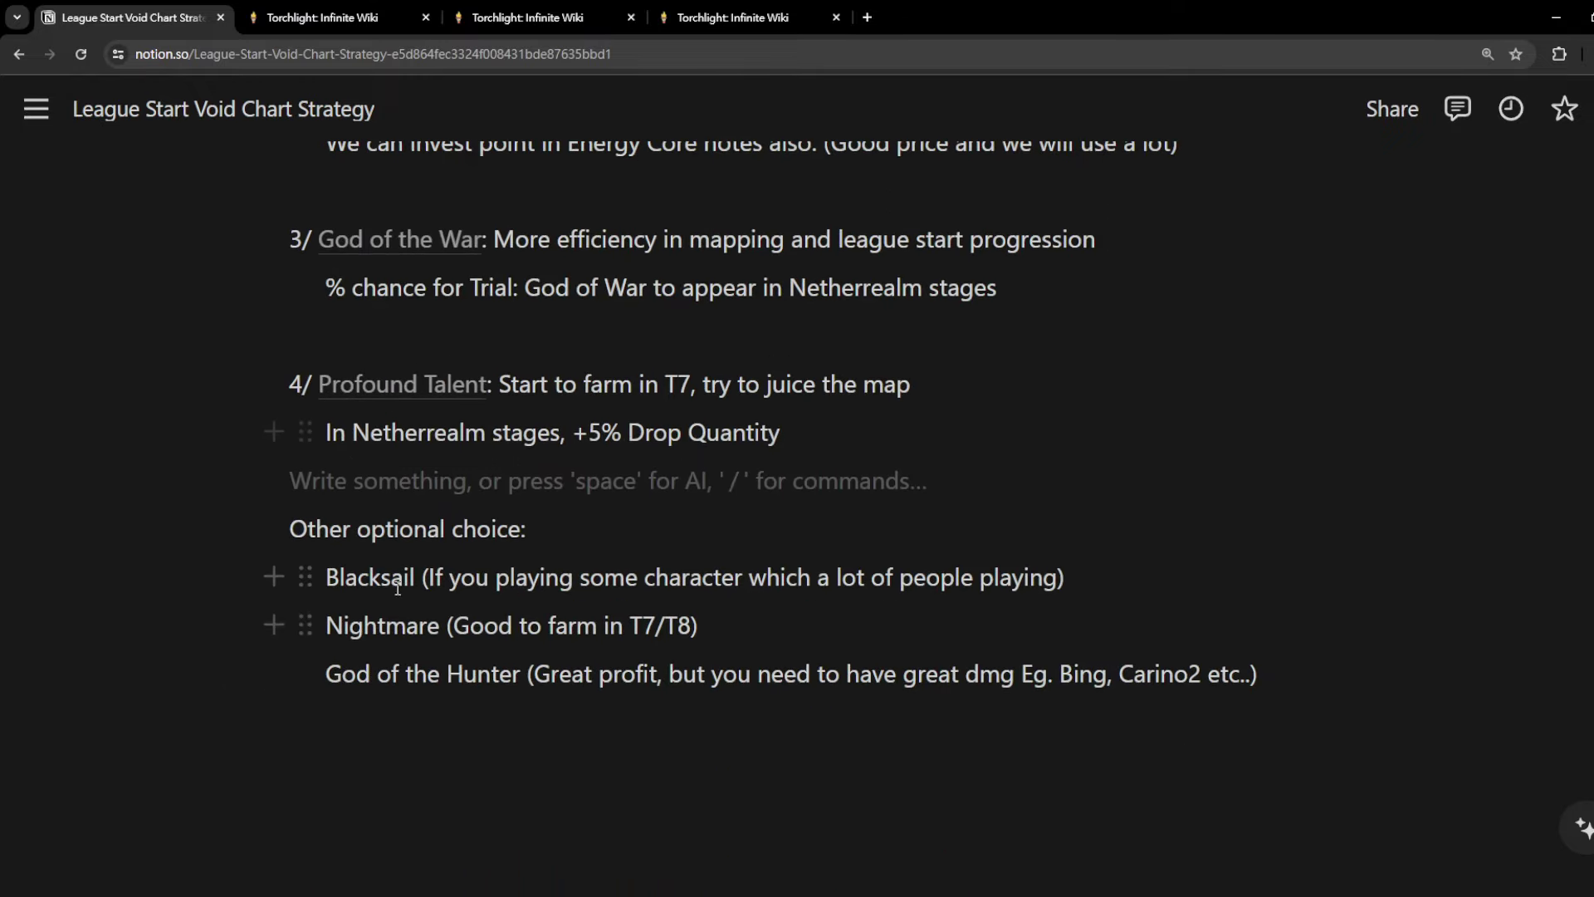
left_click_drag(328, 578, 414, 577)
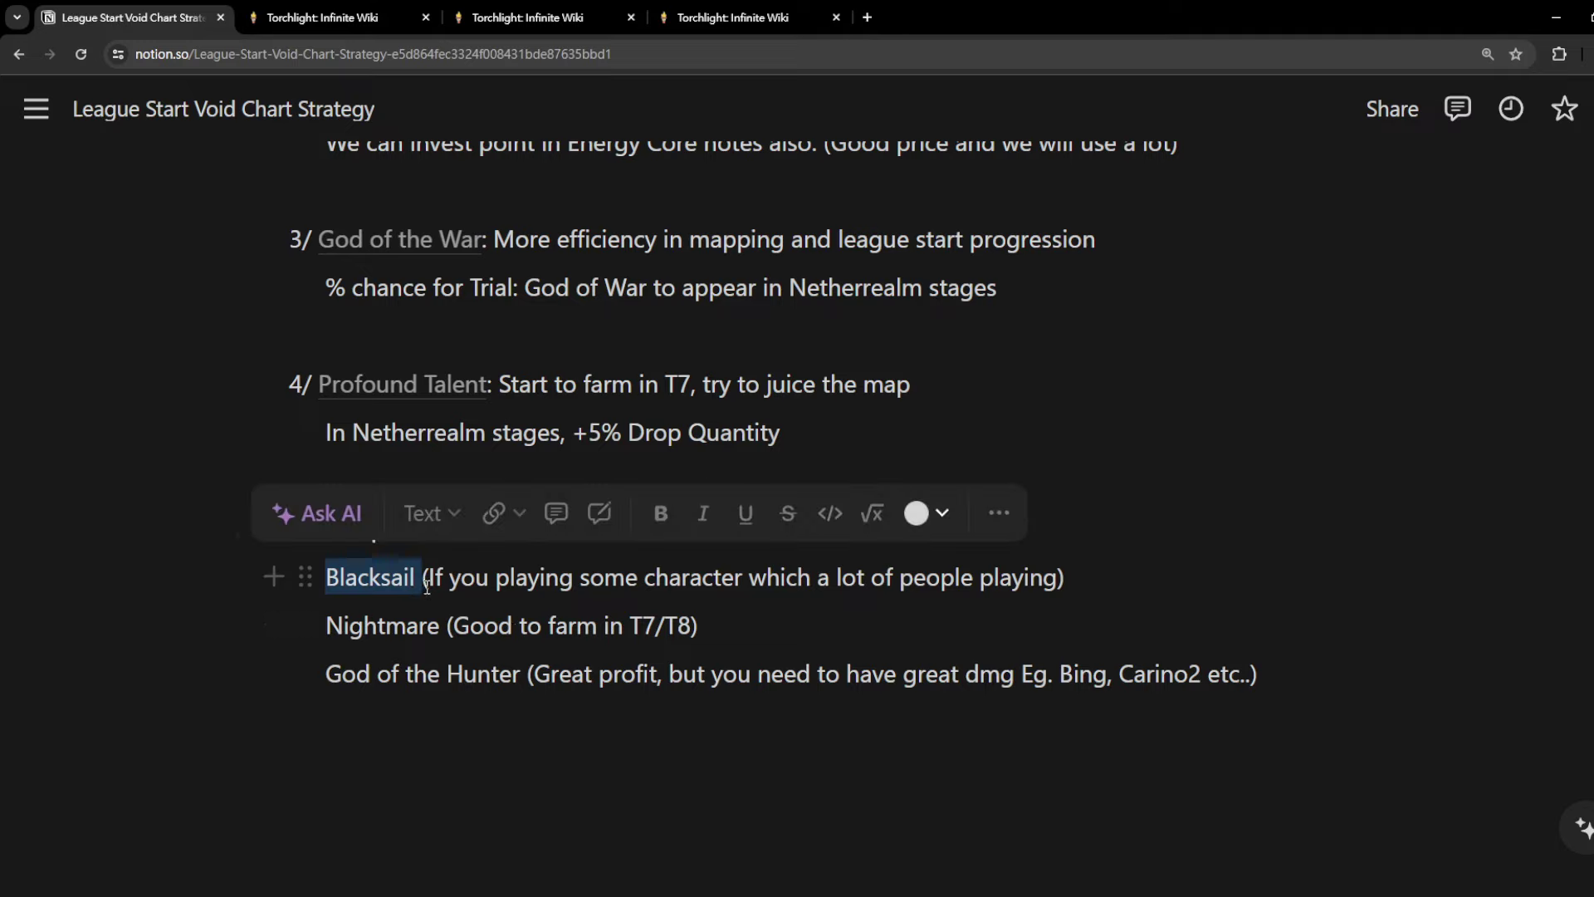
left_click(526, 576)
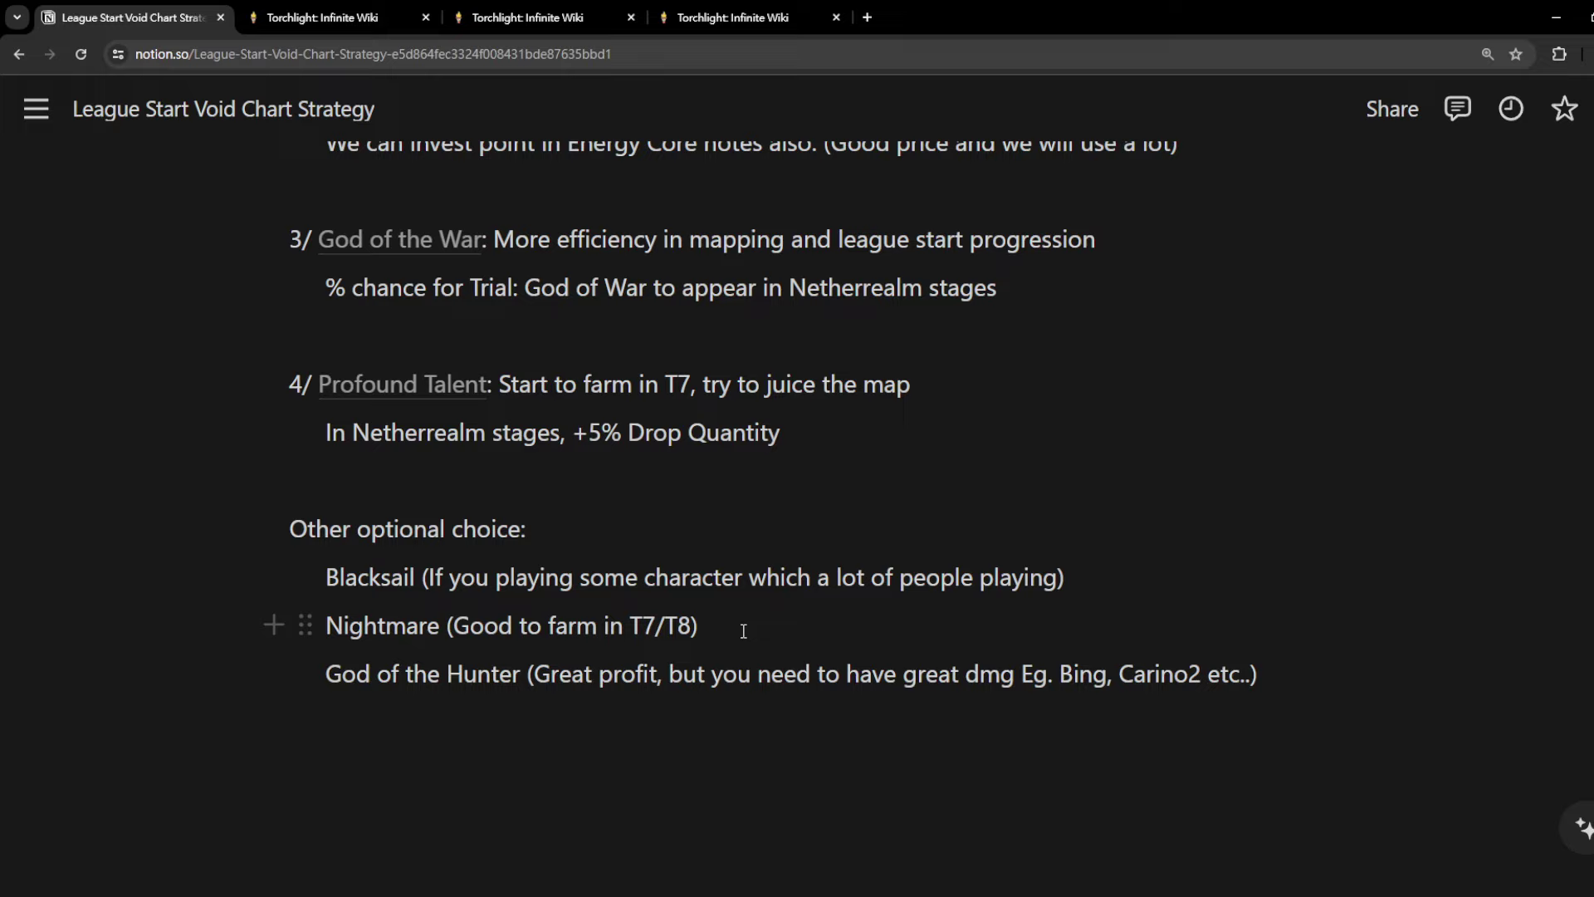
left_click_drag(326, 626, 444, 637)
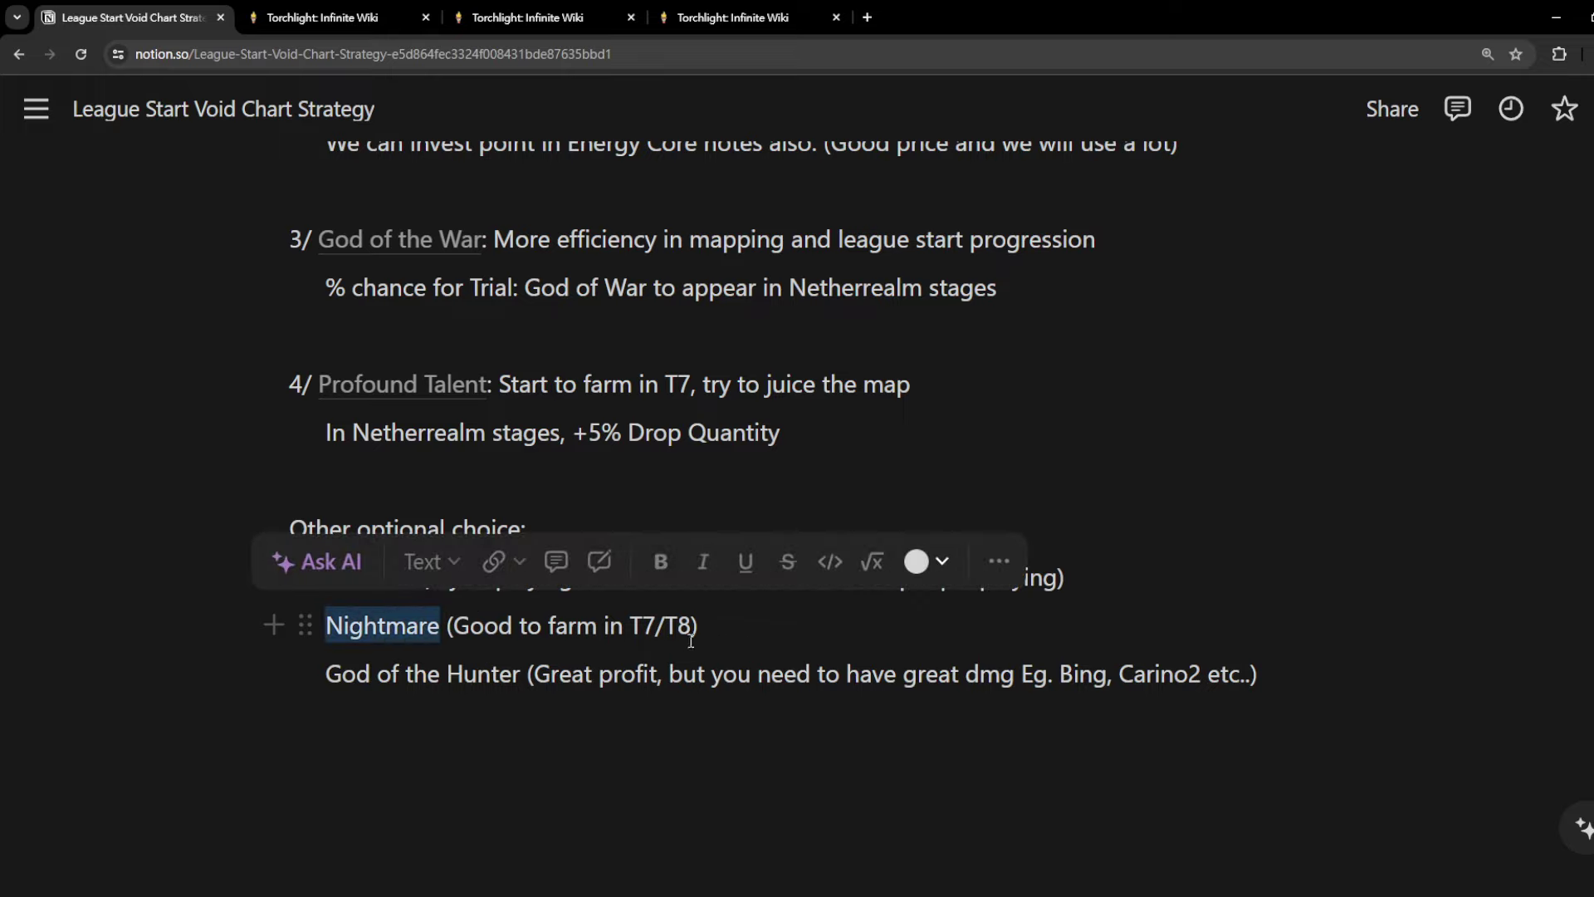
left_click_drag(632, 632, 698, 632)
left_click(783, 635)
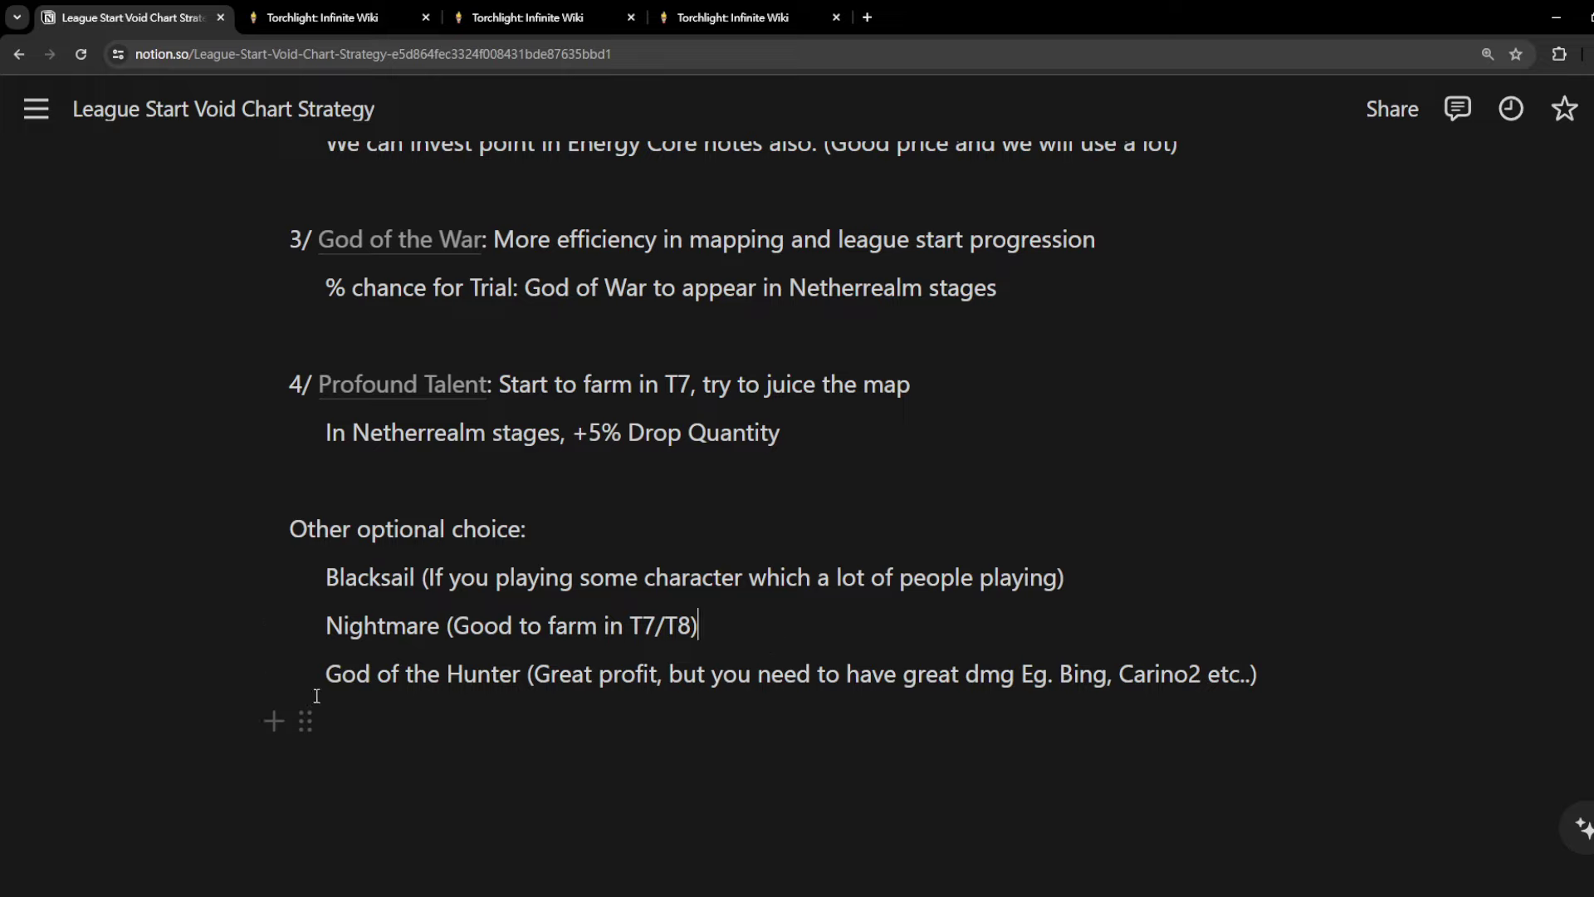
Highlight 'God of the', 'Hunter' and 'Great profit' on the God of the Hunter option line
left_click_drag(325, 674, 431, 685)
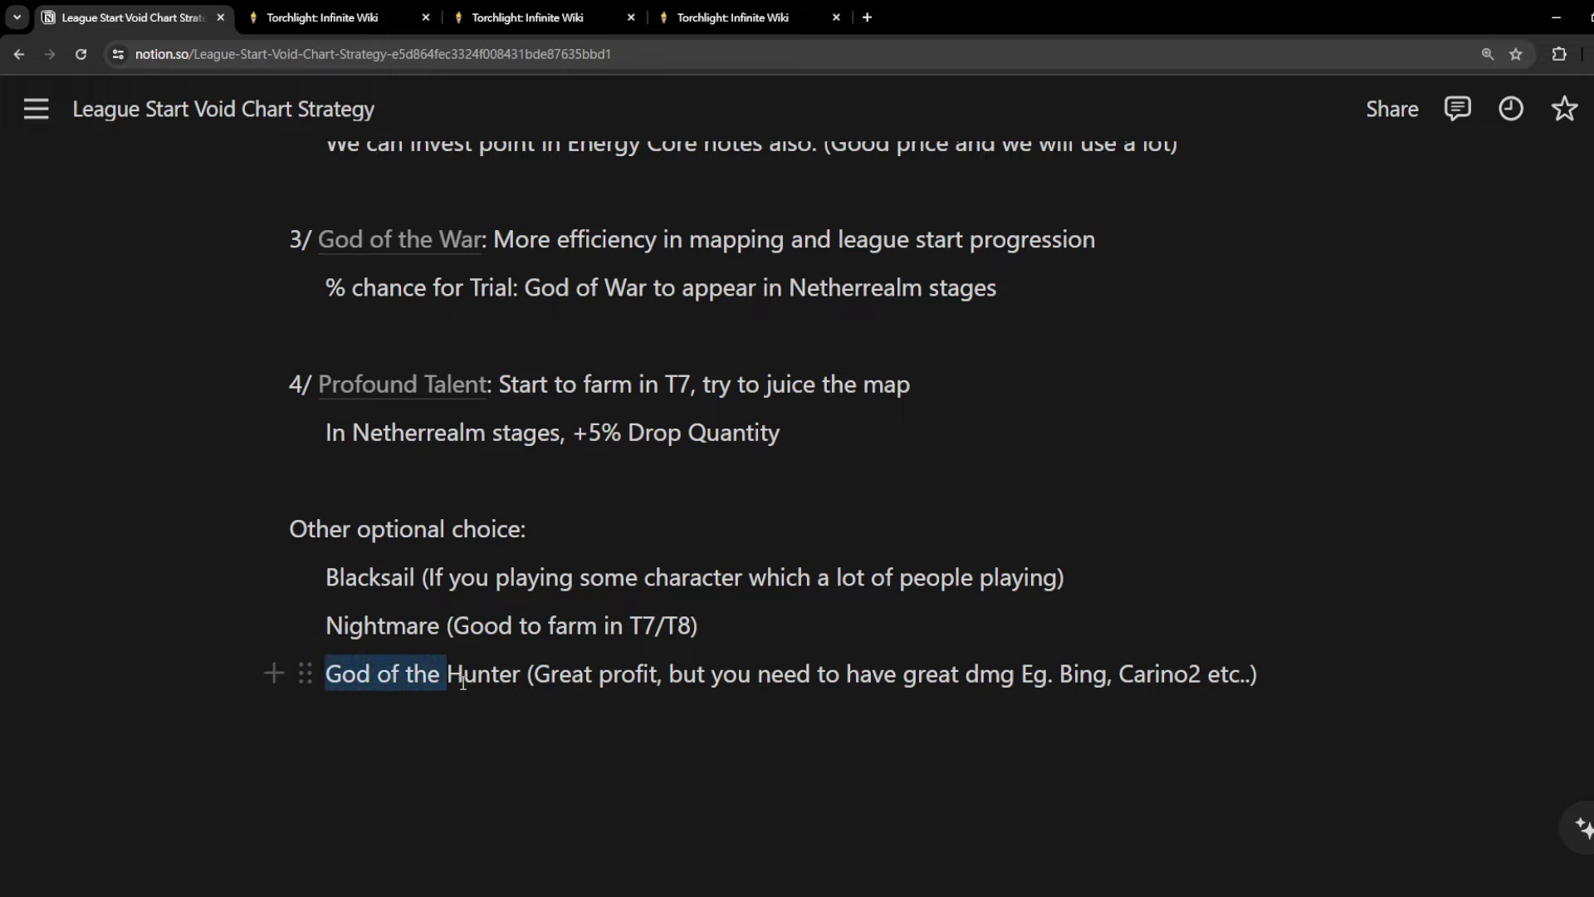
left_click(462, 676)
left_click_drag(447, 676, 530, 680)
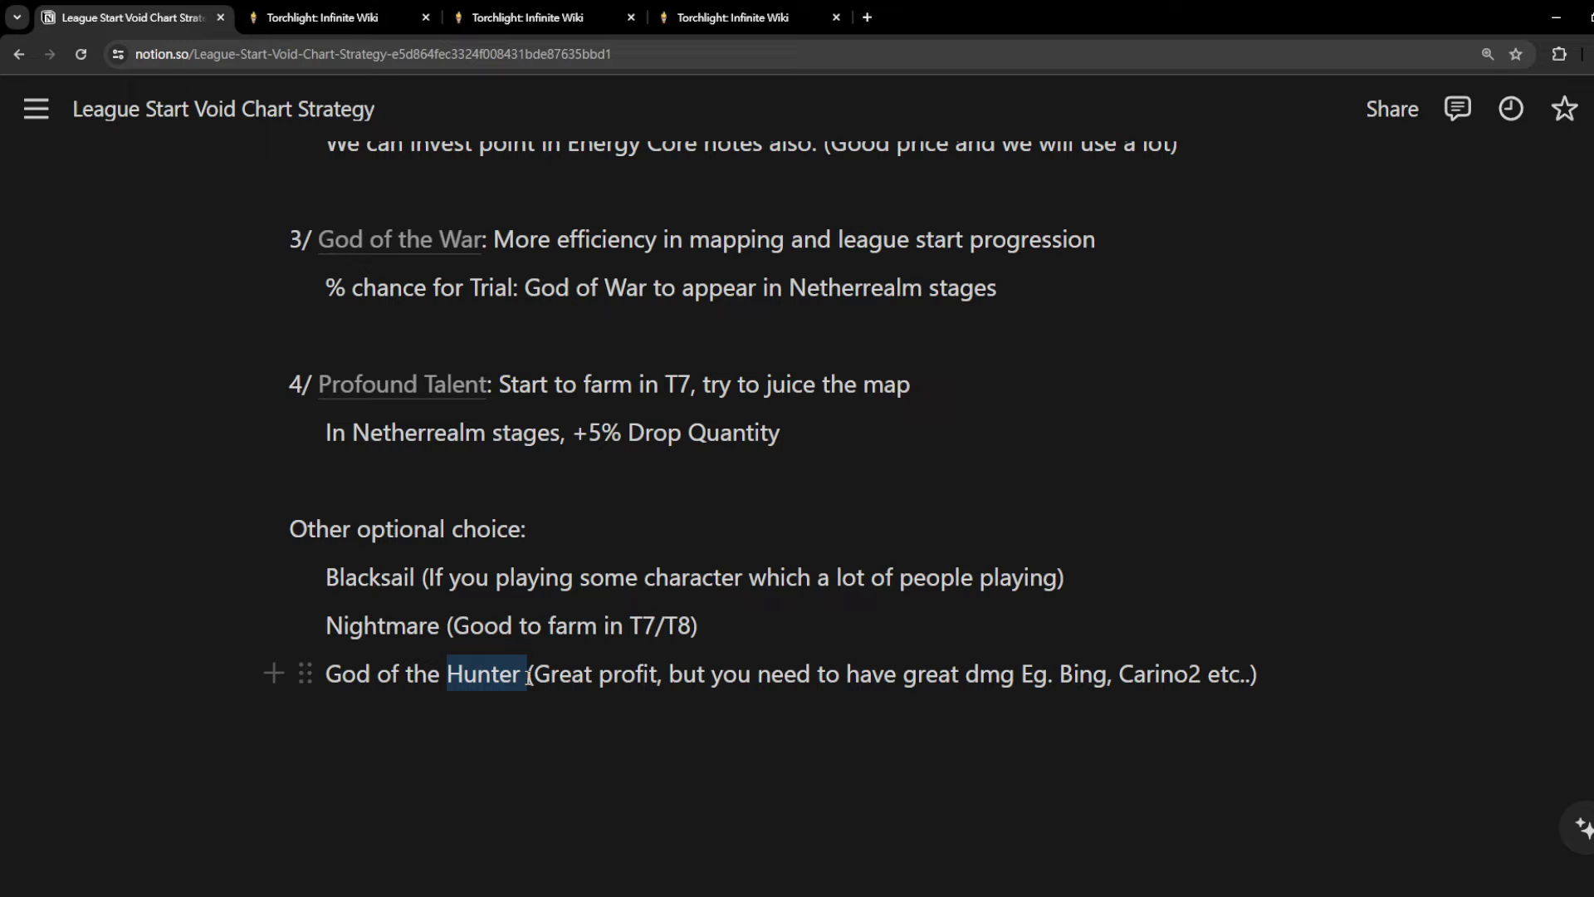
left_click(540, 723)
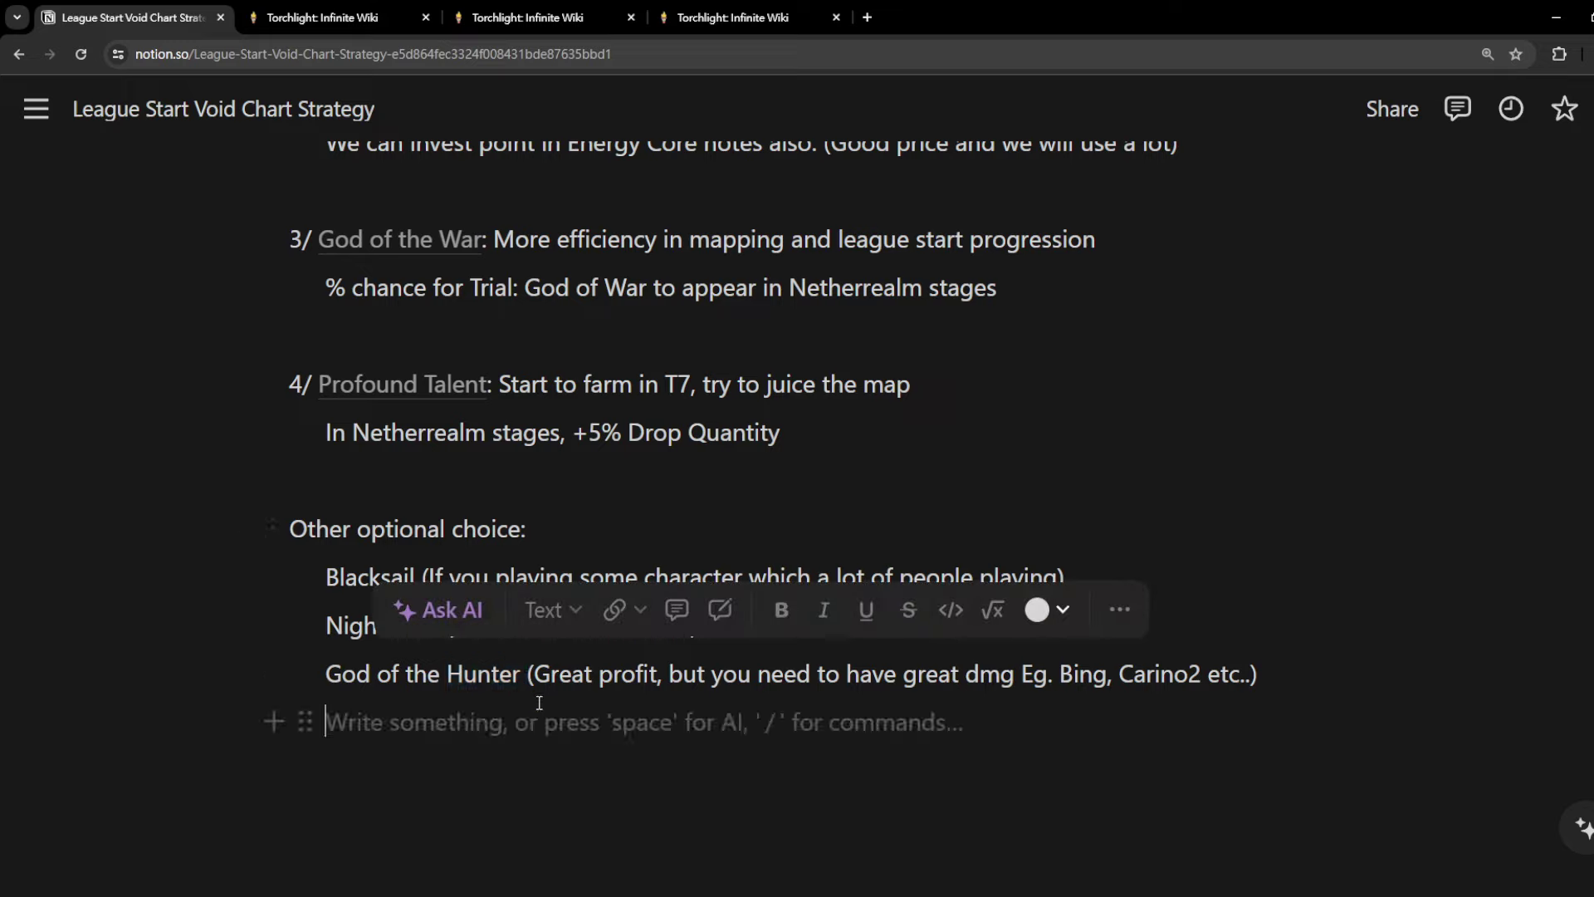
left_click(529, 674)
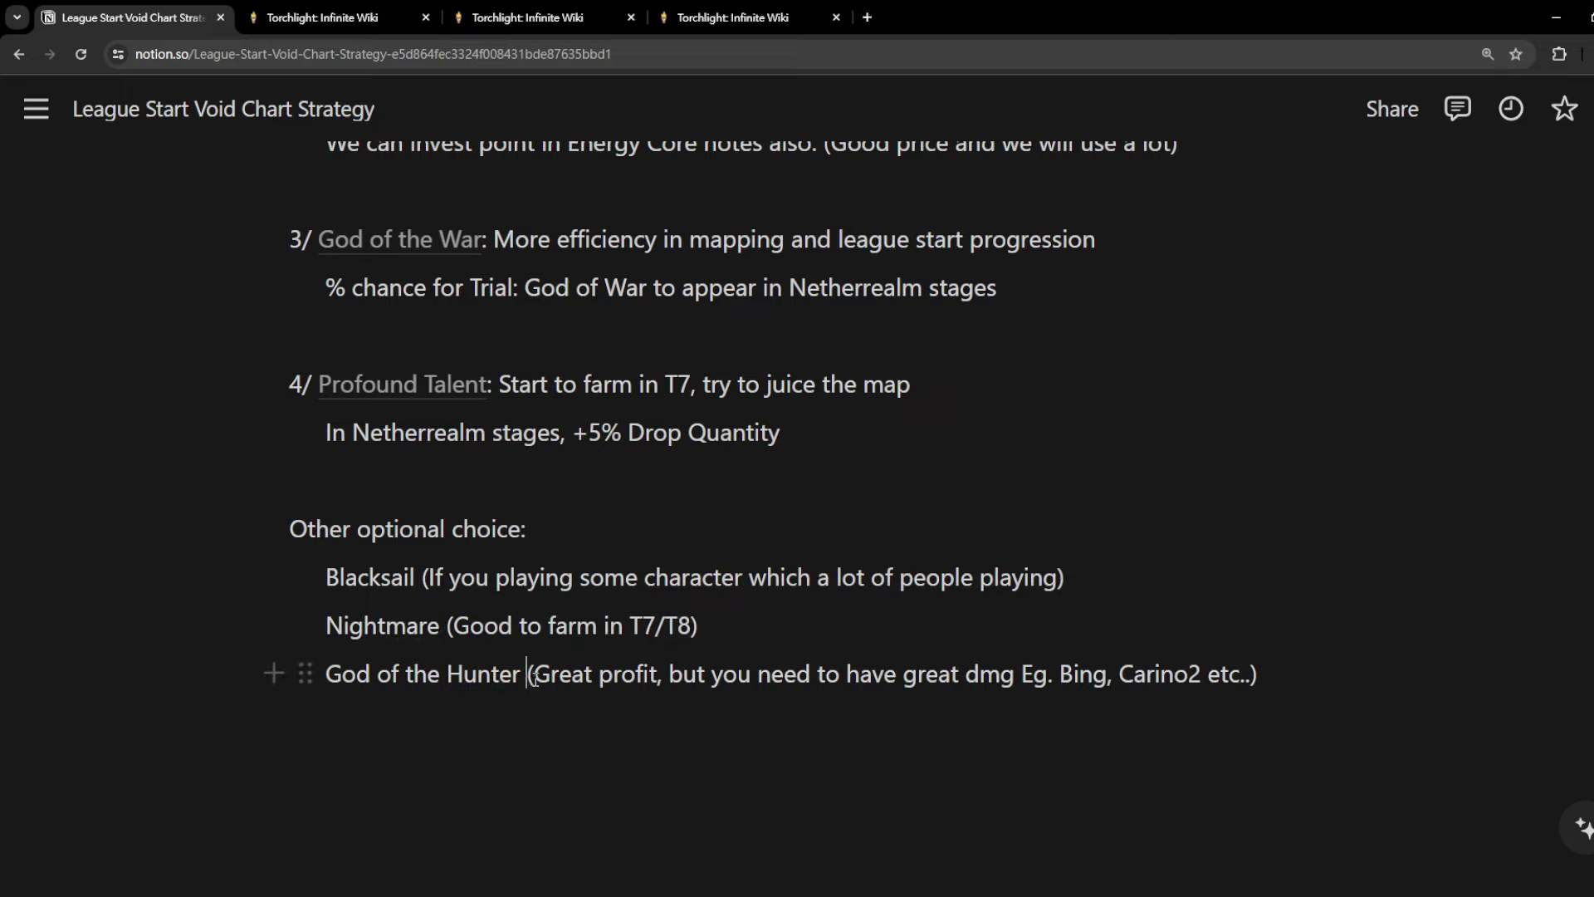
left_click_drag(535, 675, 657, 677)
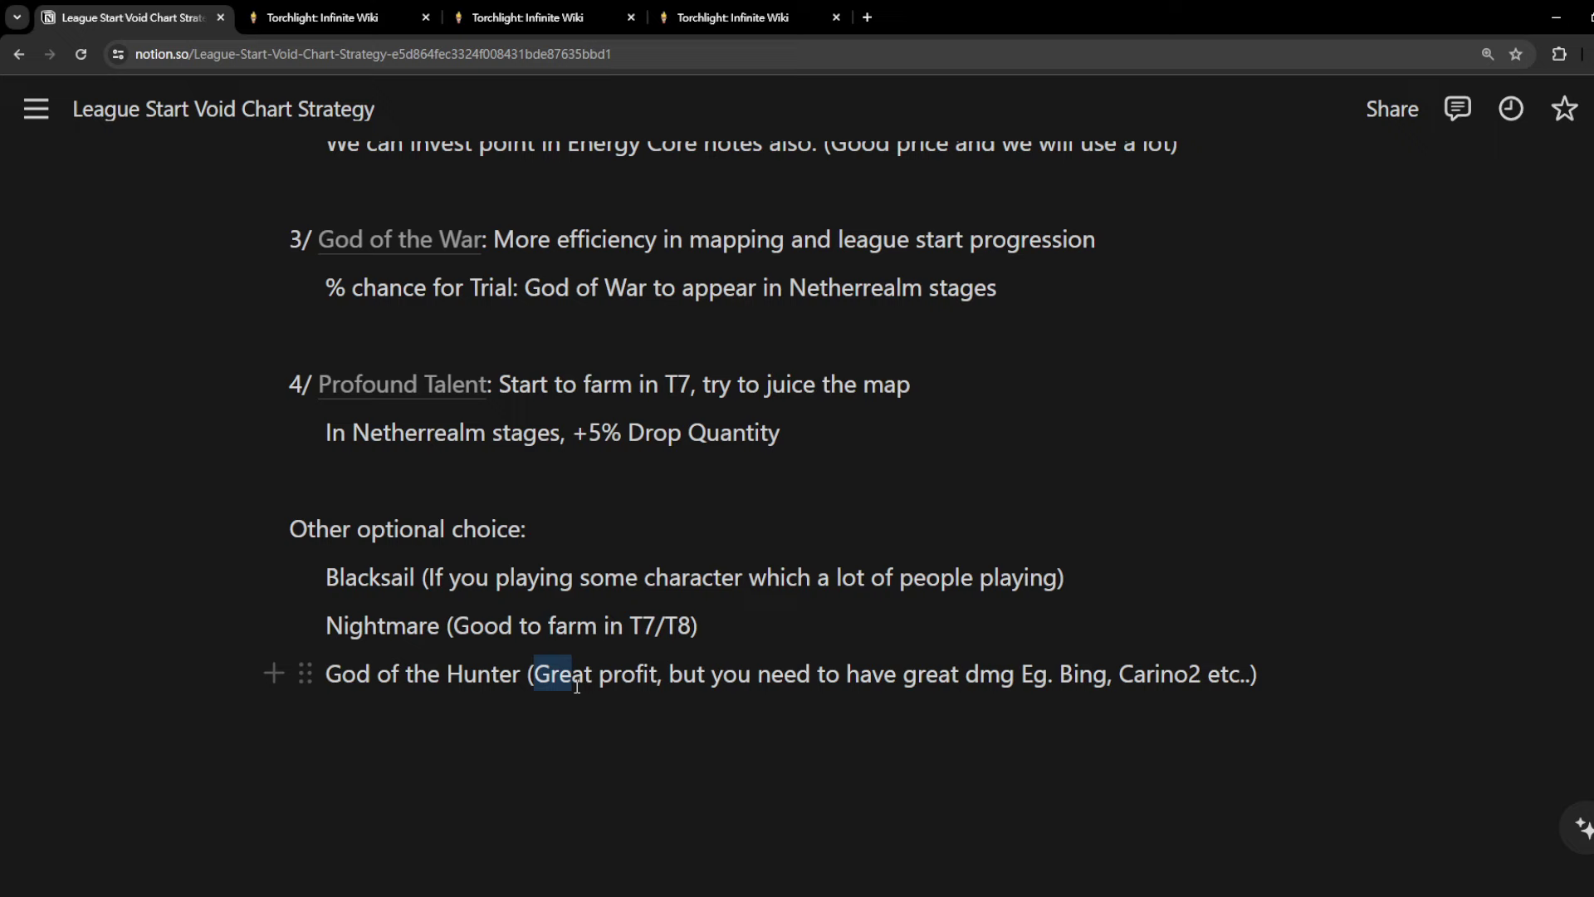
Glance at the Gear Talent Constellation wiki tab, review the damage note and Bing/Carino2 examples, then open the Untitled page
left_click(528, 16)
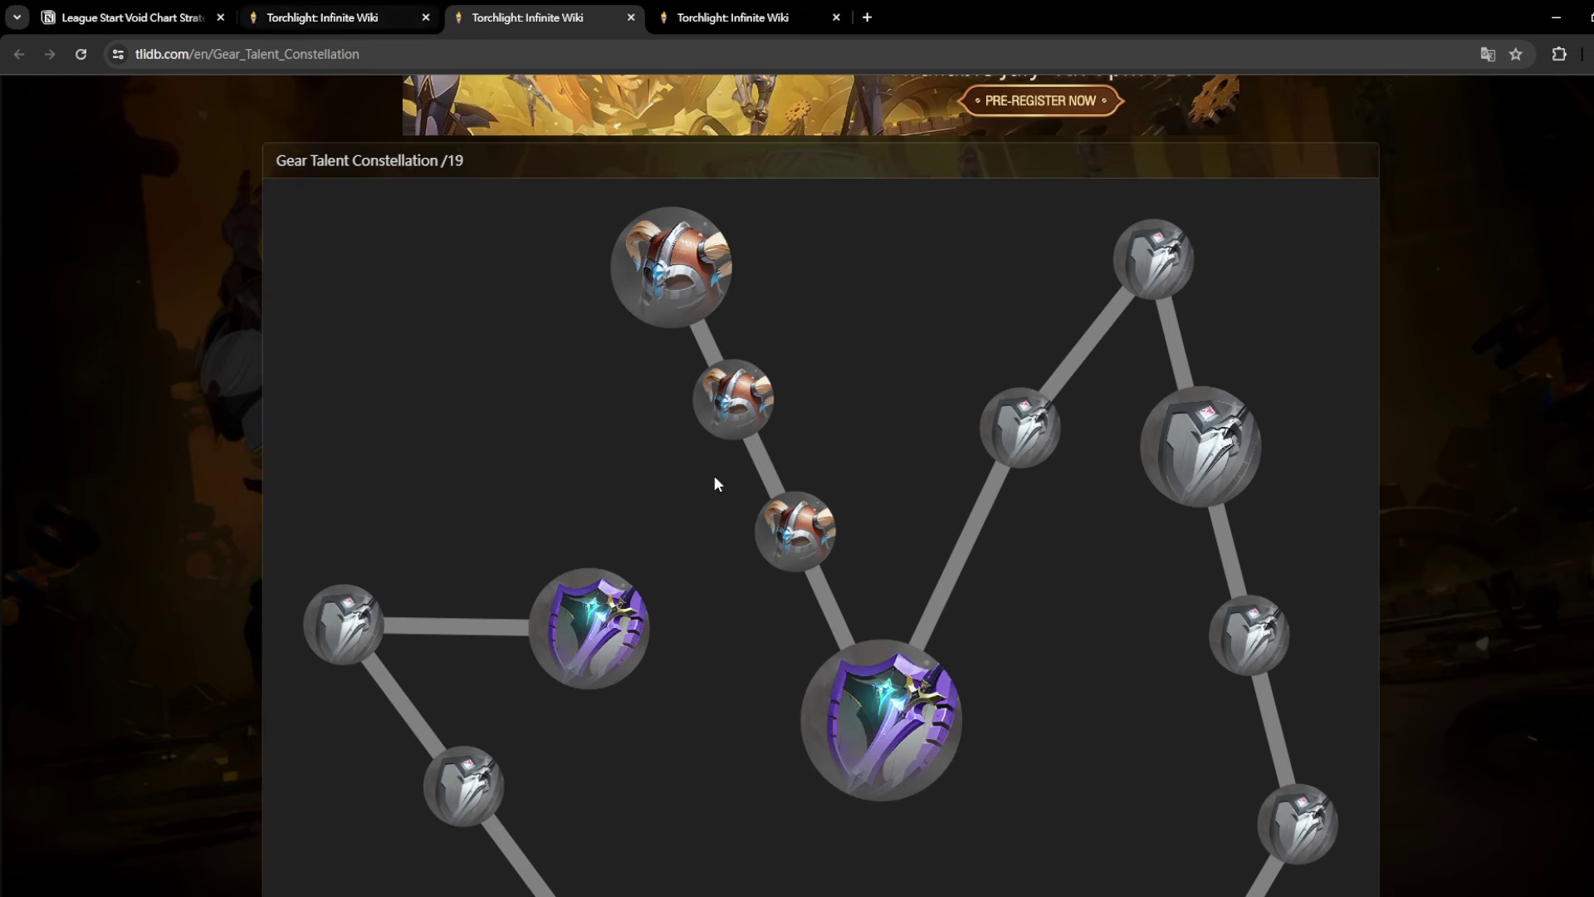
scroll(714, 474, "up", 2)
left_click(131, 15)
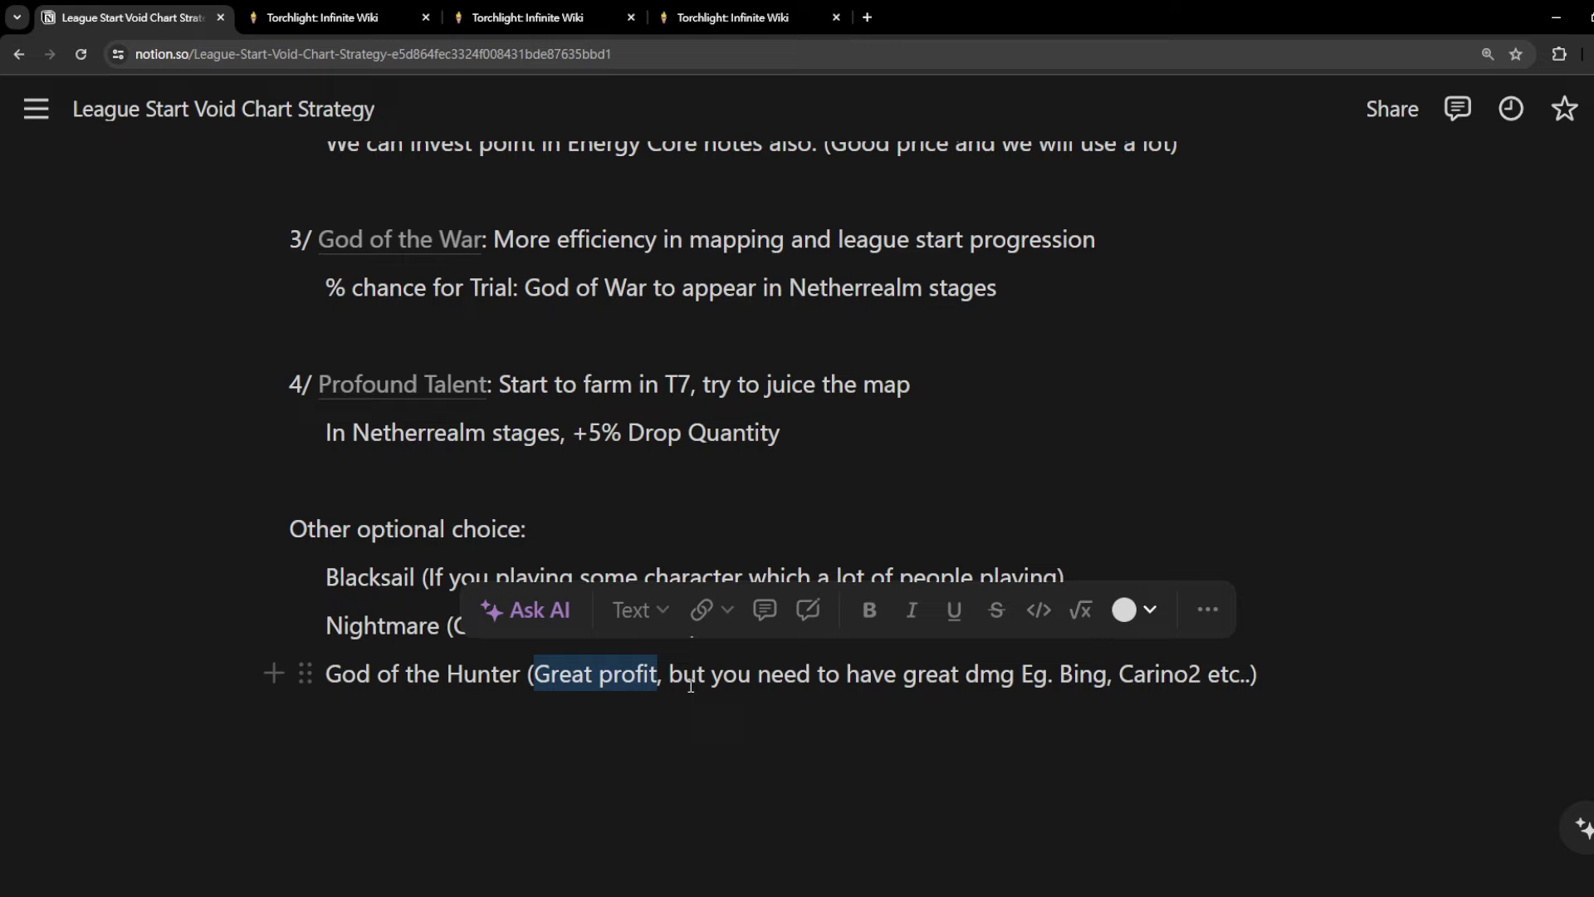
left_click_drag(712, 674, 930, 687)
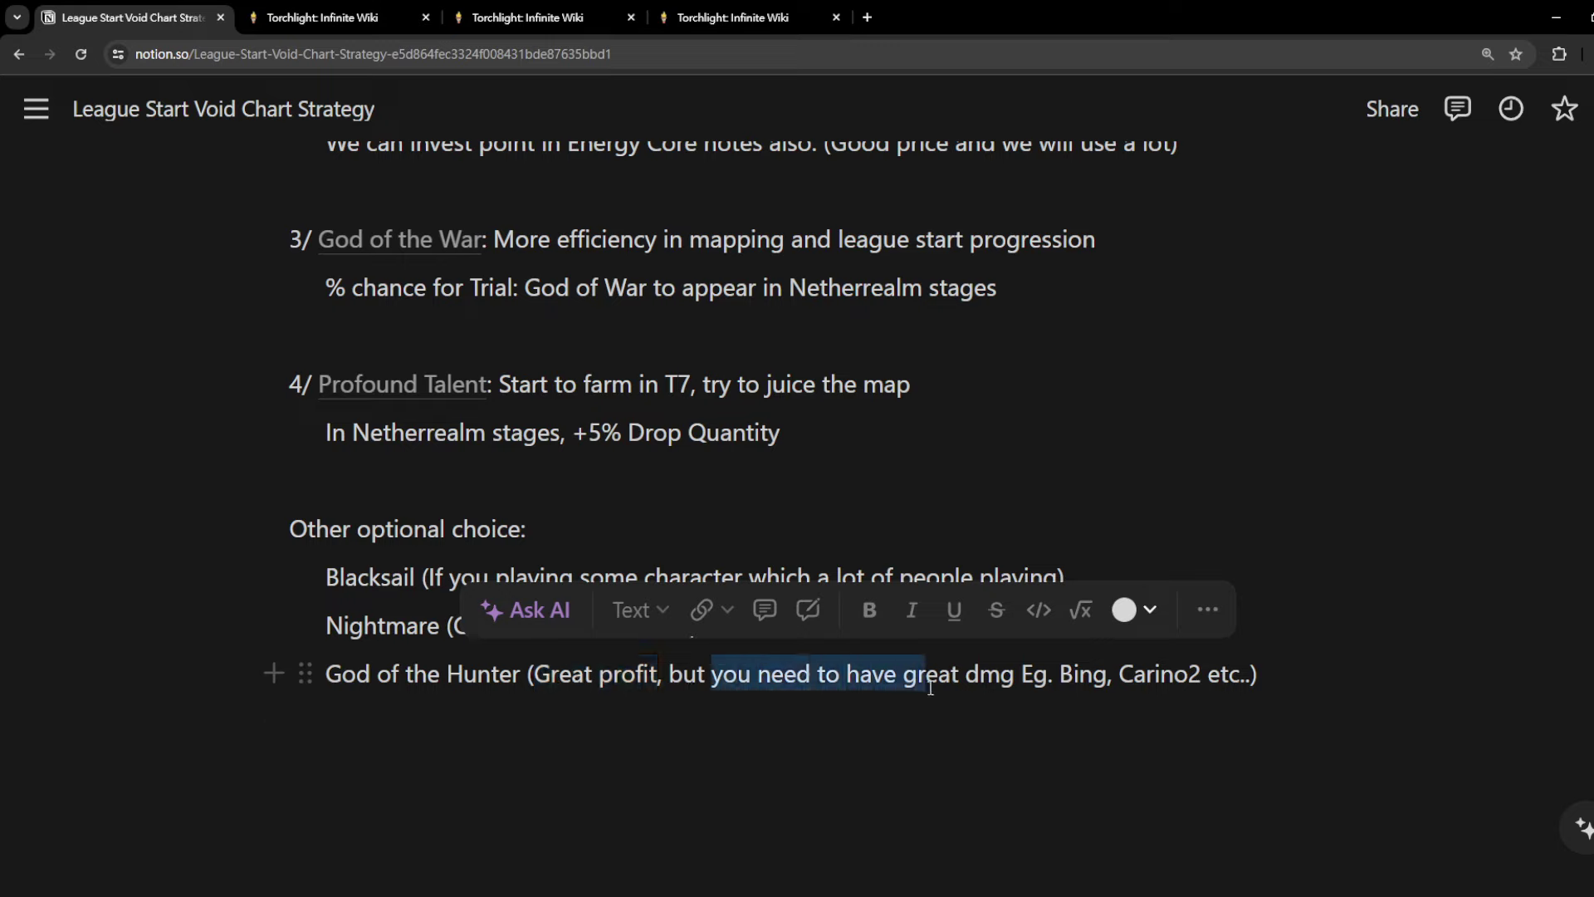
left_click(930, 722)
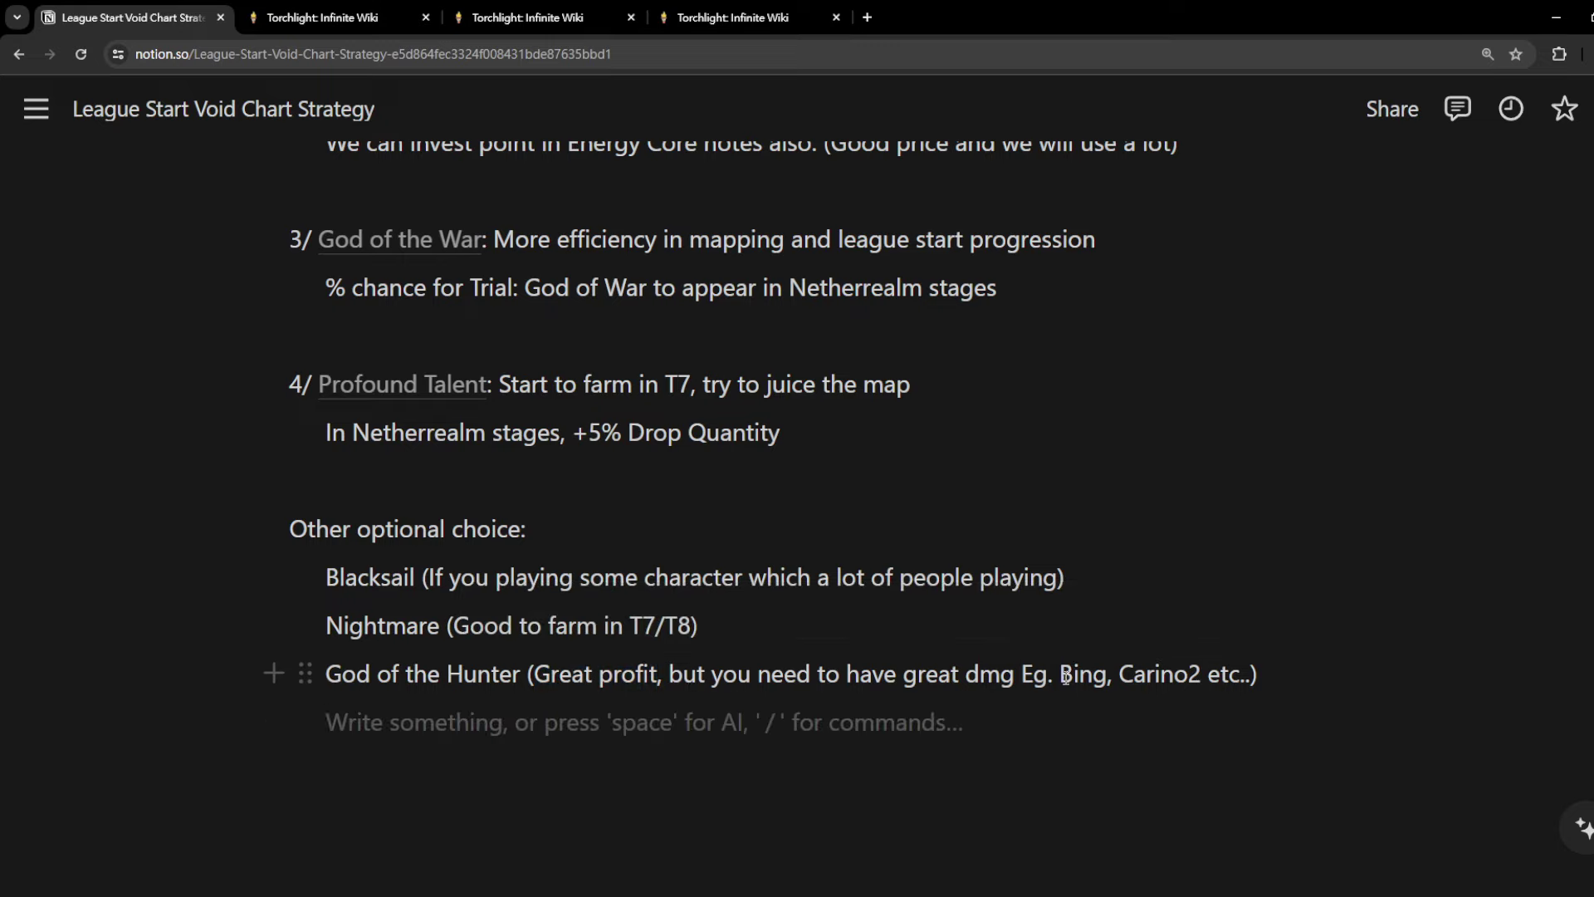
left_click_drag(1061, 673, 1199, 674)
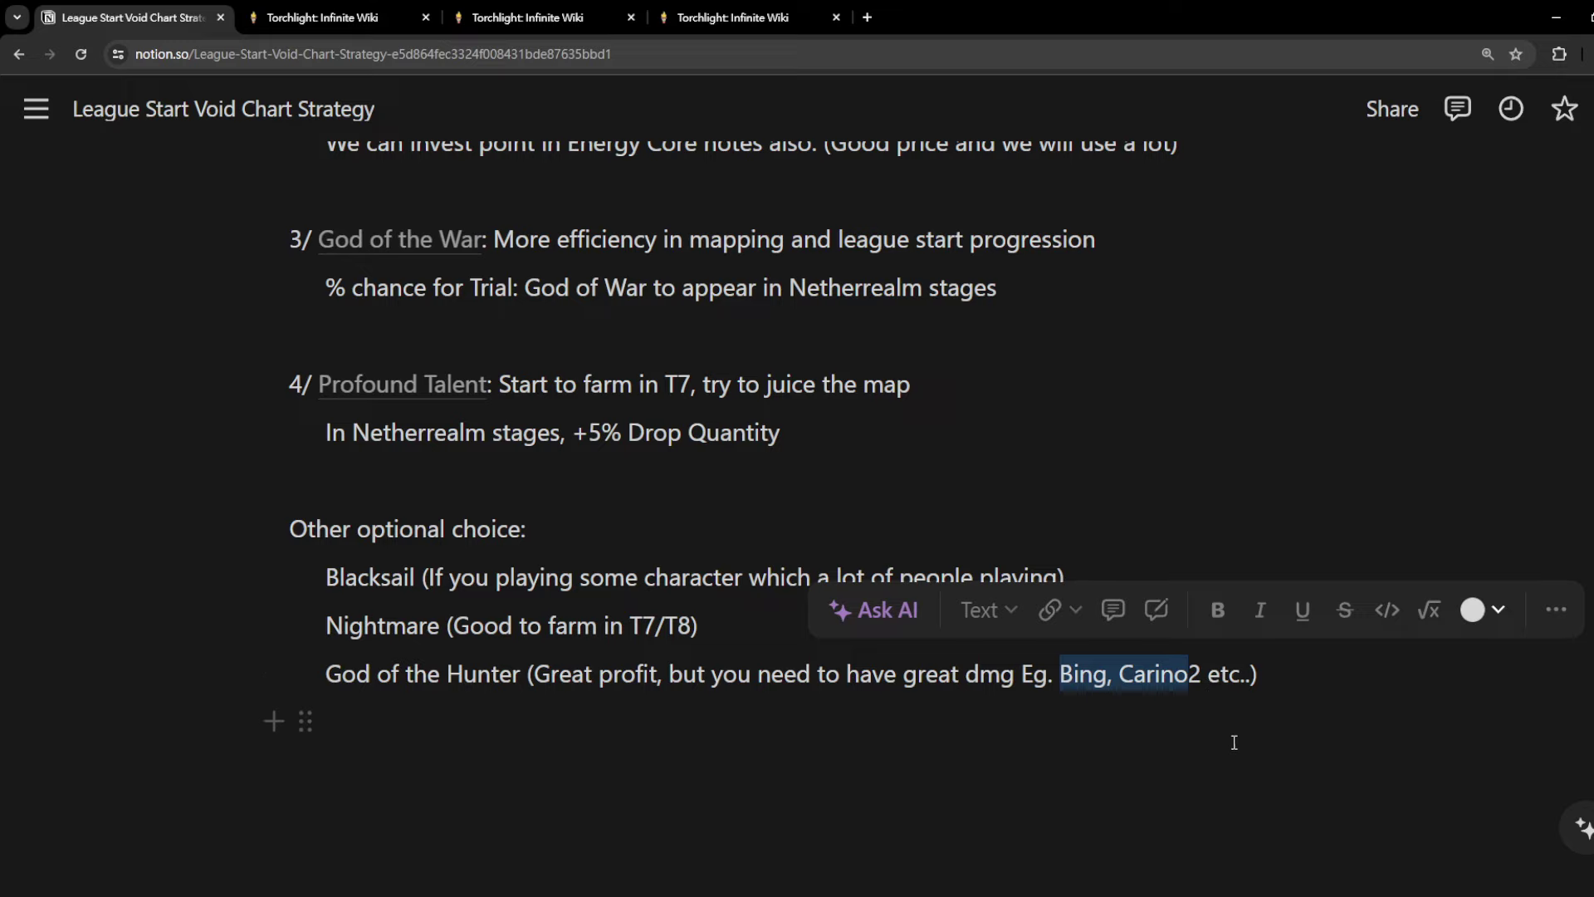
left_click(1305, 716)
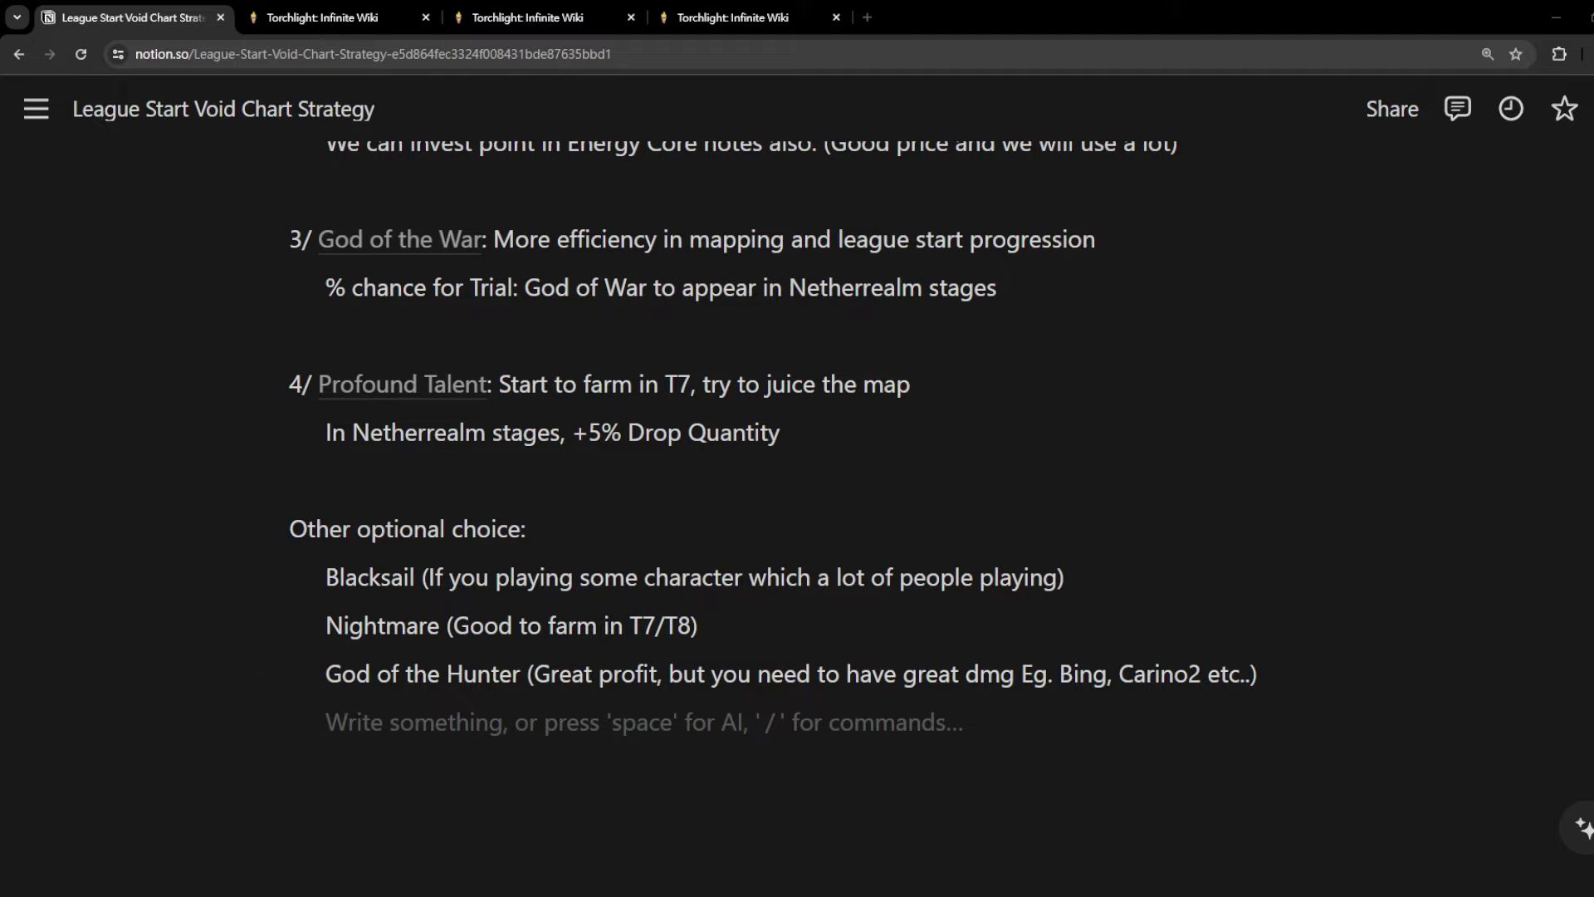
left_click(50, 434)
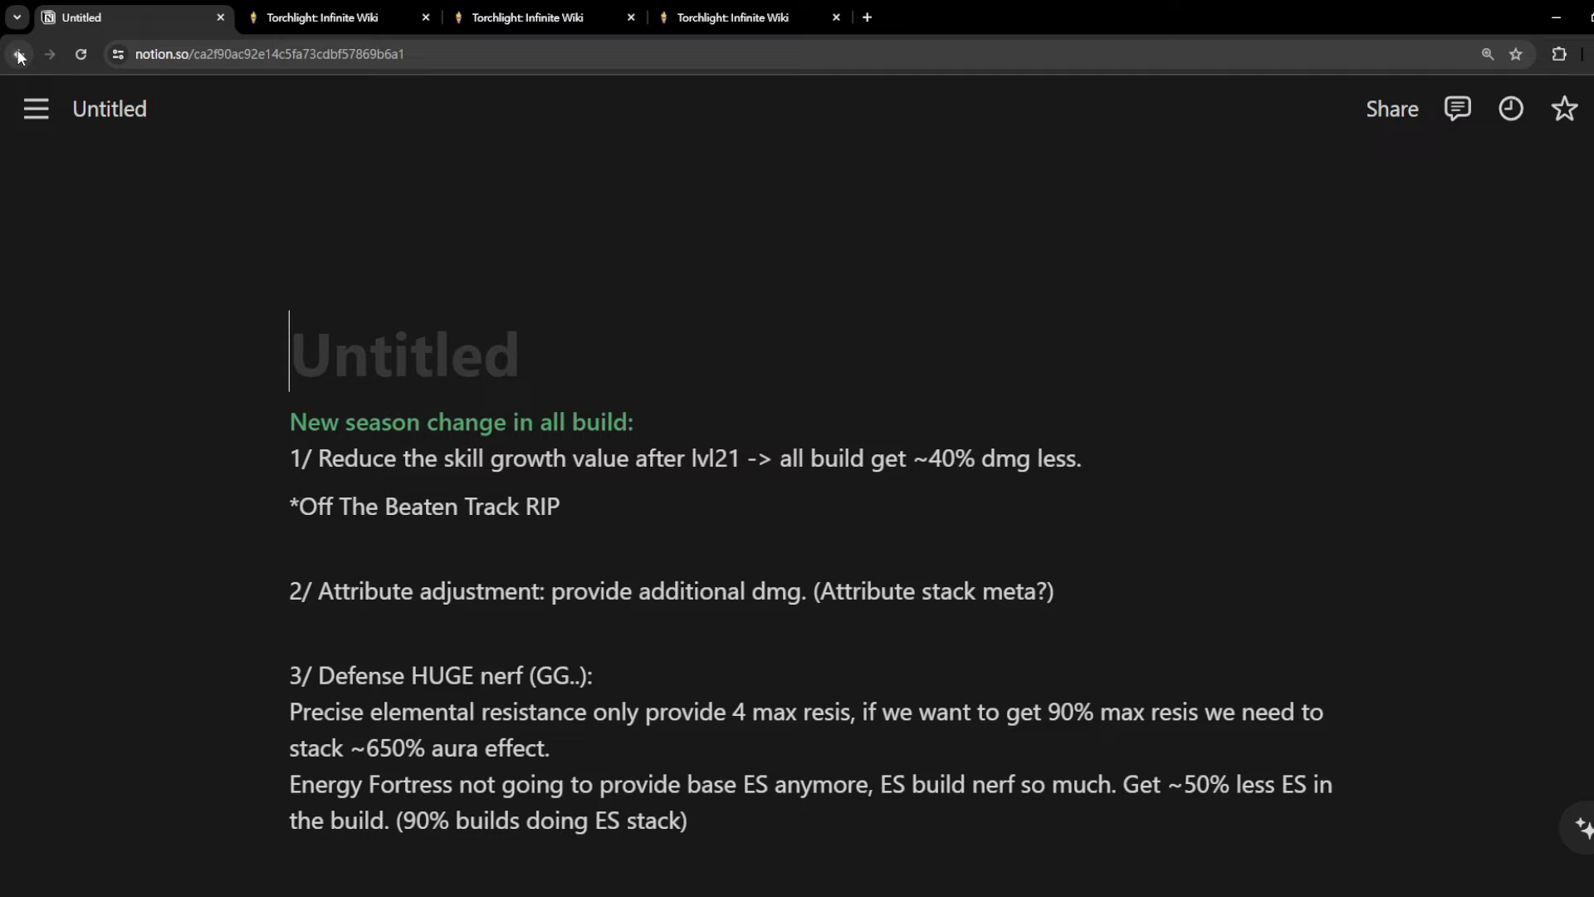
Return to the League Start Void Chart Strategy page and highlight 'Void Chart' in its title
left_click(20, 54)
scroll(934, 598, "up", 5)
scroll(935, 597, "up", 5)
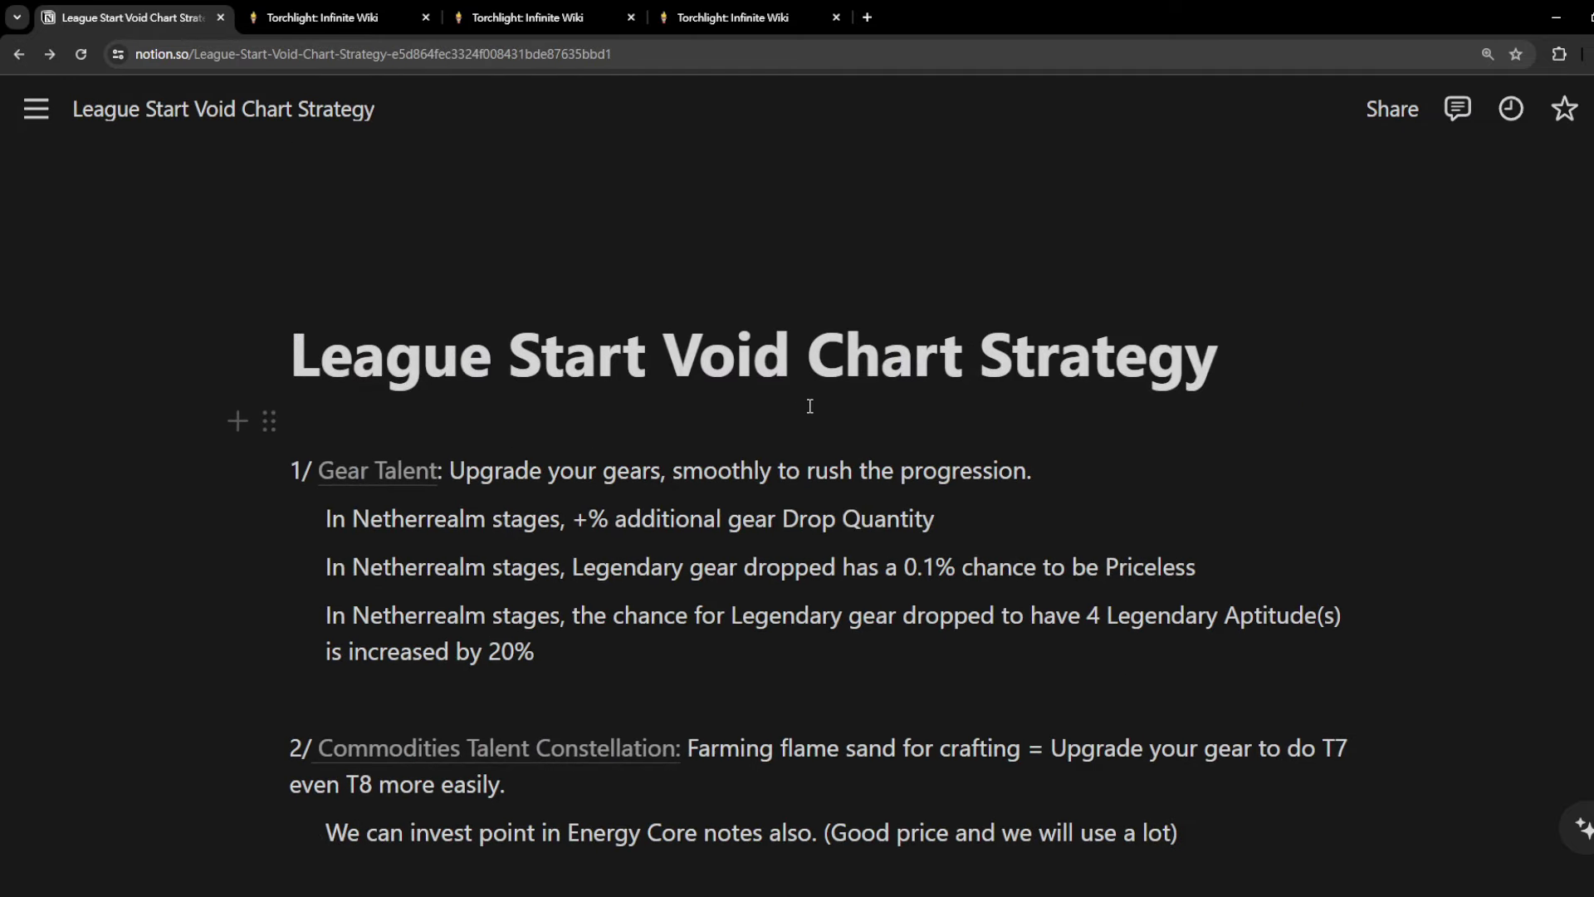
left_click(671, 437)
left_click_drag(664, 358, 1215, 357)
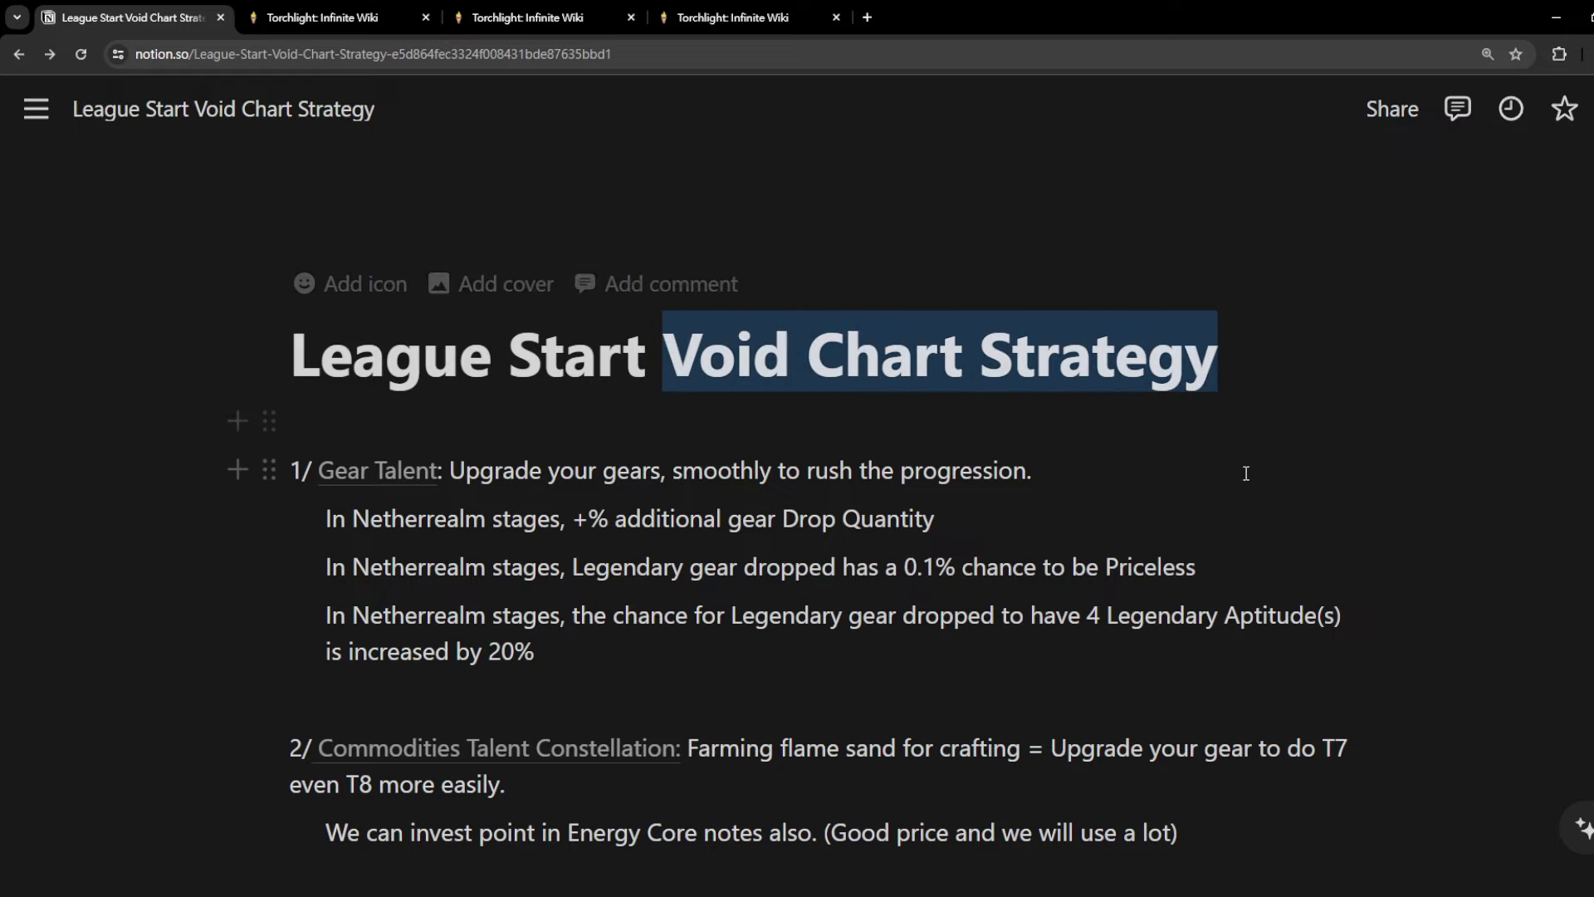
left_click(1175, 523)
scroll(1175, 638, "down", 3)
scroll(1065, 642, "down", 2)
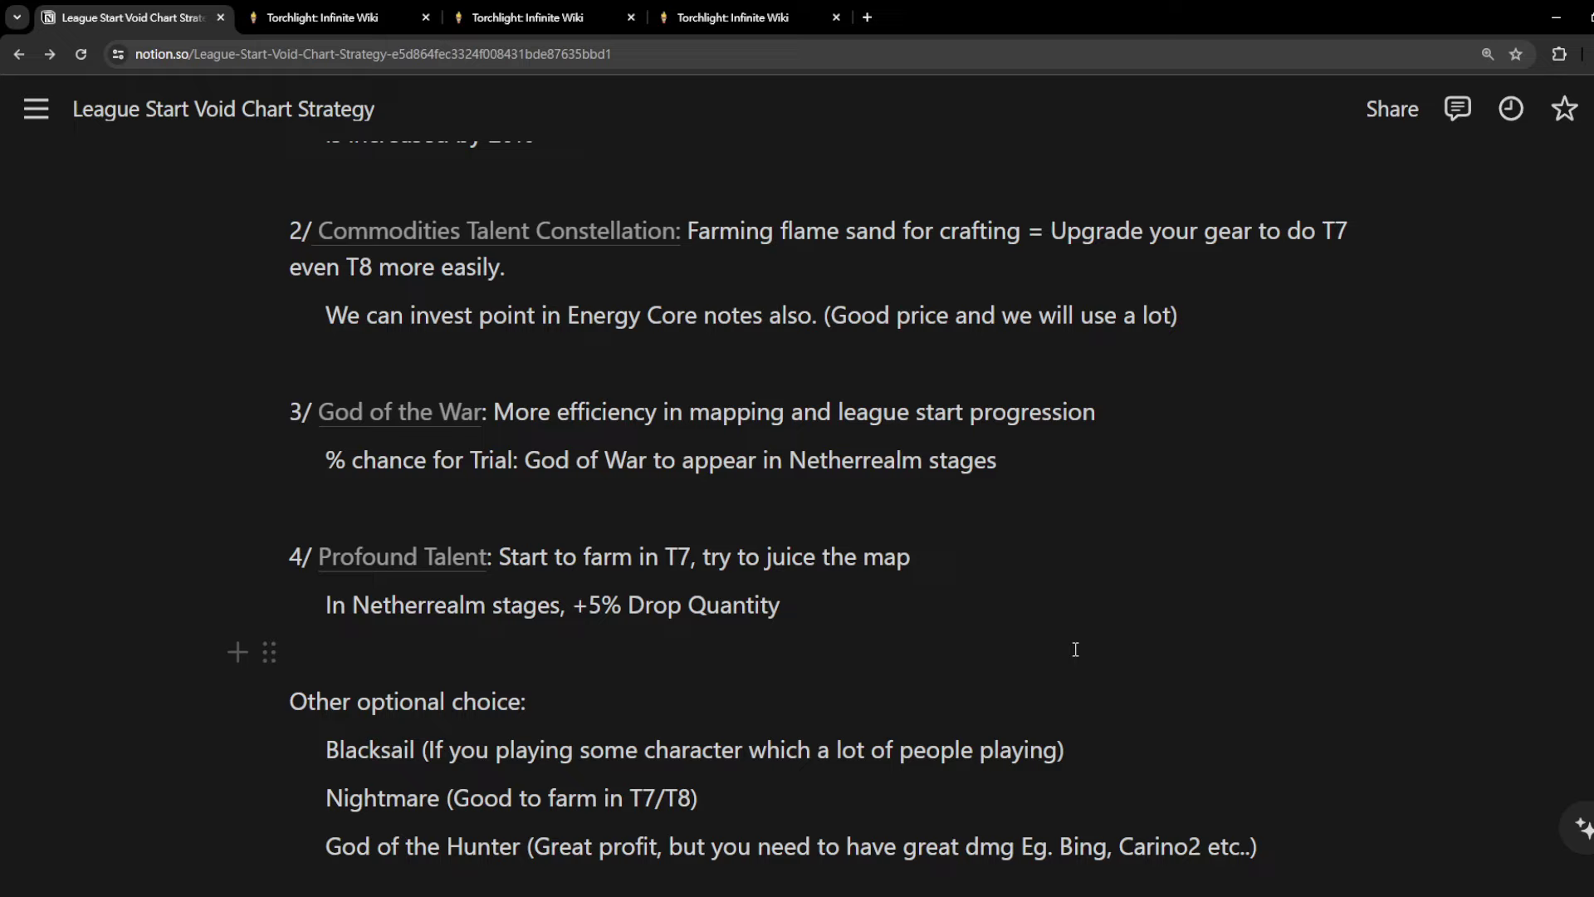
scroll(1076, 649, "up", 5)
scroll(1074, 561, "up", 2)
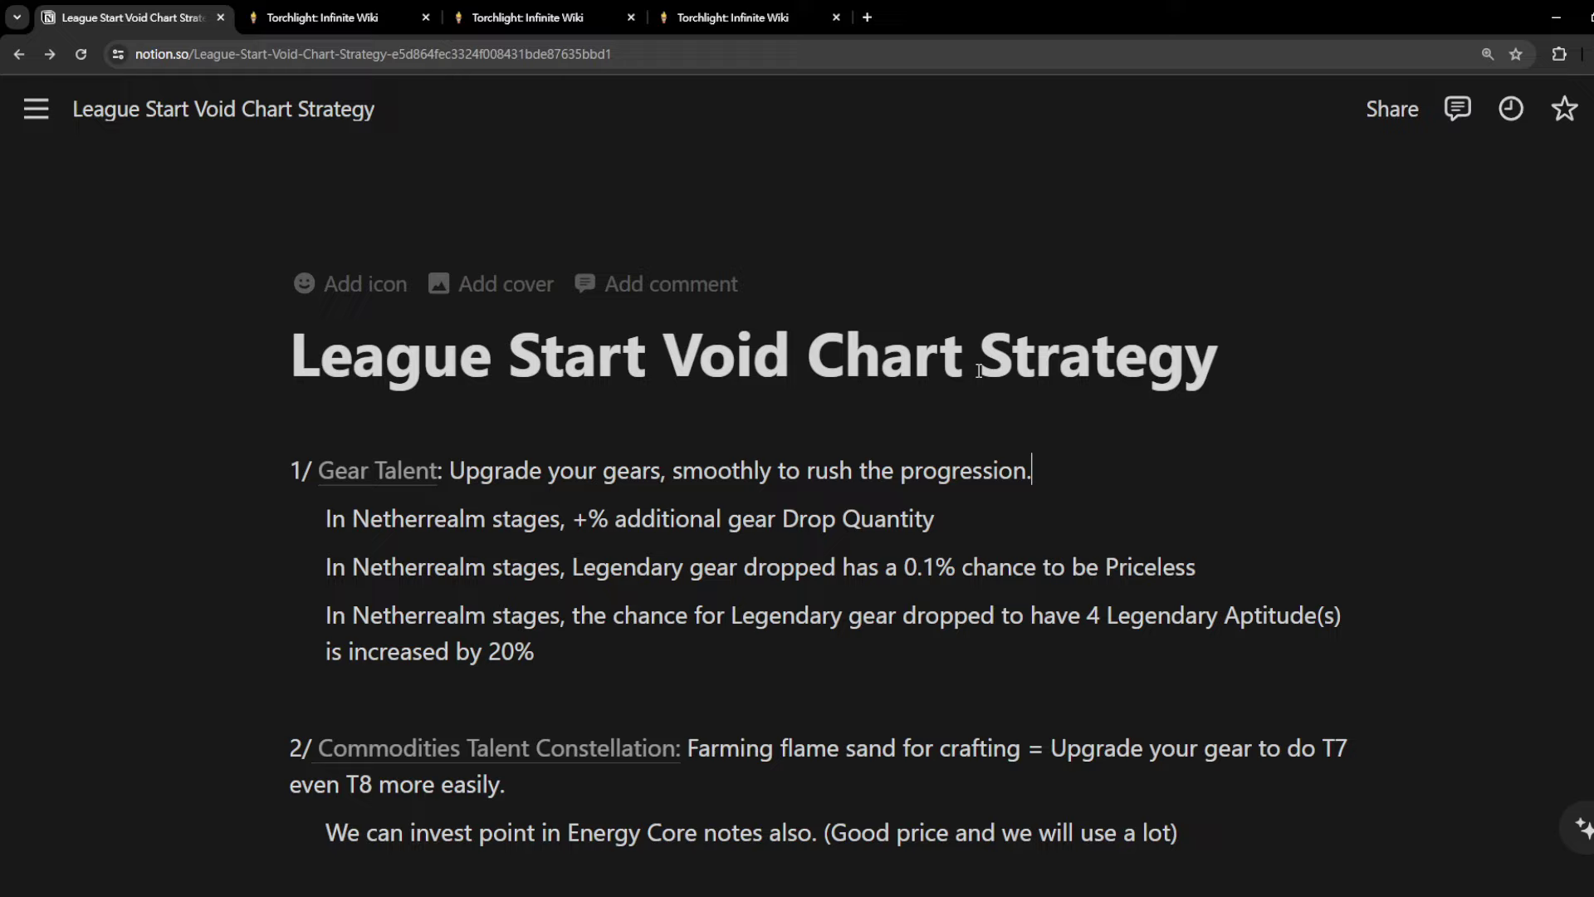
scroll(980, 372, "down", 2)
scroll(996, 498, "down", 3)
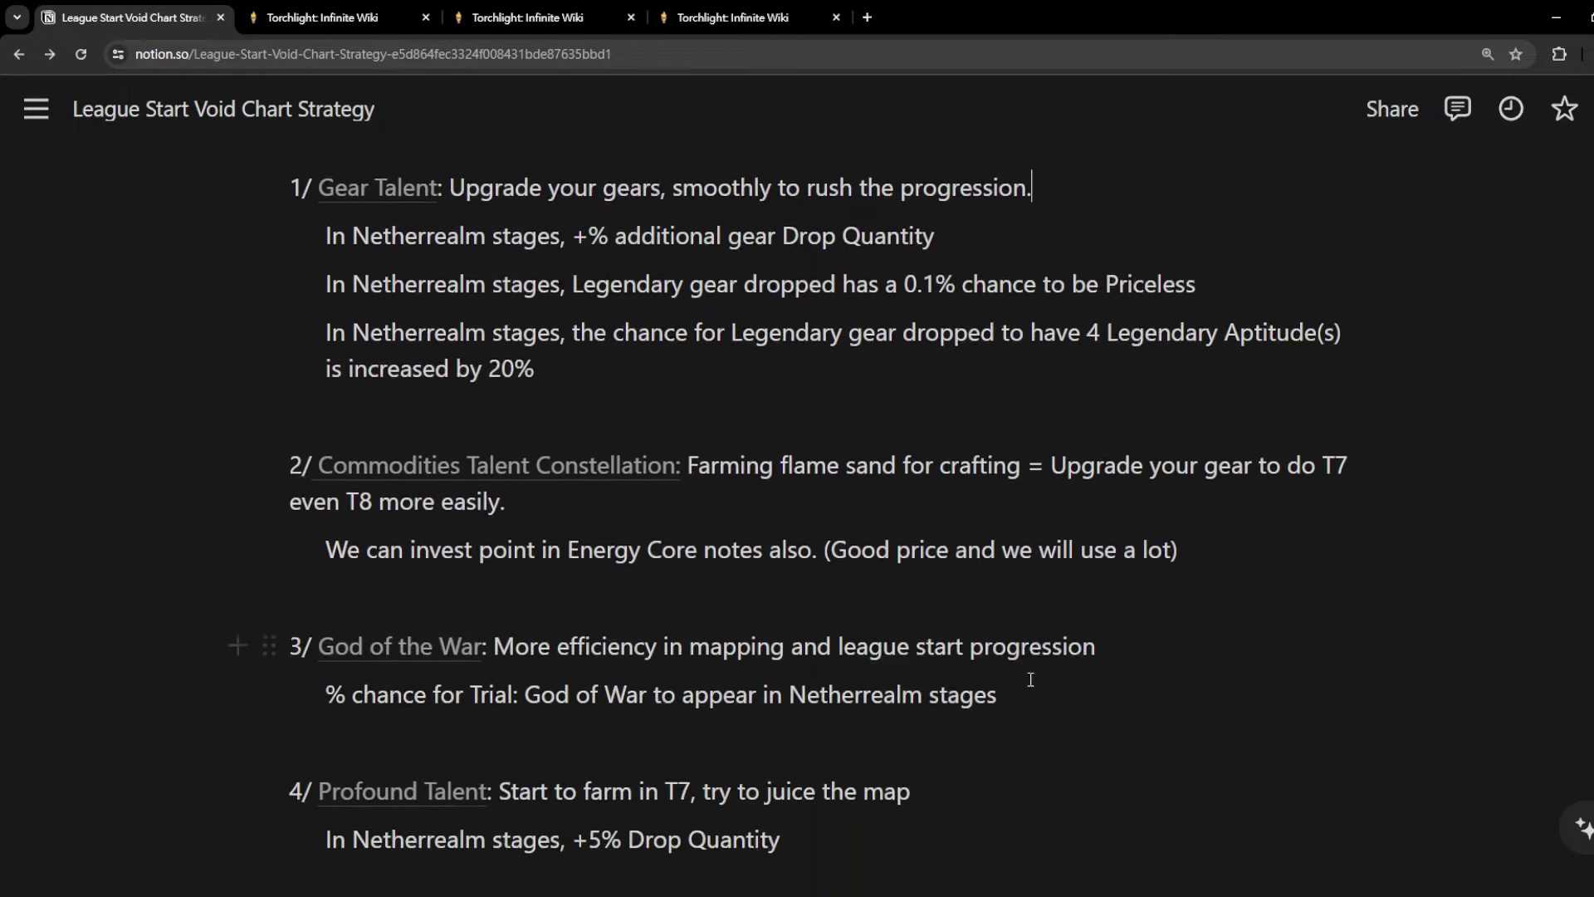
scroll(1023, 671, "down", 2)
scroll(1022, 672, "down", 2)
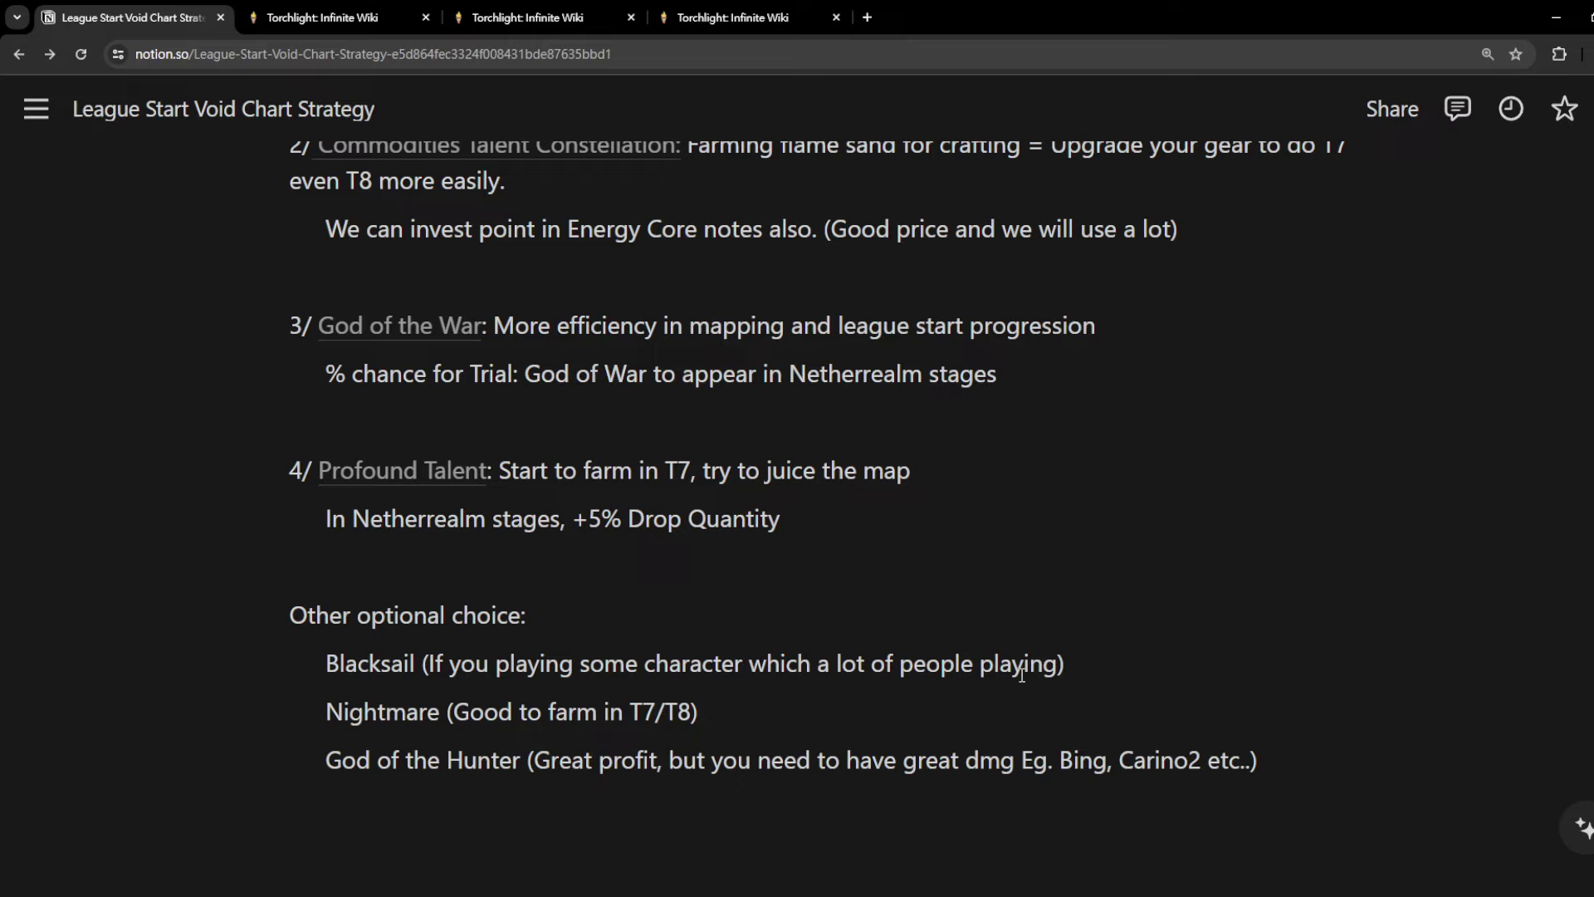